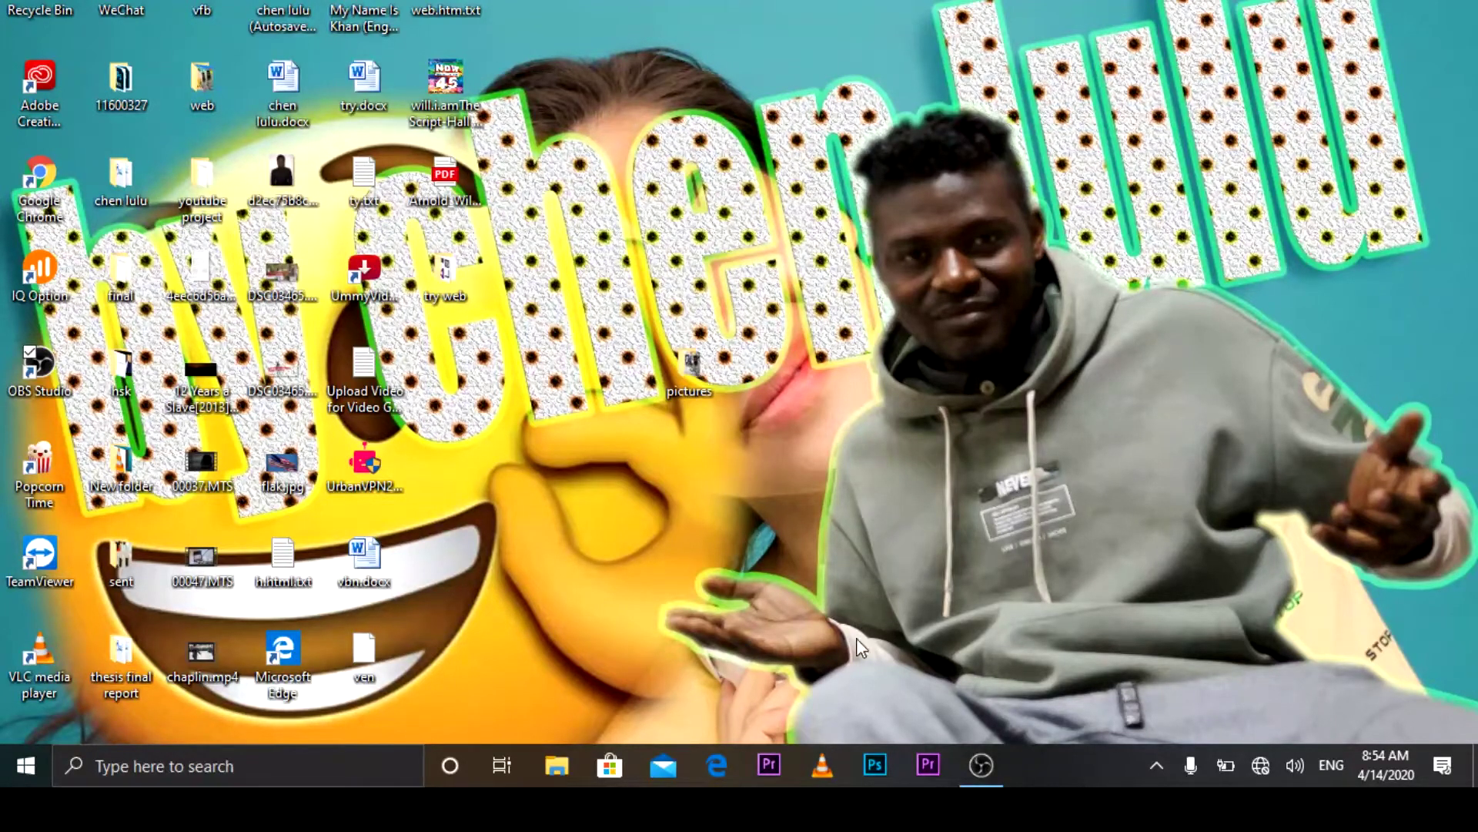
# Step: Launch Photoshop from the taskbar and wait for the Home screen's Recent files list
pyautogui.click(875, 764)
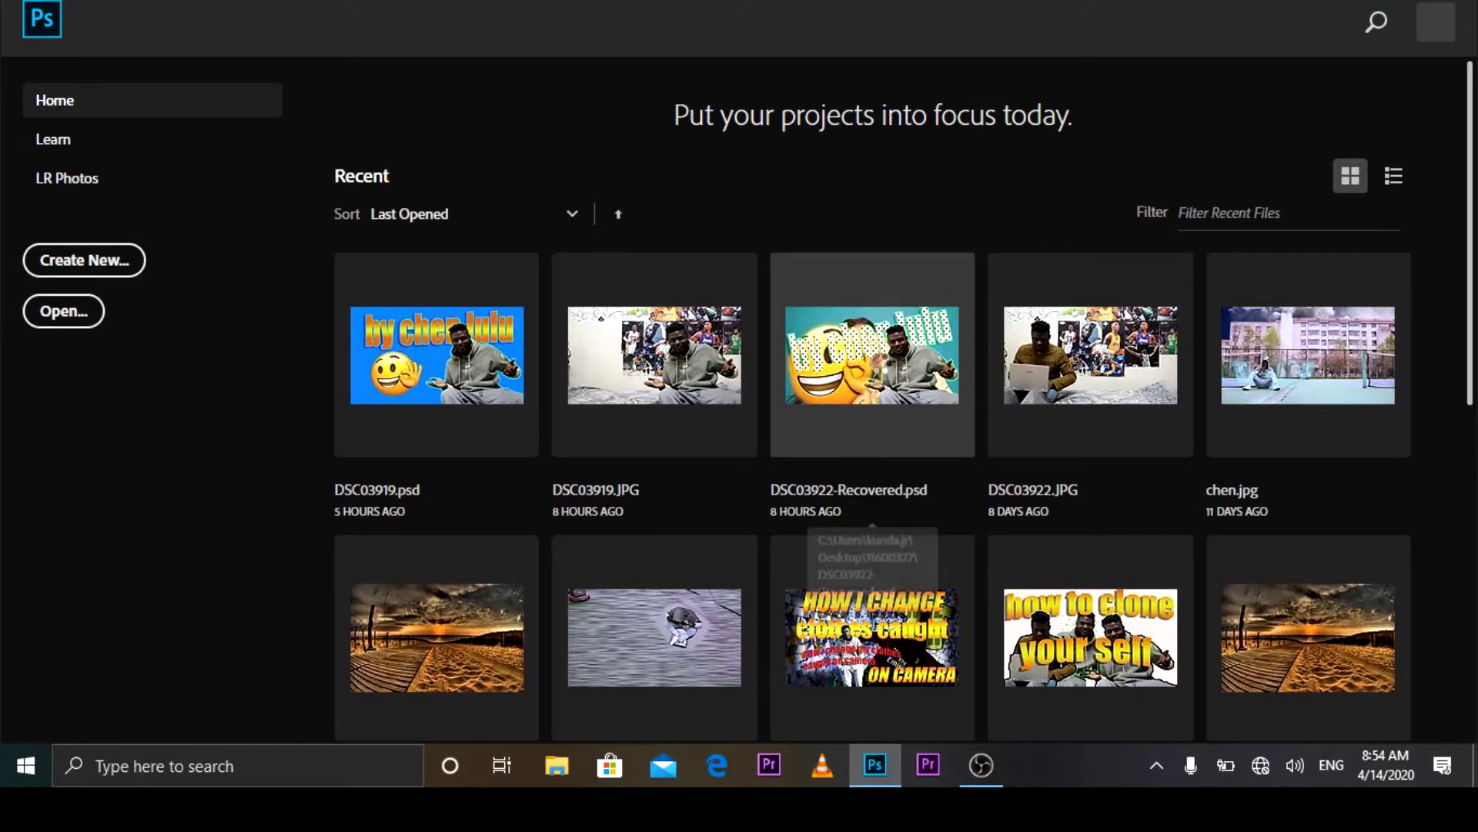
# Step: Open the DSC03922-Recovered project, then create a new 1280 × 720 px document
pyautogui.click(884, 372)
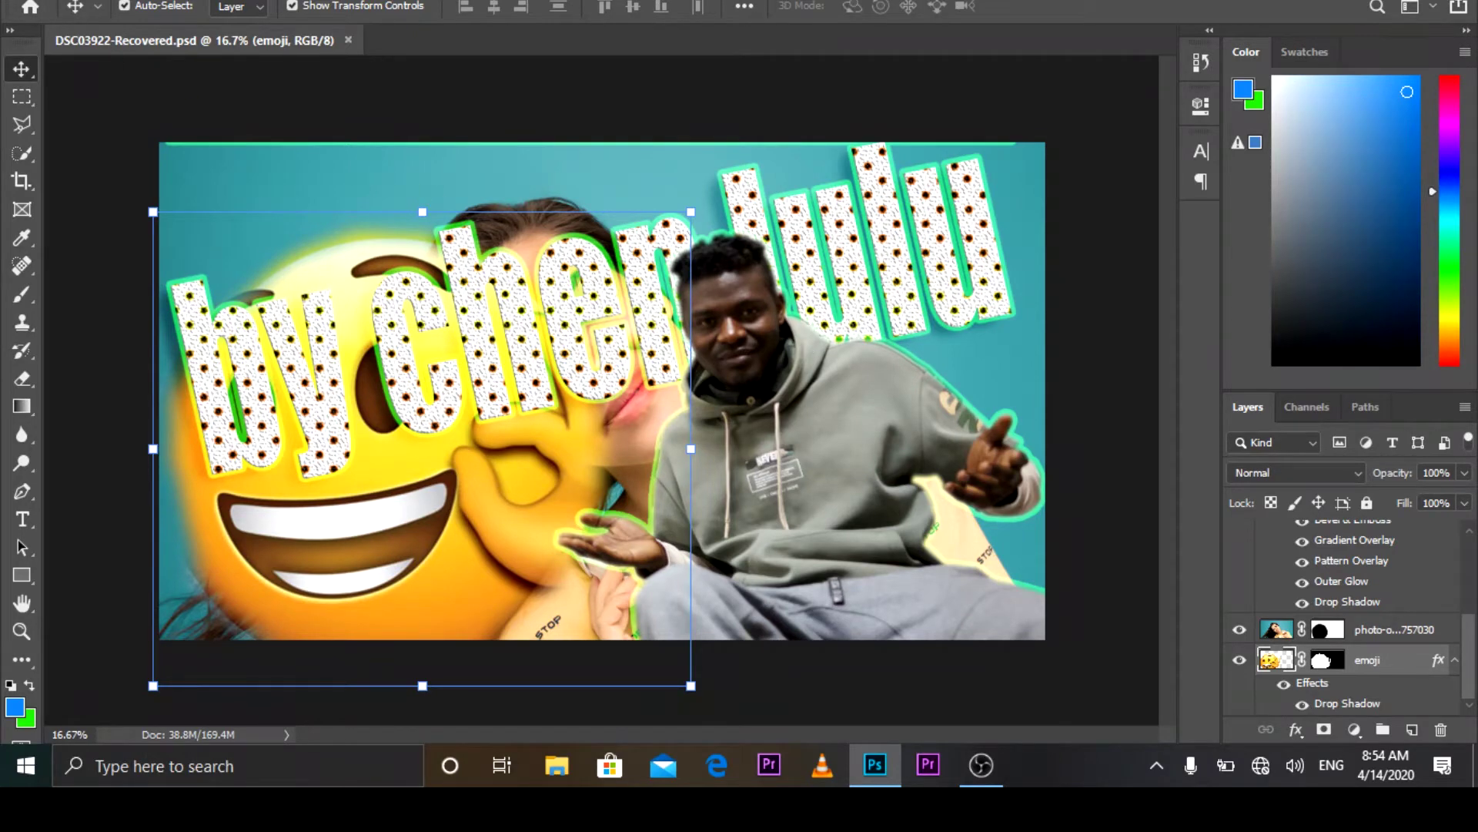
pyautogui.hotkey('alt', 'f')
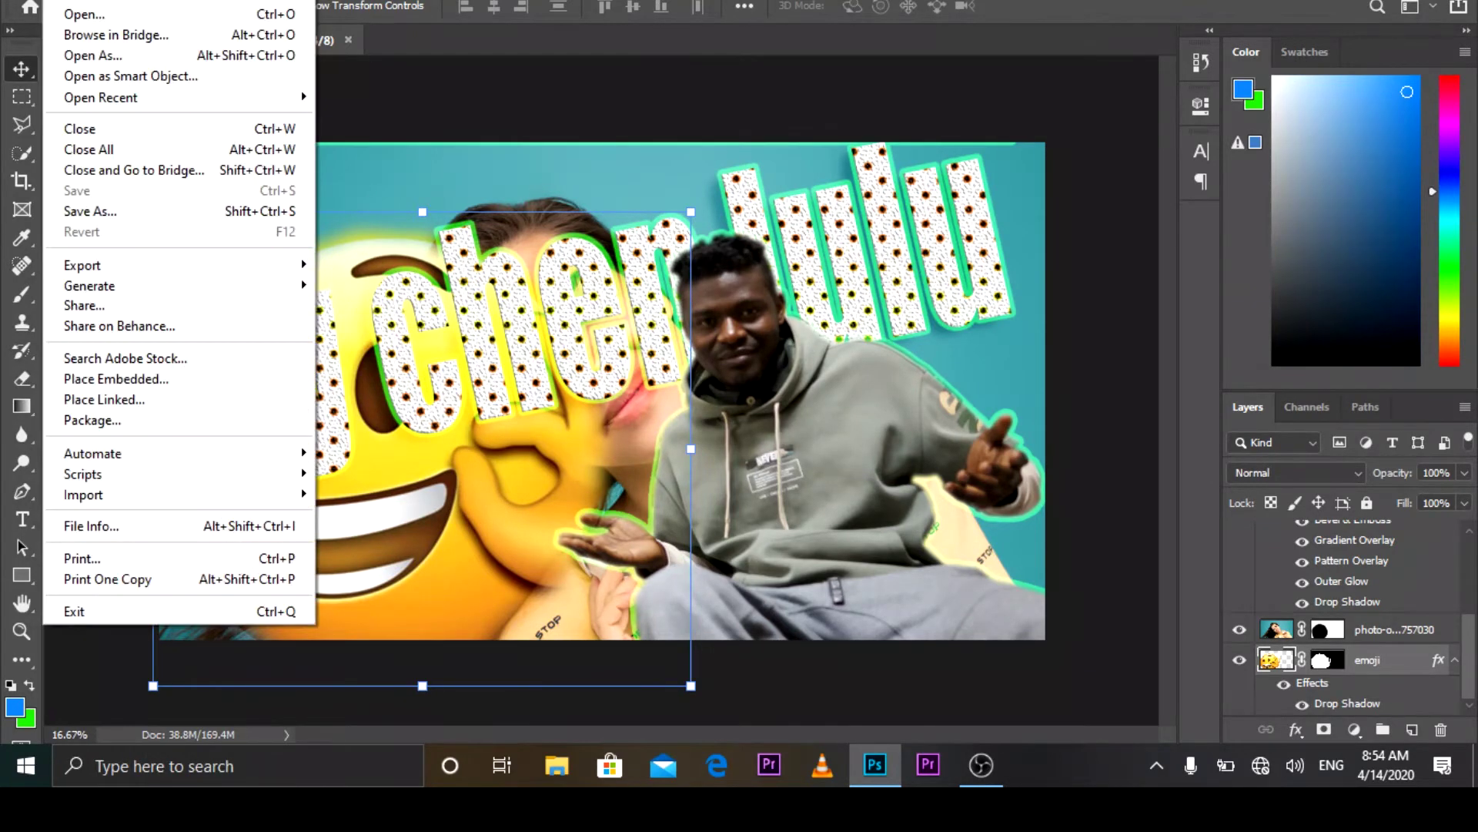
pyautogui.click(77, 2)
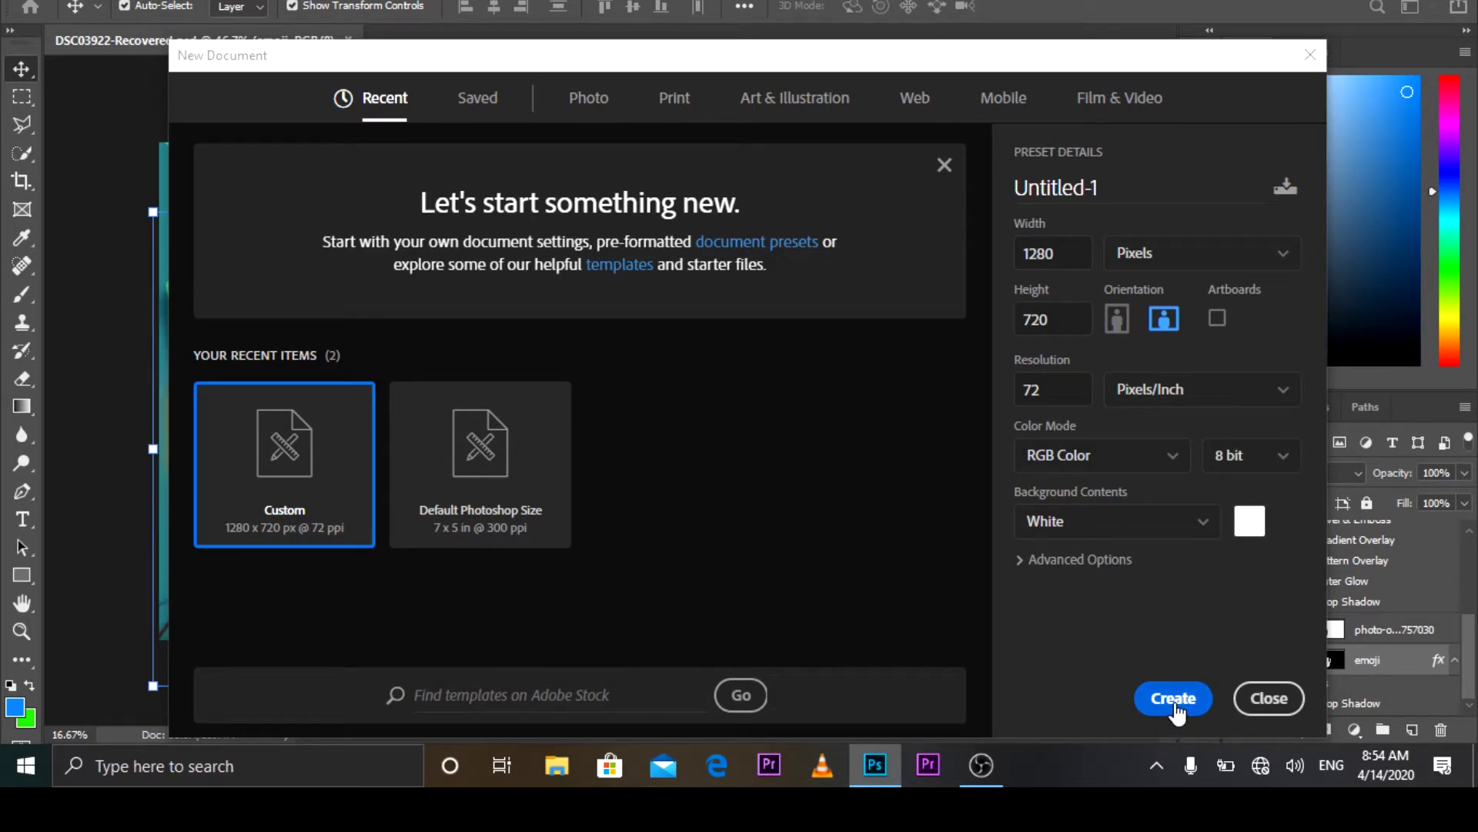
pyautogui.click(1176, 709)
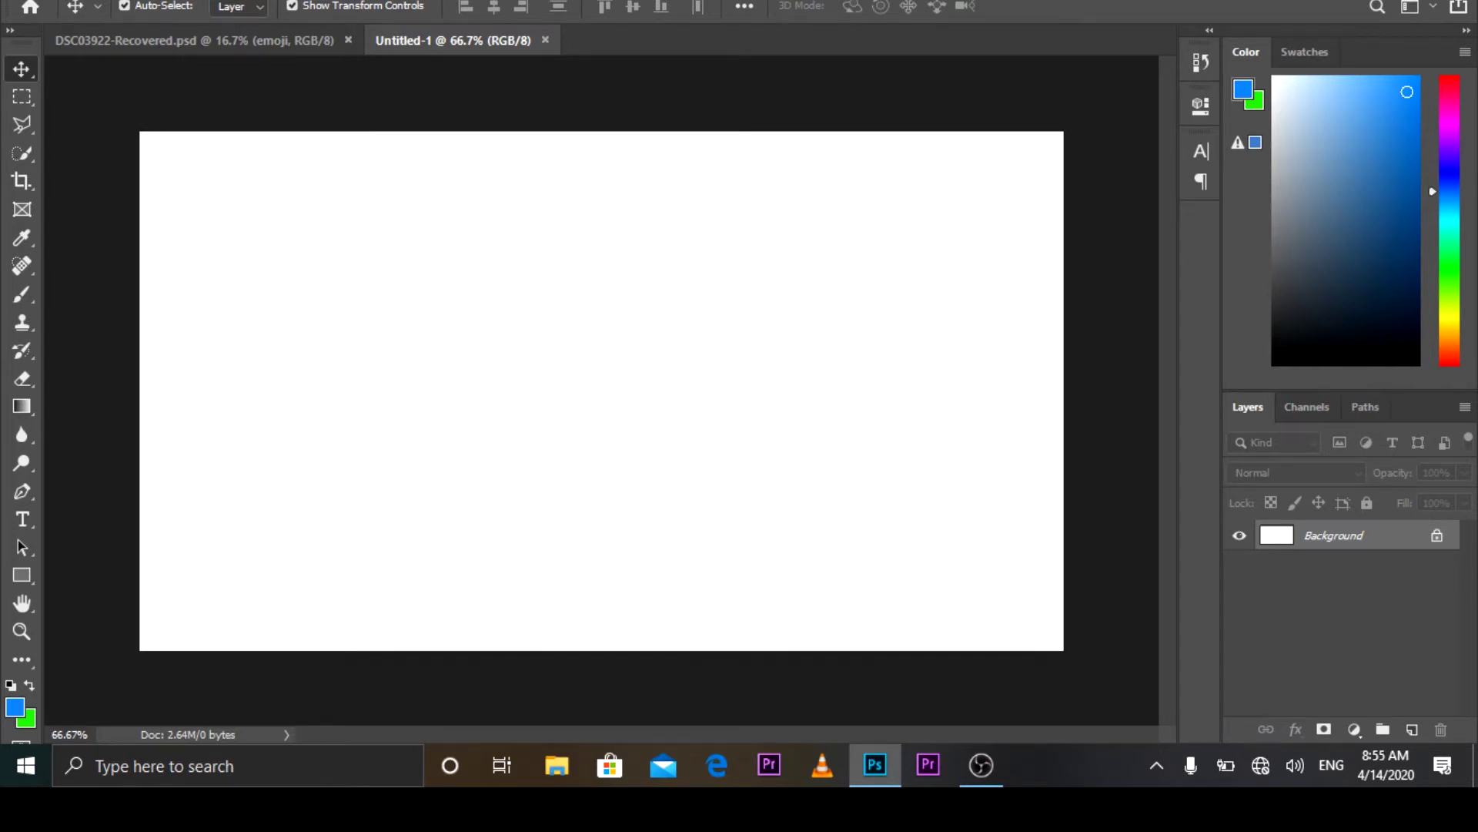
# Step: Open the photo DSC03919.JPG as its own document tab
pyautogui.hotkey('alt', 'f')
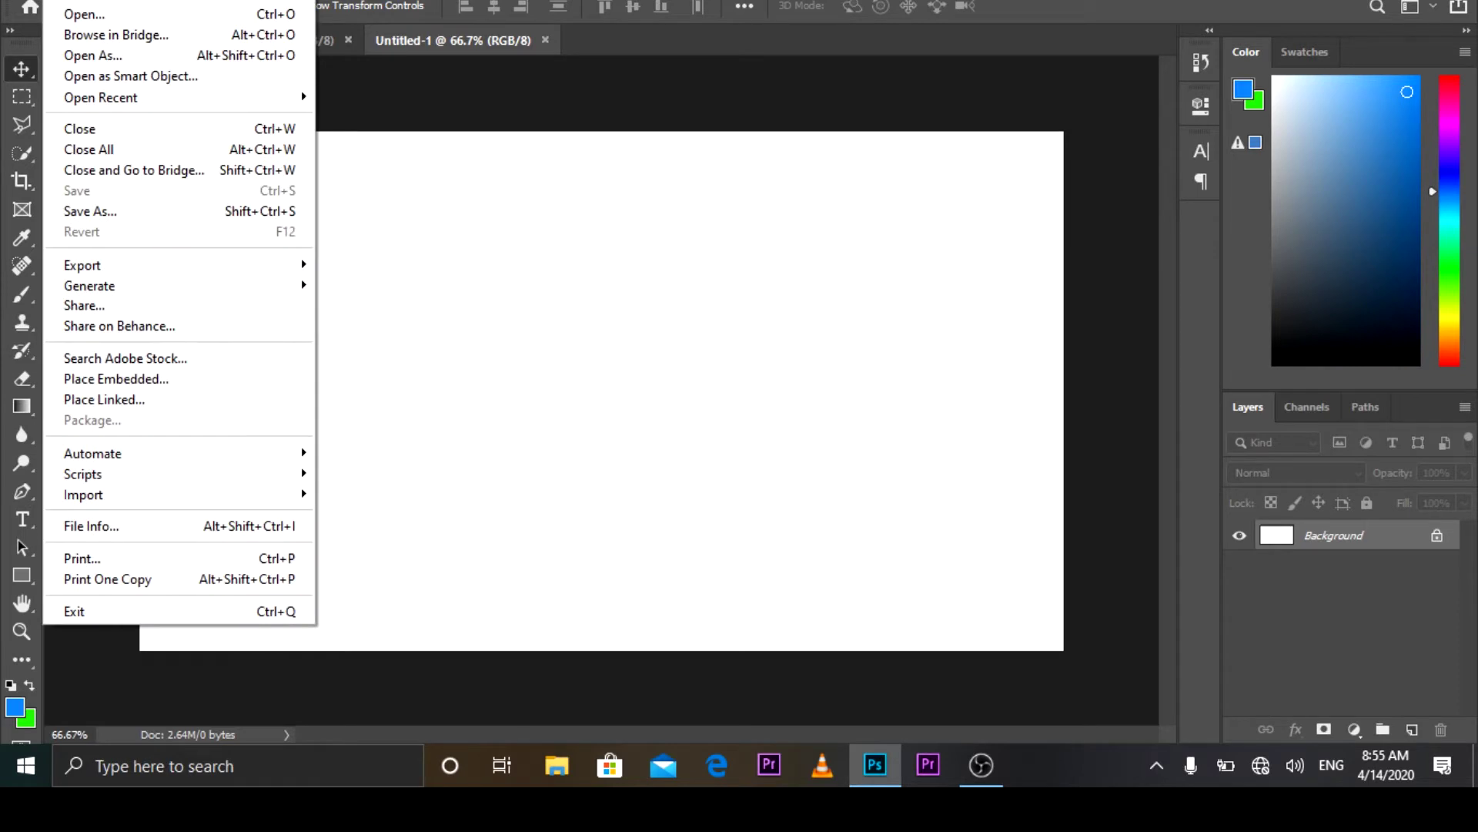
pyautogui.click(77, 14)
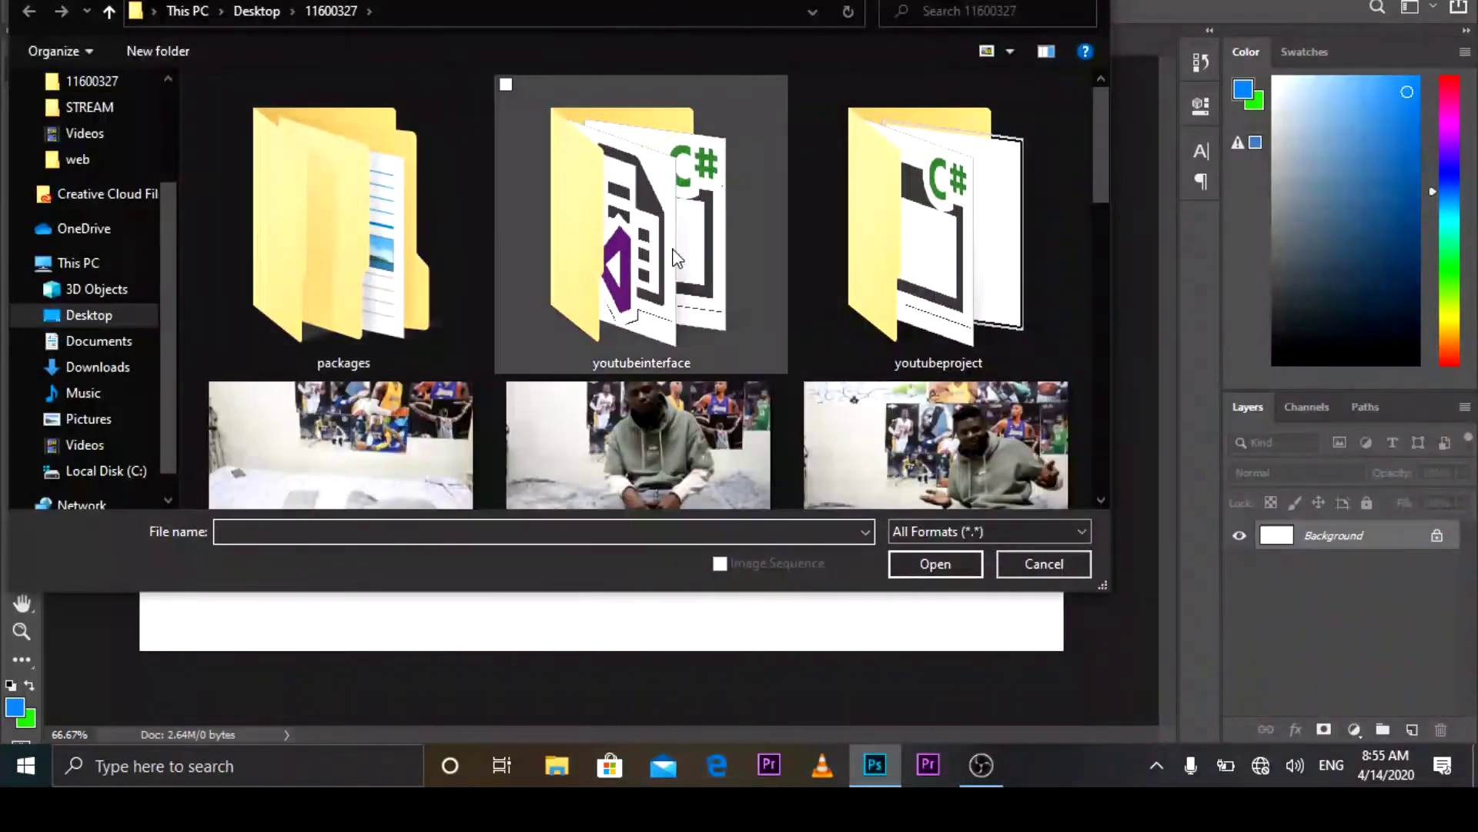
pyautogui.scroll(-1, 950, 292)
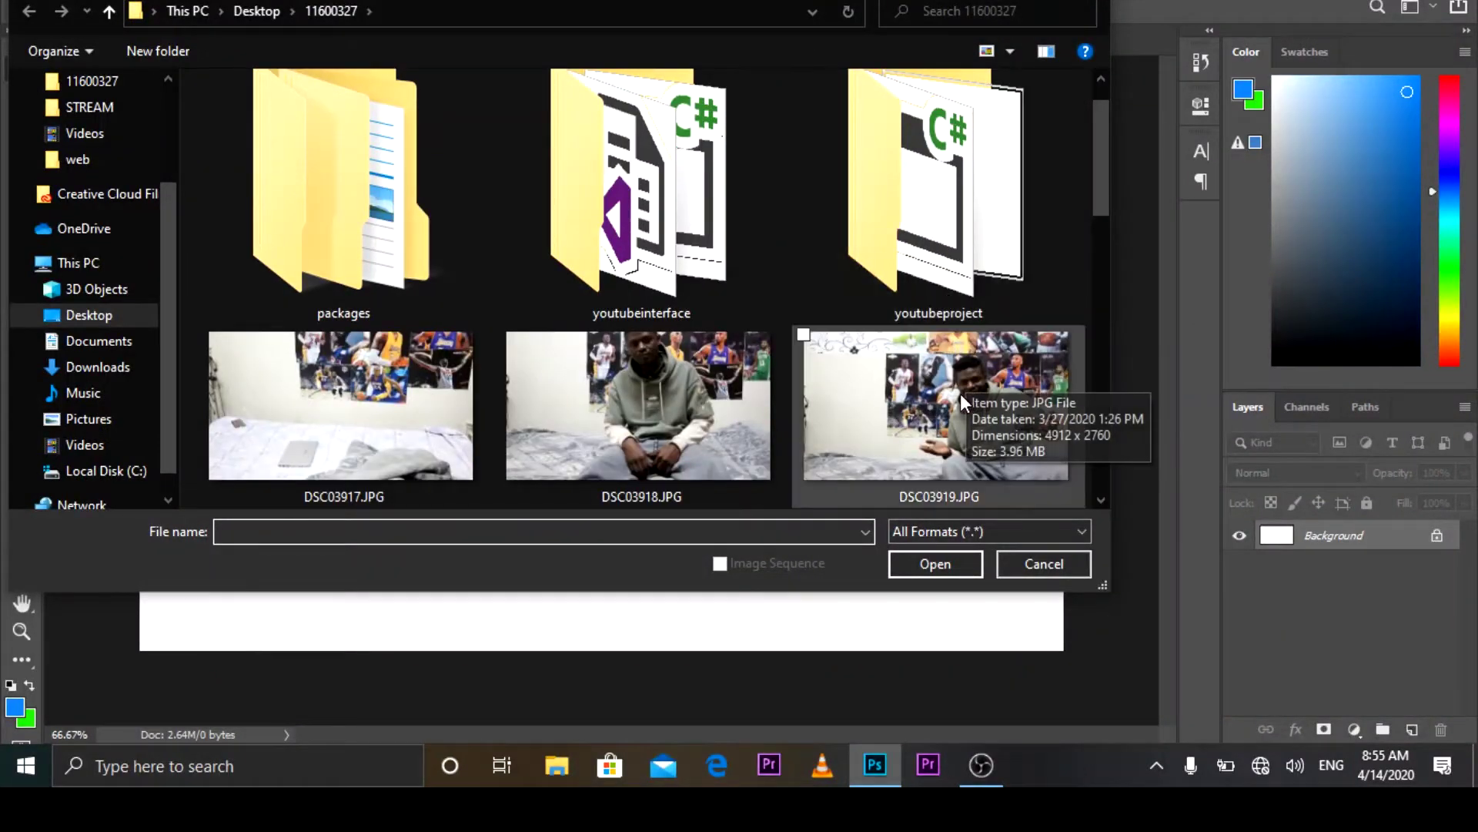
pyautogui.click(937, 397)
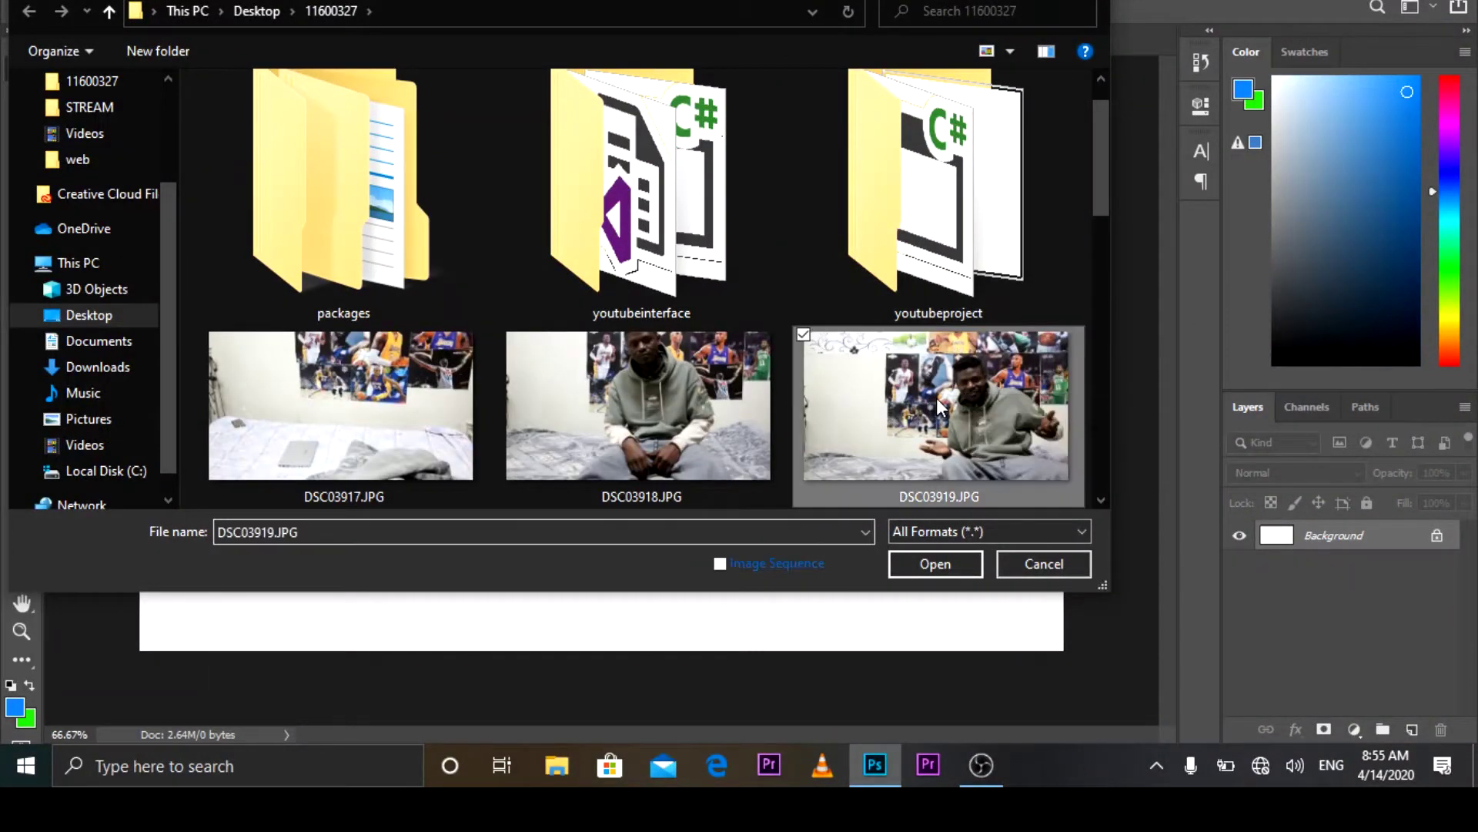
pyautogui.click(936, 565)
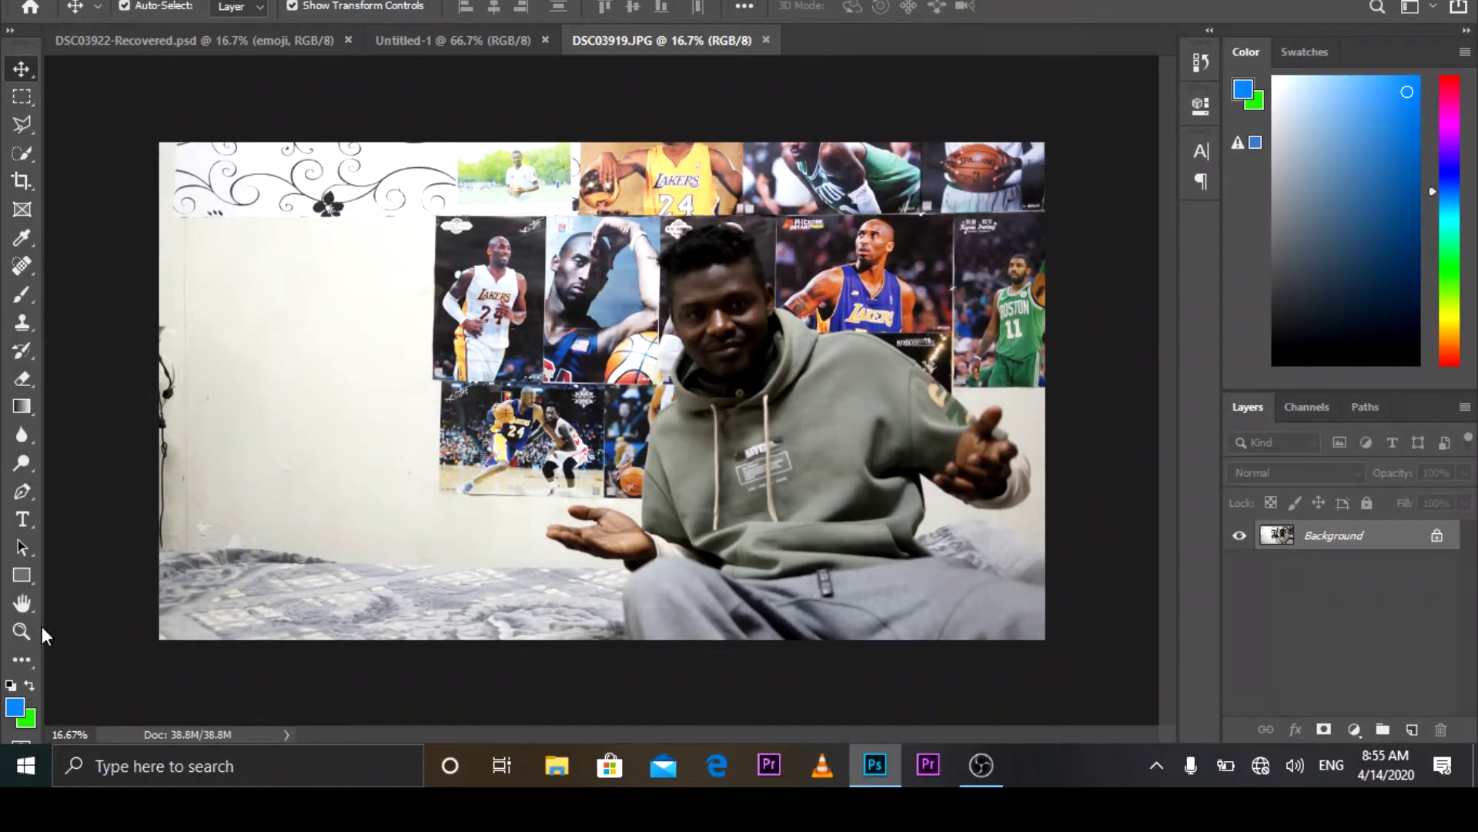
# Step: Zoom the photo to 33.3% and pan right to frame the seated man
pyautogui.click(18, 631)
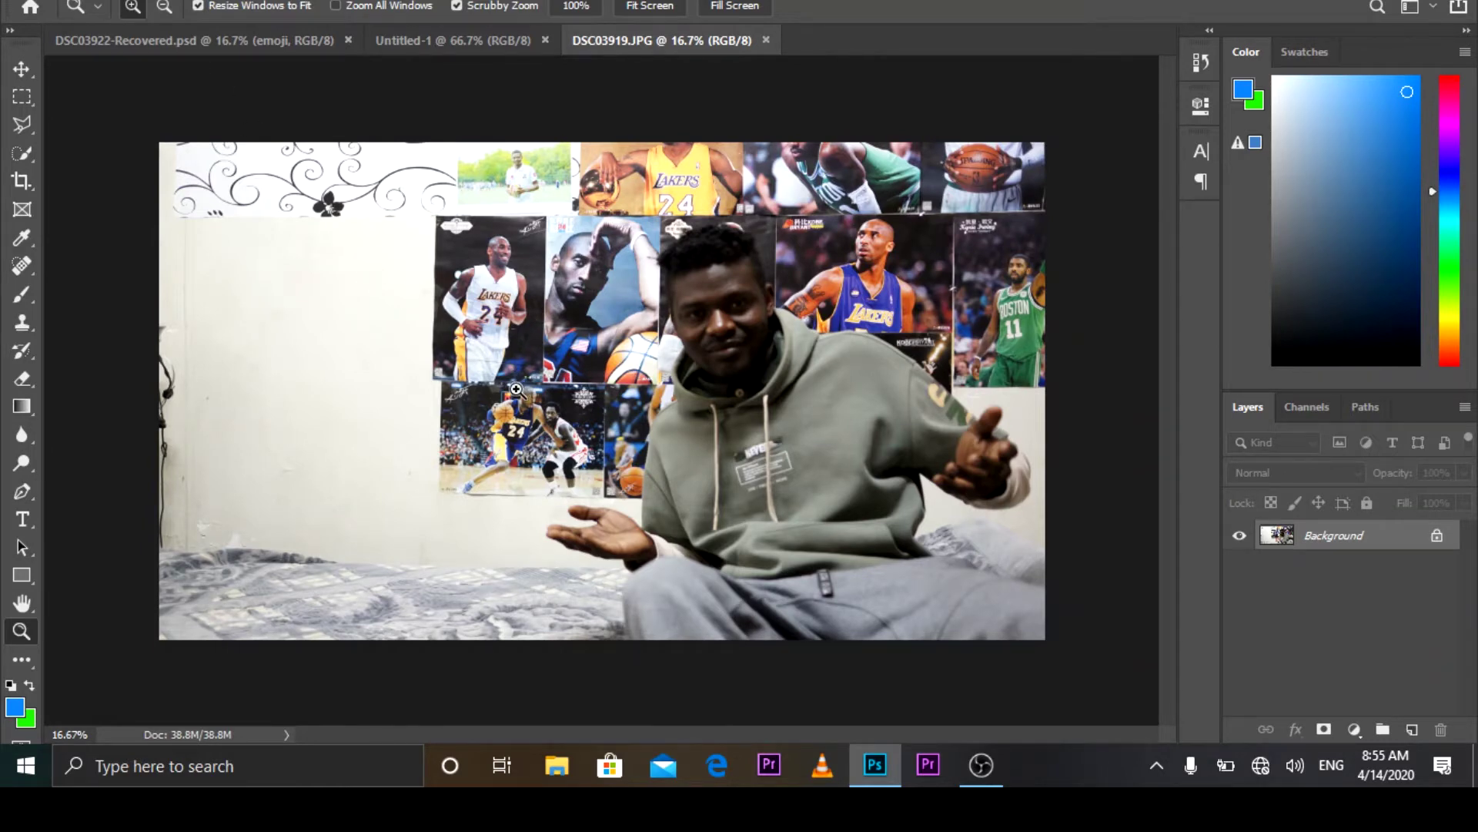
pyautogui.click(520, 388)
pyautogui.click(583, 425)
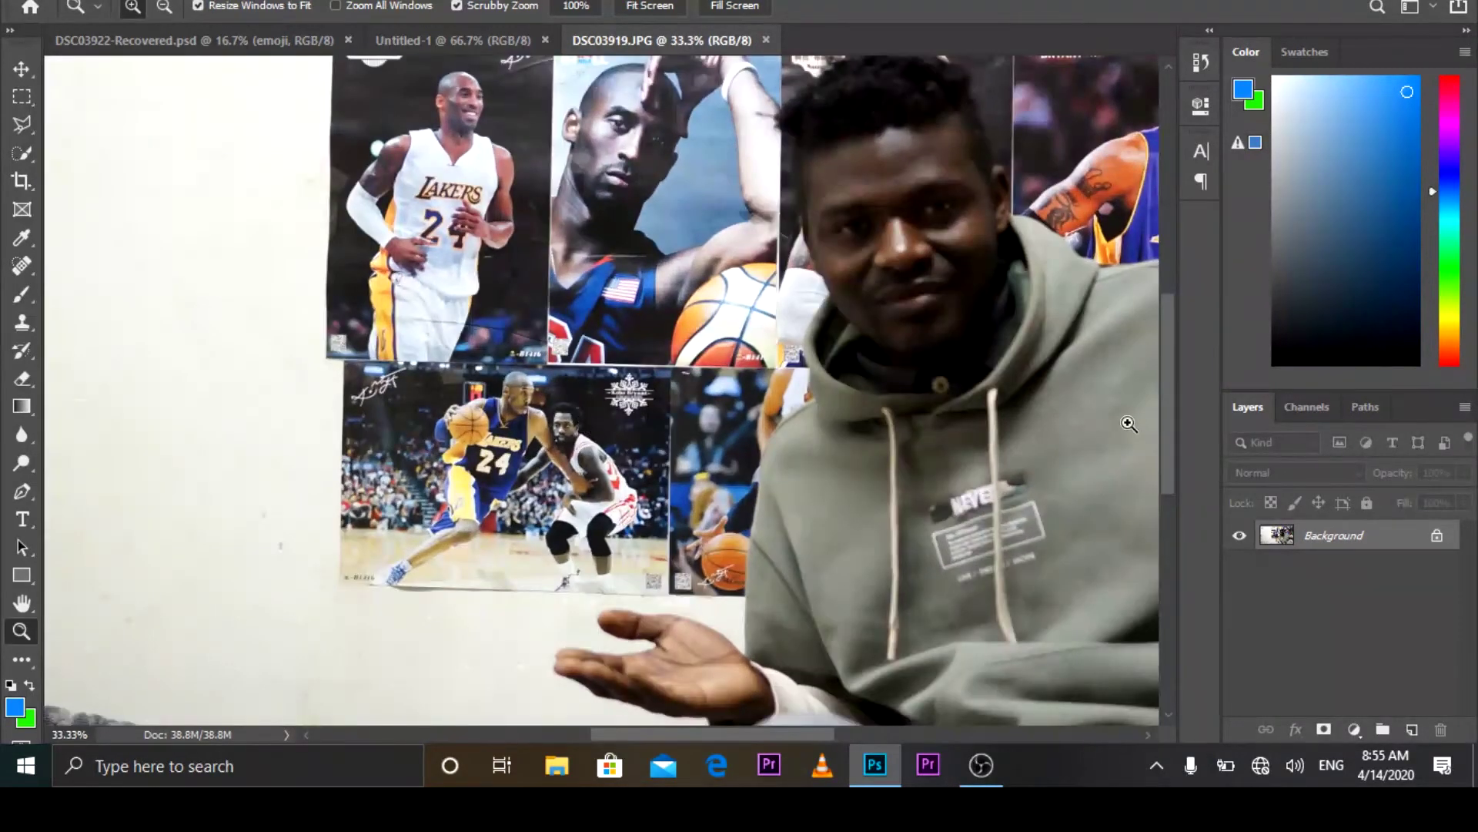
pyautogui.moveTo(676, 733); pyautogui.dragTo(750, 729)
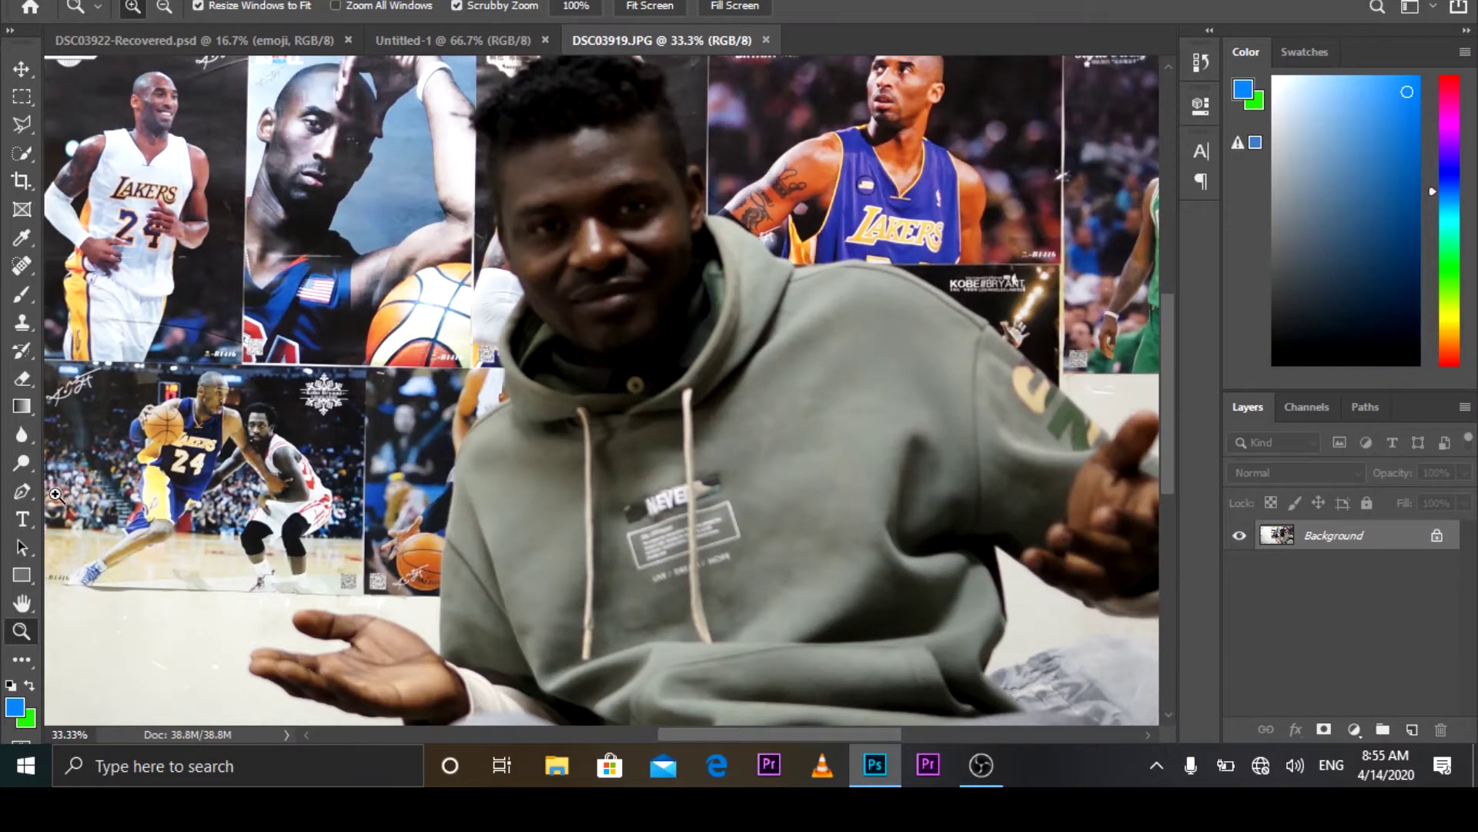
pyautogui.click(21, 490)
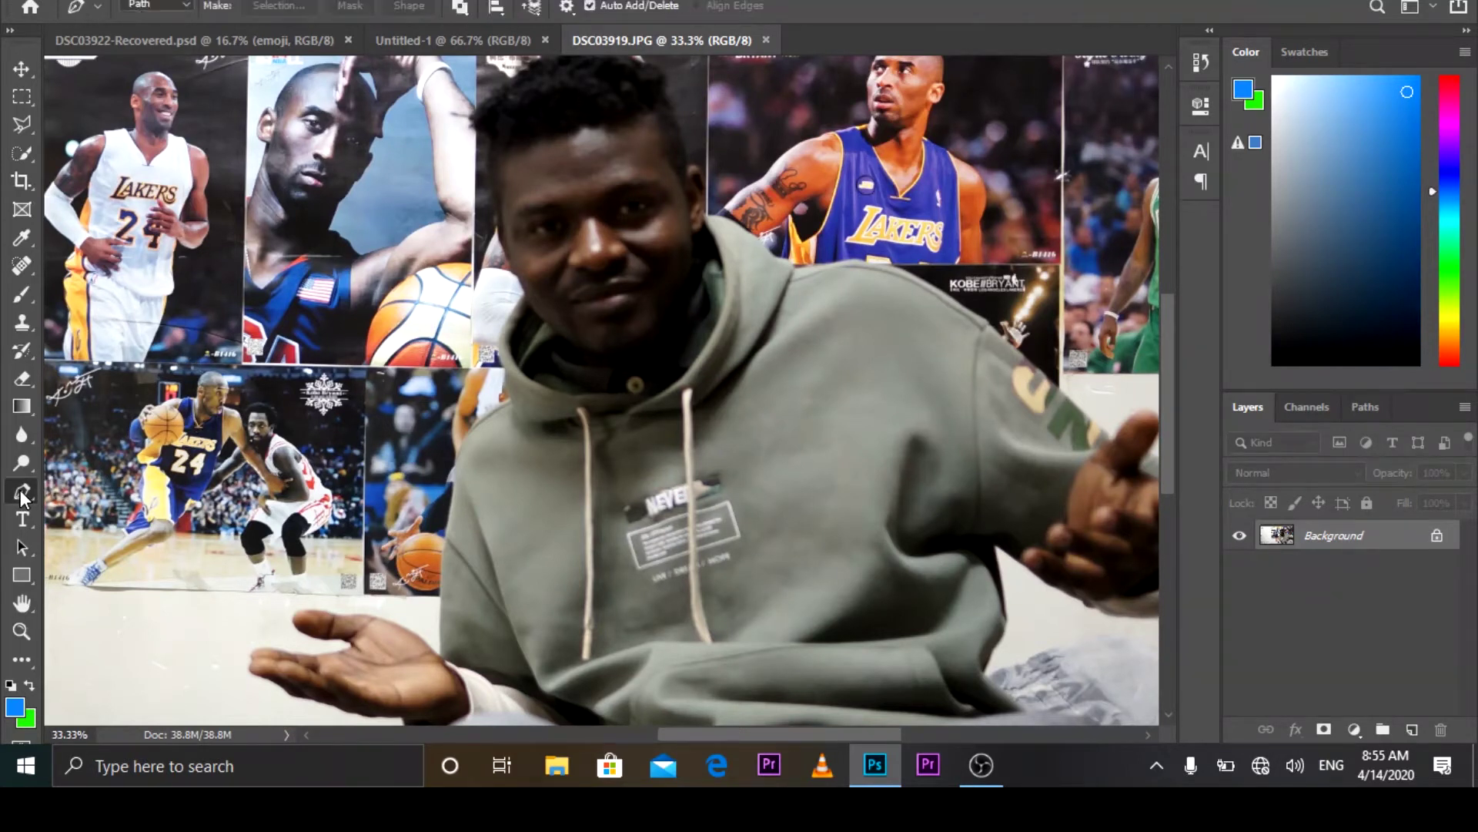
# Step: Start a pen path with anchors up the hoodie's left edge, undoing a misplaced point
pyautogui.click(446, 545)
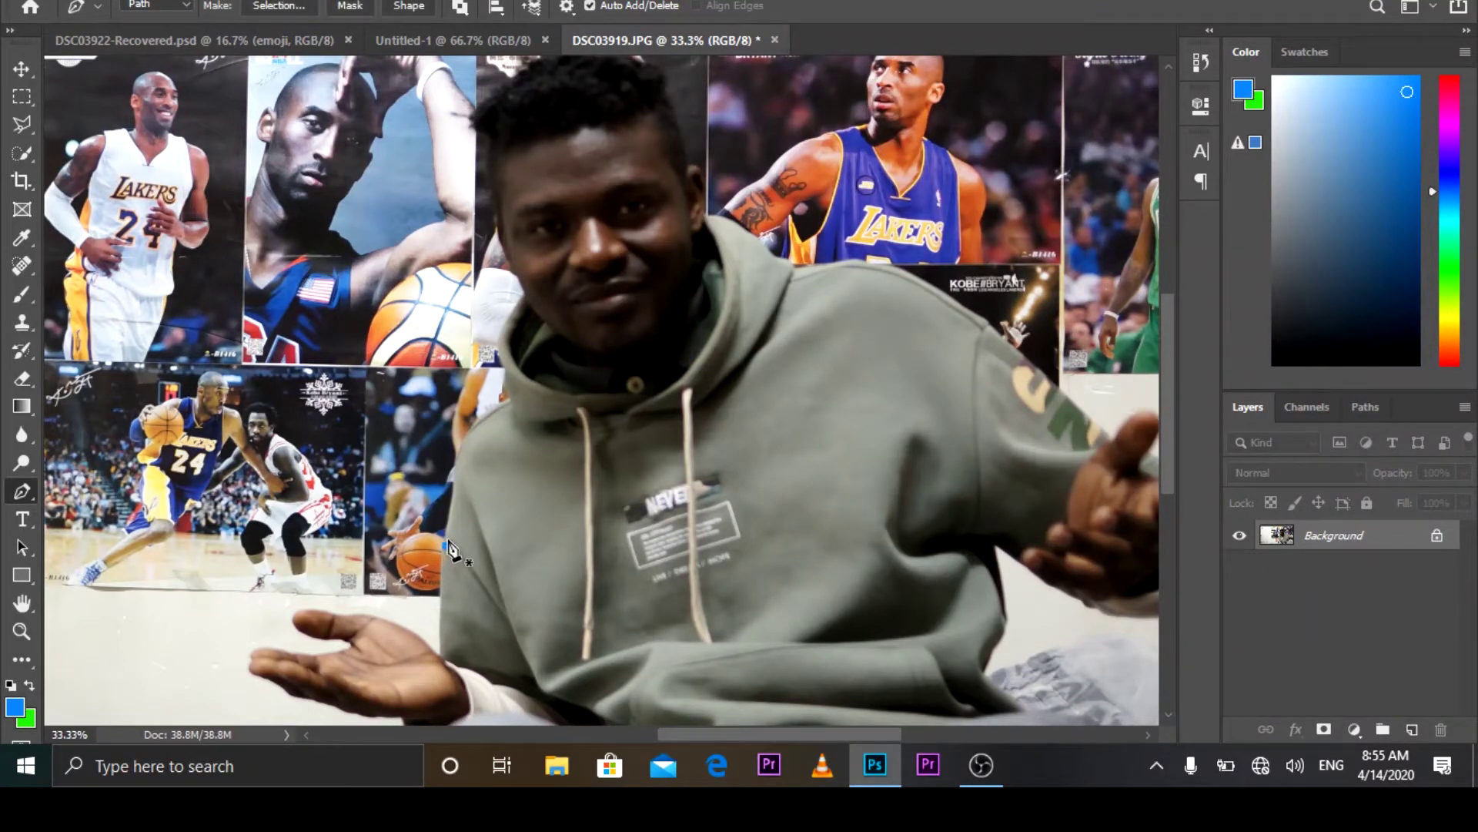
pyautogui.click(455, 487)
pyautogui.click(460, 448)
pyautogui.click(482, 421)
pyautogui.hotkey('ctrl', 'z')
pyautogui.click(461, 451)
# Step: Resume the path from its top endpoint toward the shoulder, removing stray anchors
pyautogui.click(457, 490)
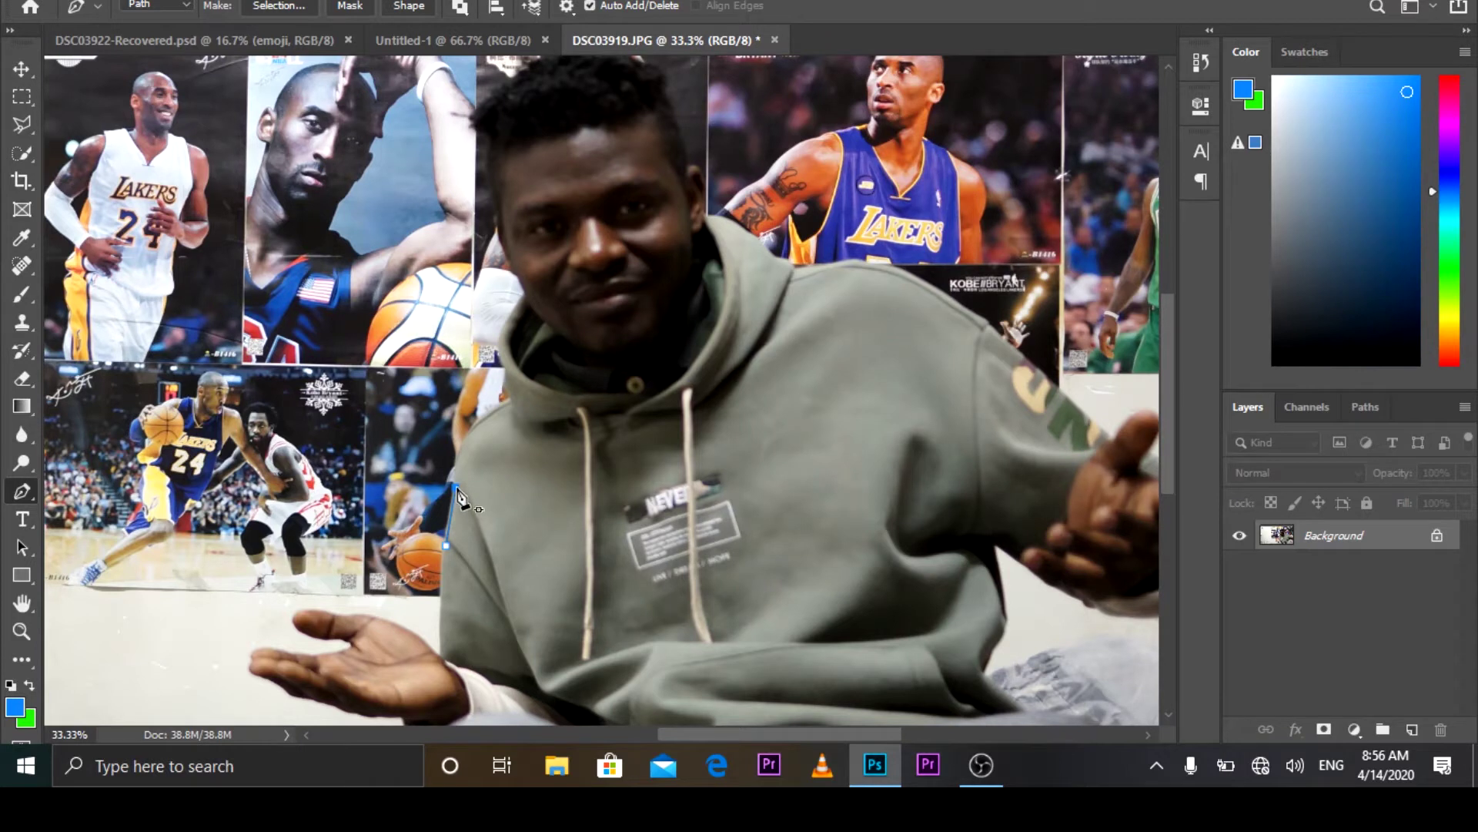
pyautogui.click(463, 444)
pyautogui.click(475, 418)
pyautogui.click(510, 391)
pyautogui.moveTo(510, 391); pyautogui.dragTo(500, 394)
pyautogui.hotkey('ctrl', 'z')
pyautogui.click(464, 446)
pyautogui.hotkey('ctrl', 'z')
# Step: Extend the path over the shoulder and up beside the neck toward the head
pyautogui.click(460, 450)
pyautogui.click(479, 425)
pyautogui.click(488, 420)
pyautogui.click(512, 395)
pyautogui.click(501, 344)
pyautogui.click(507, 324)
pyautogui.click(515, 273)
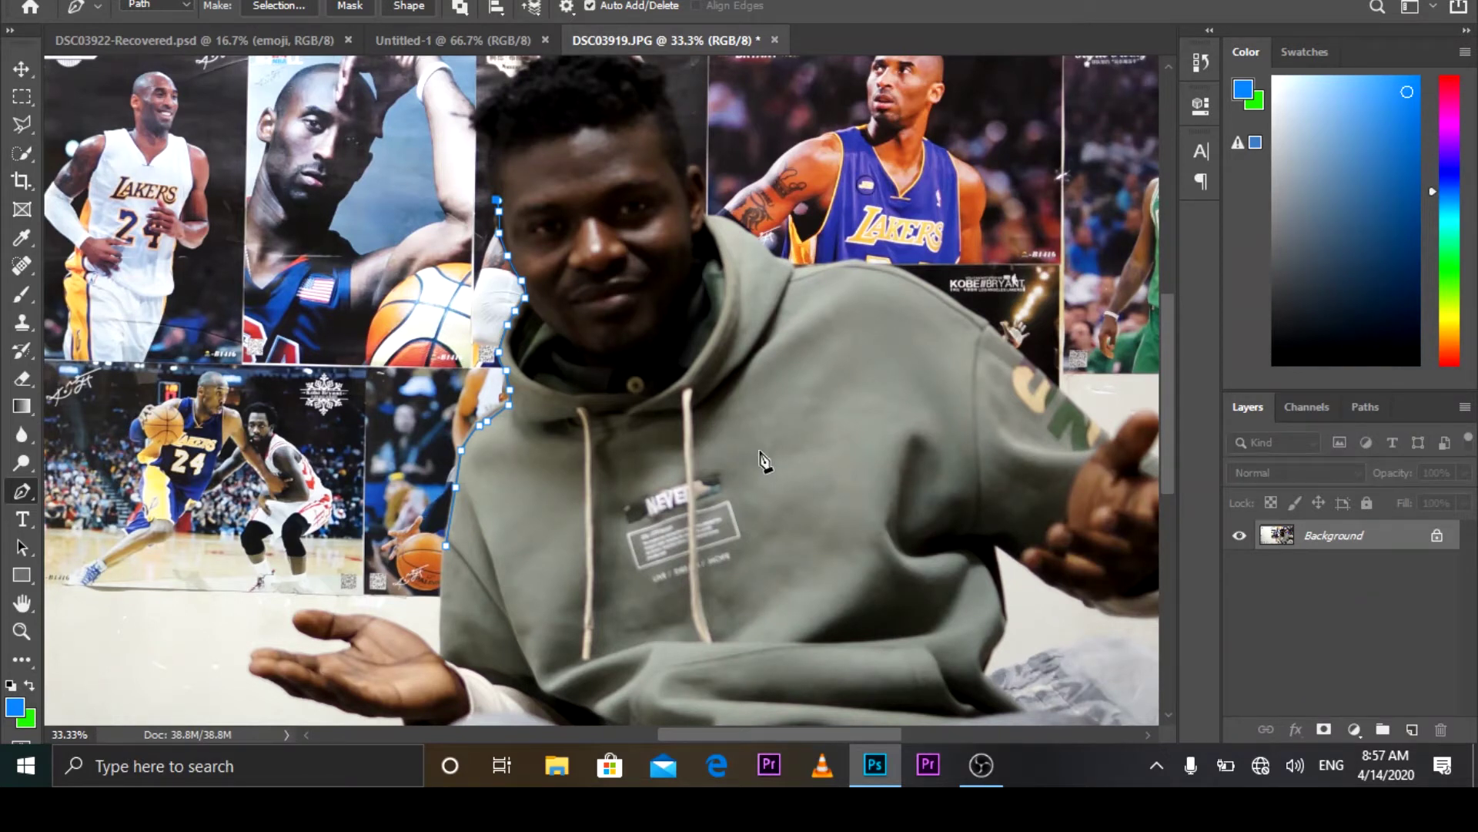
pyautogui.hotkey('ctrl', 'z')
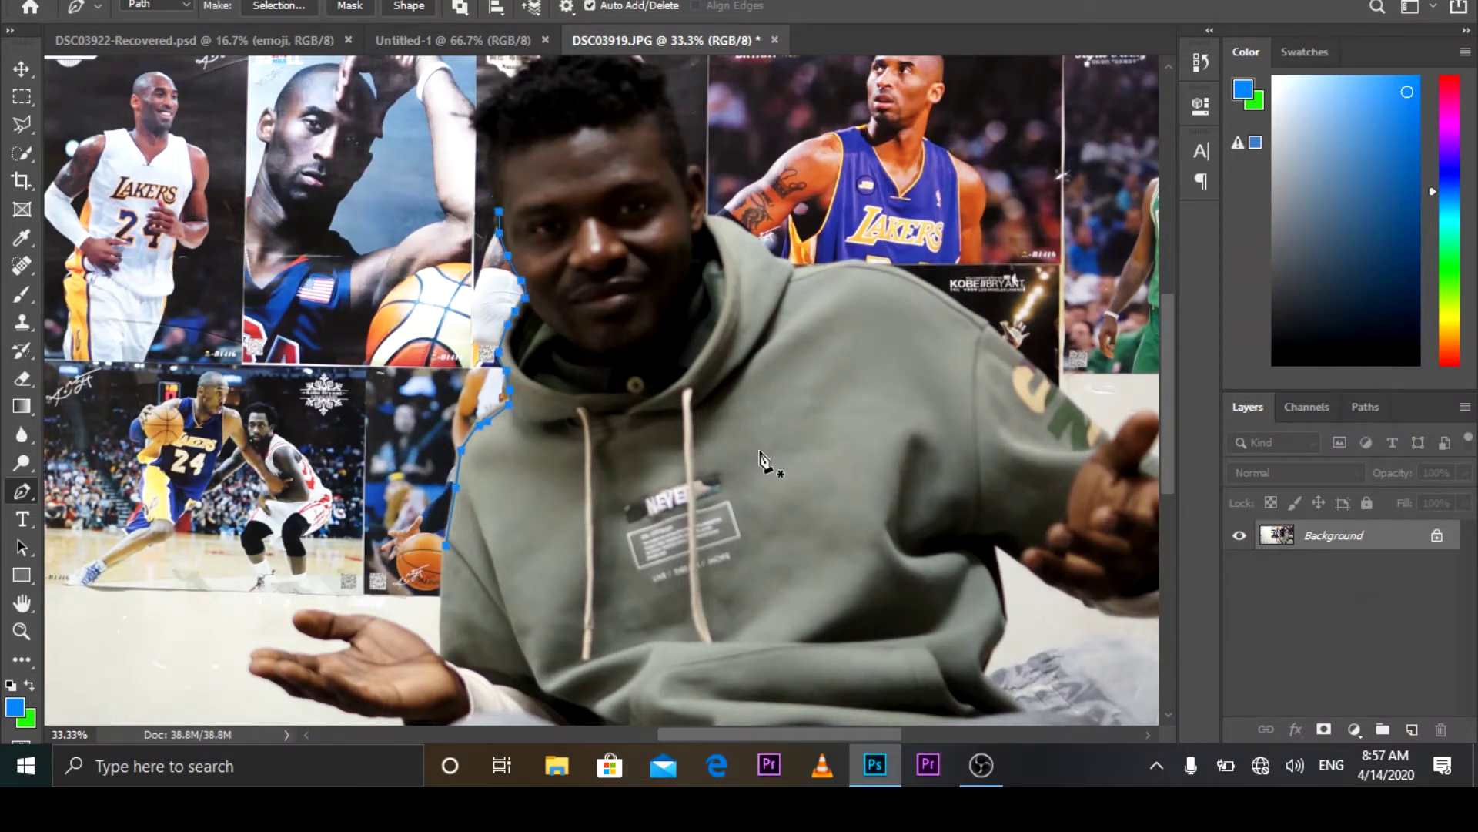
pyautogui.click(499, 201)
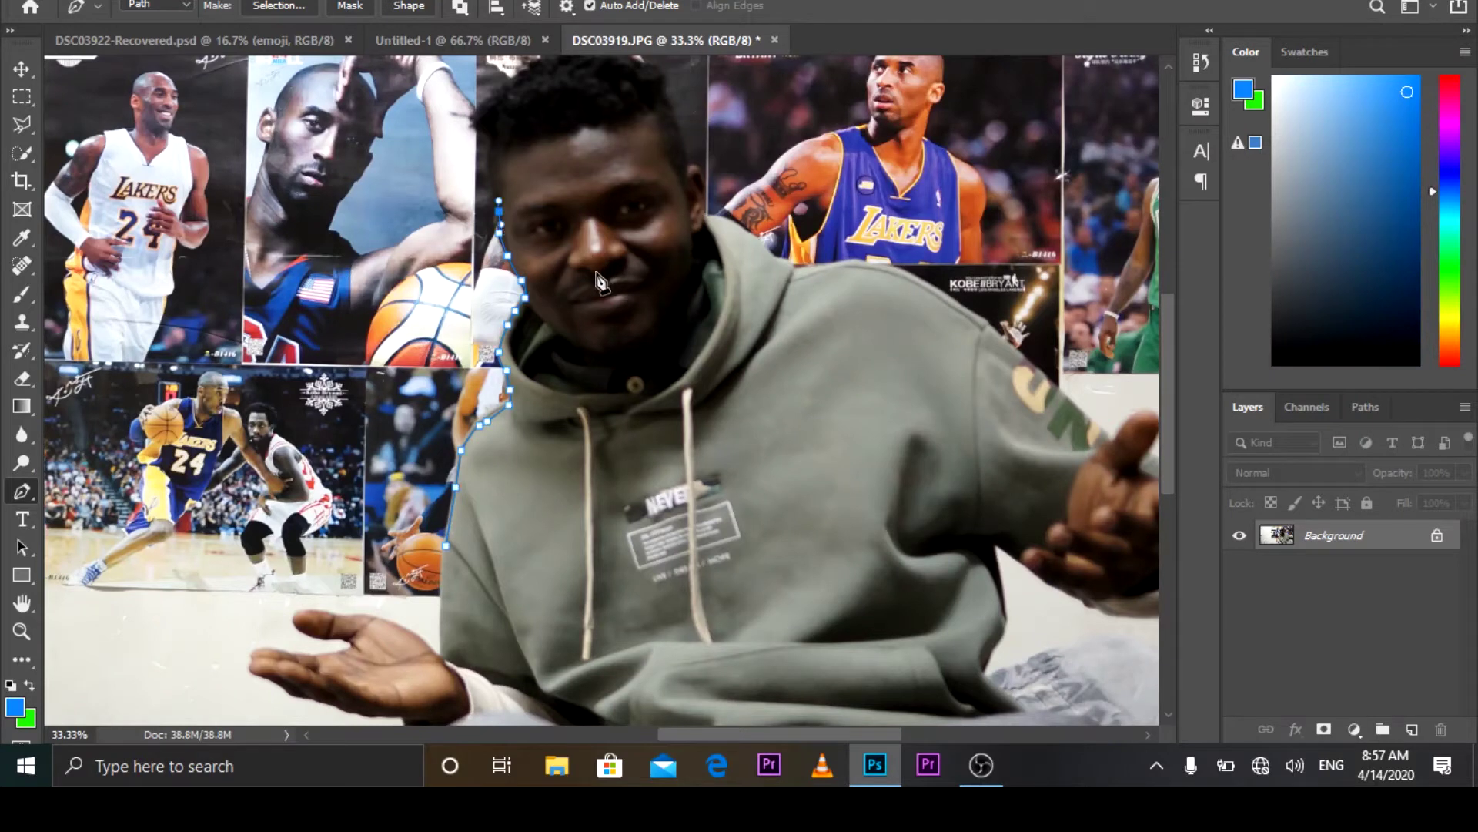
pyautogui.hotkey('ctrl', 'z')
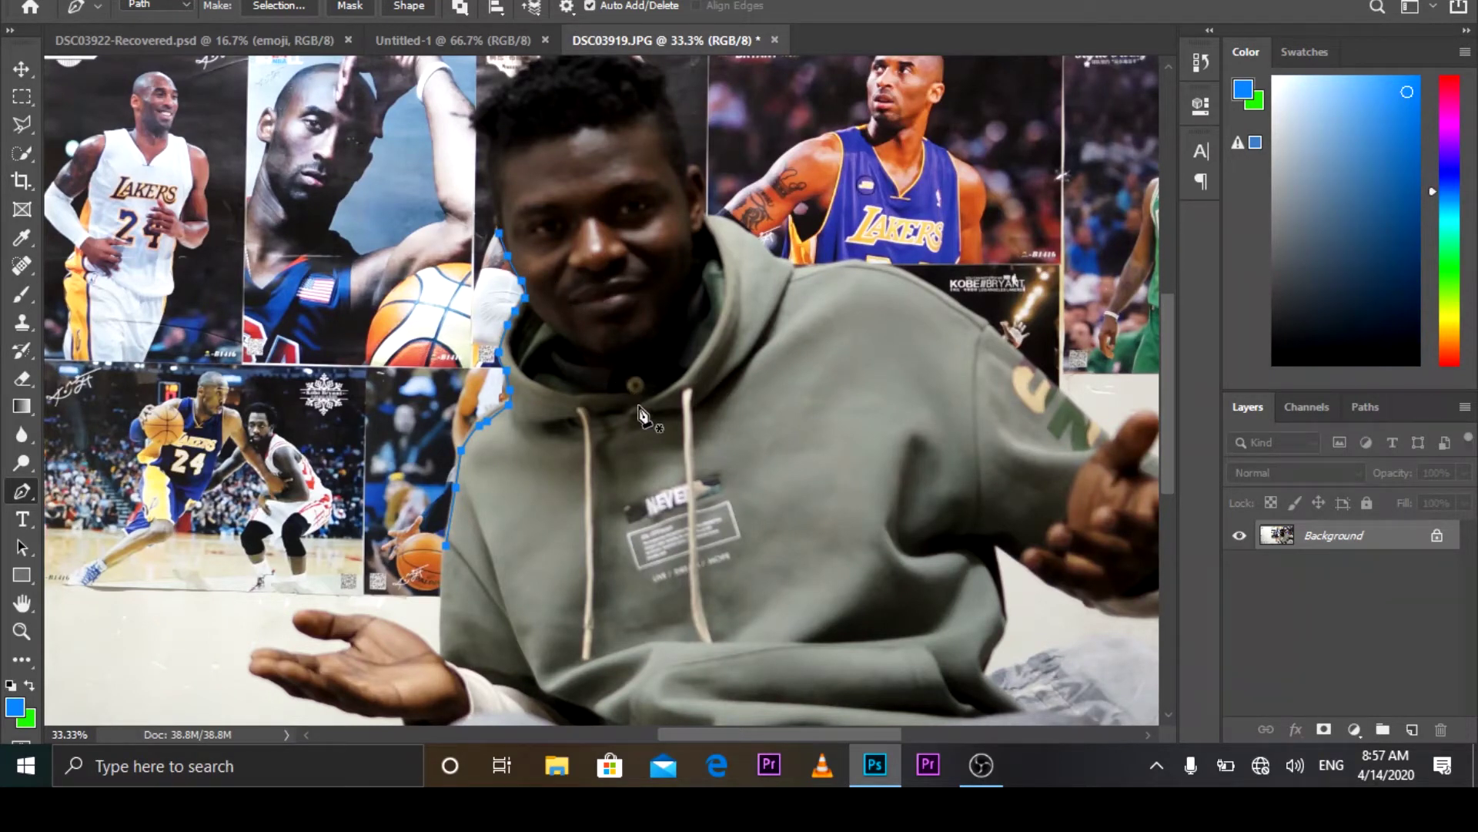
pyautogui.click(19, 632)
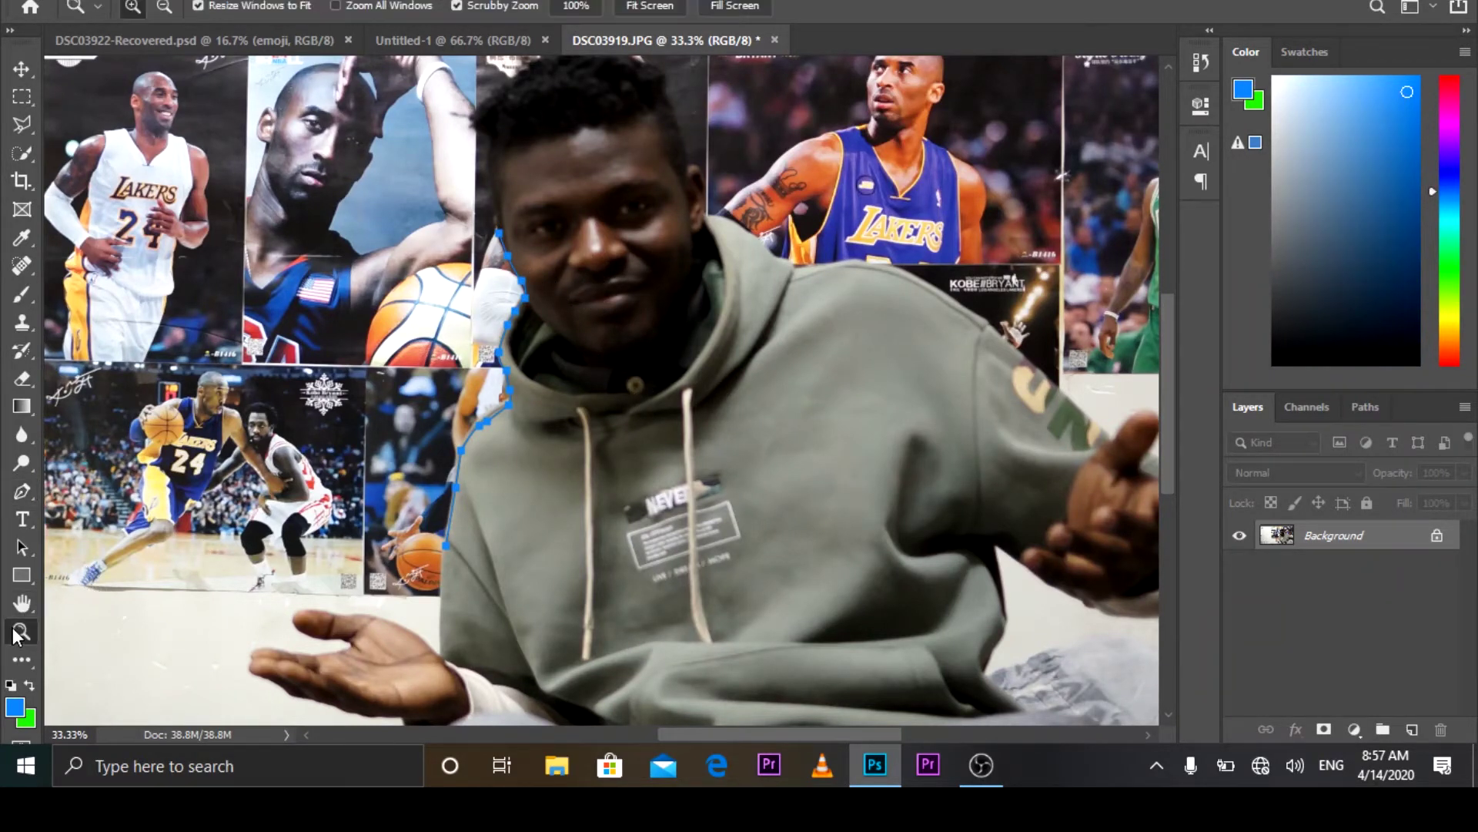
# Step: Zoom closer and continue the path up beside the face and side of the head
pyautogui.click(589, 467)
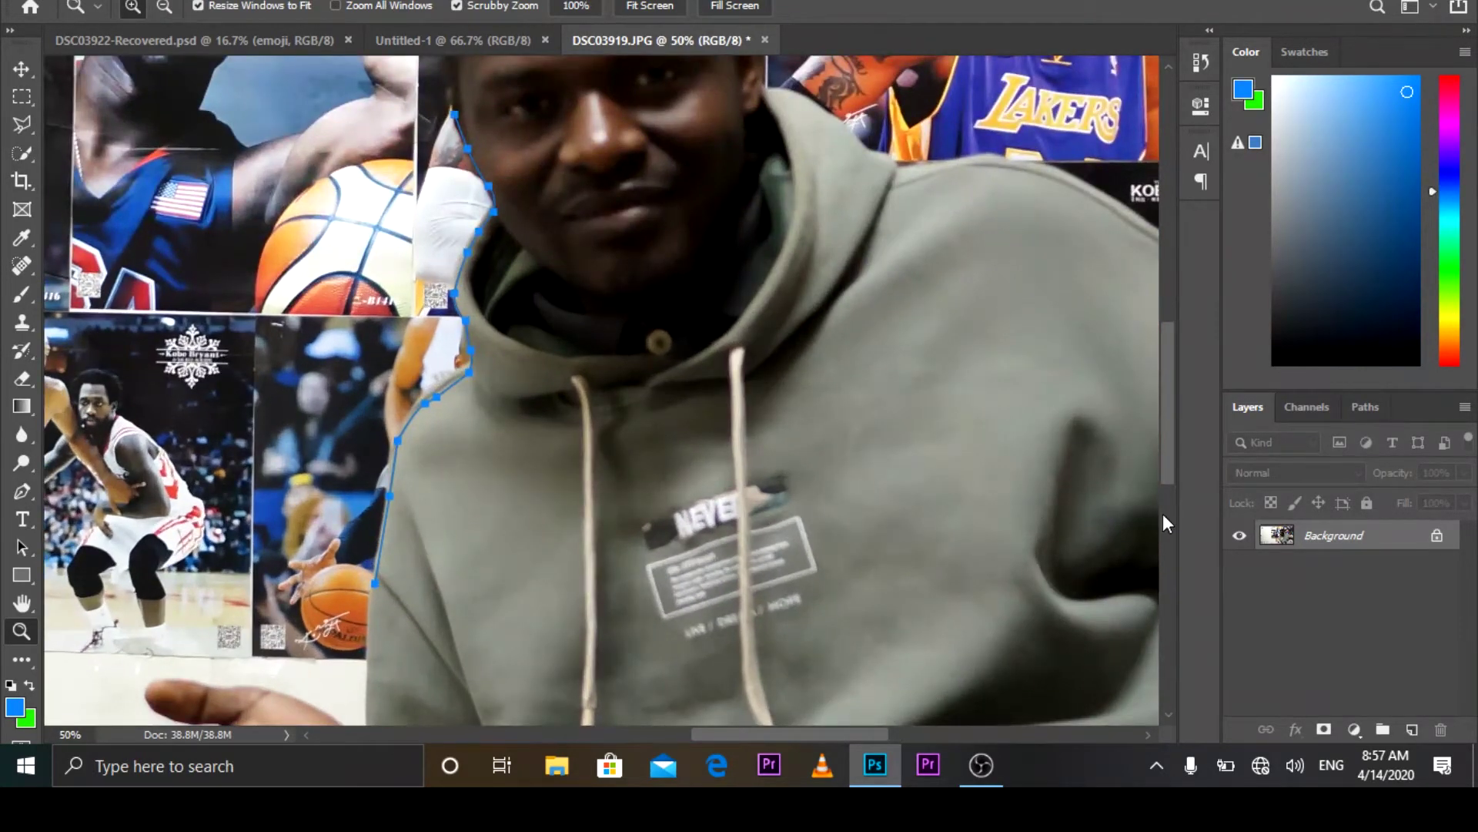
pyautogui.moveTo(1168, 415); pyautogui.dragTo(1168, 331)
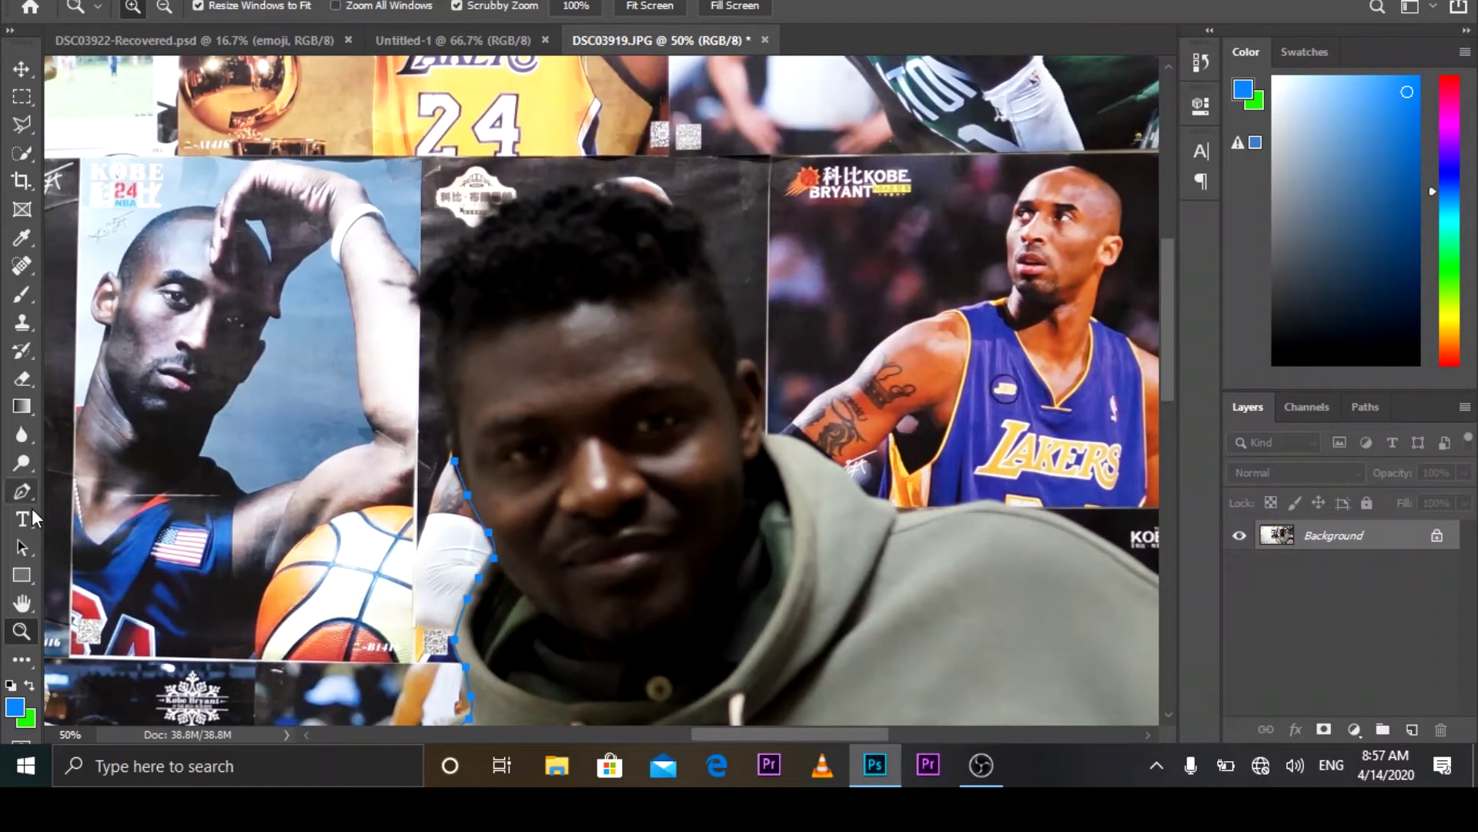
pyautogui.click(19, 490)
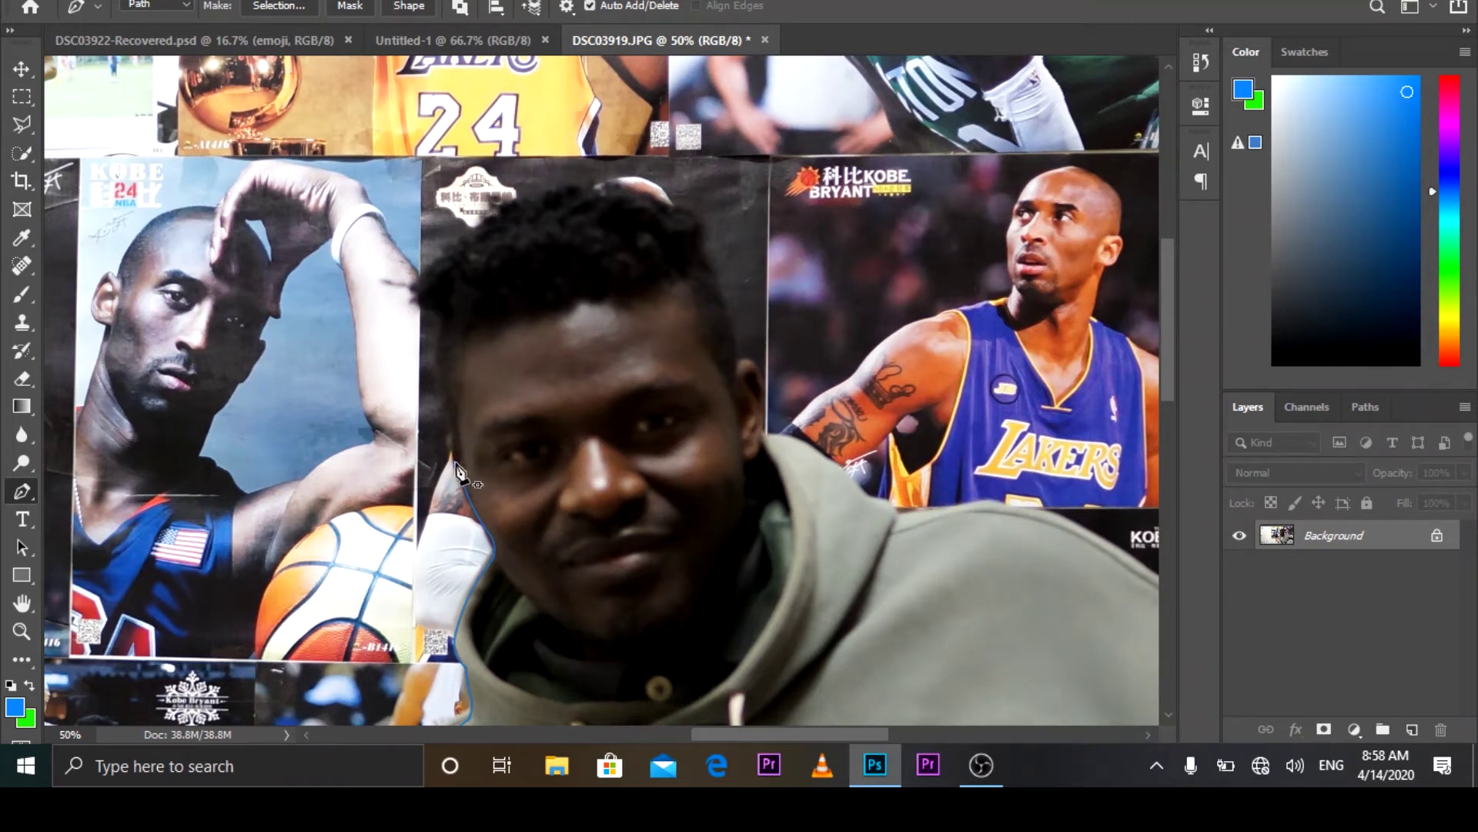
pyautogui.click(455, 461)
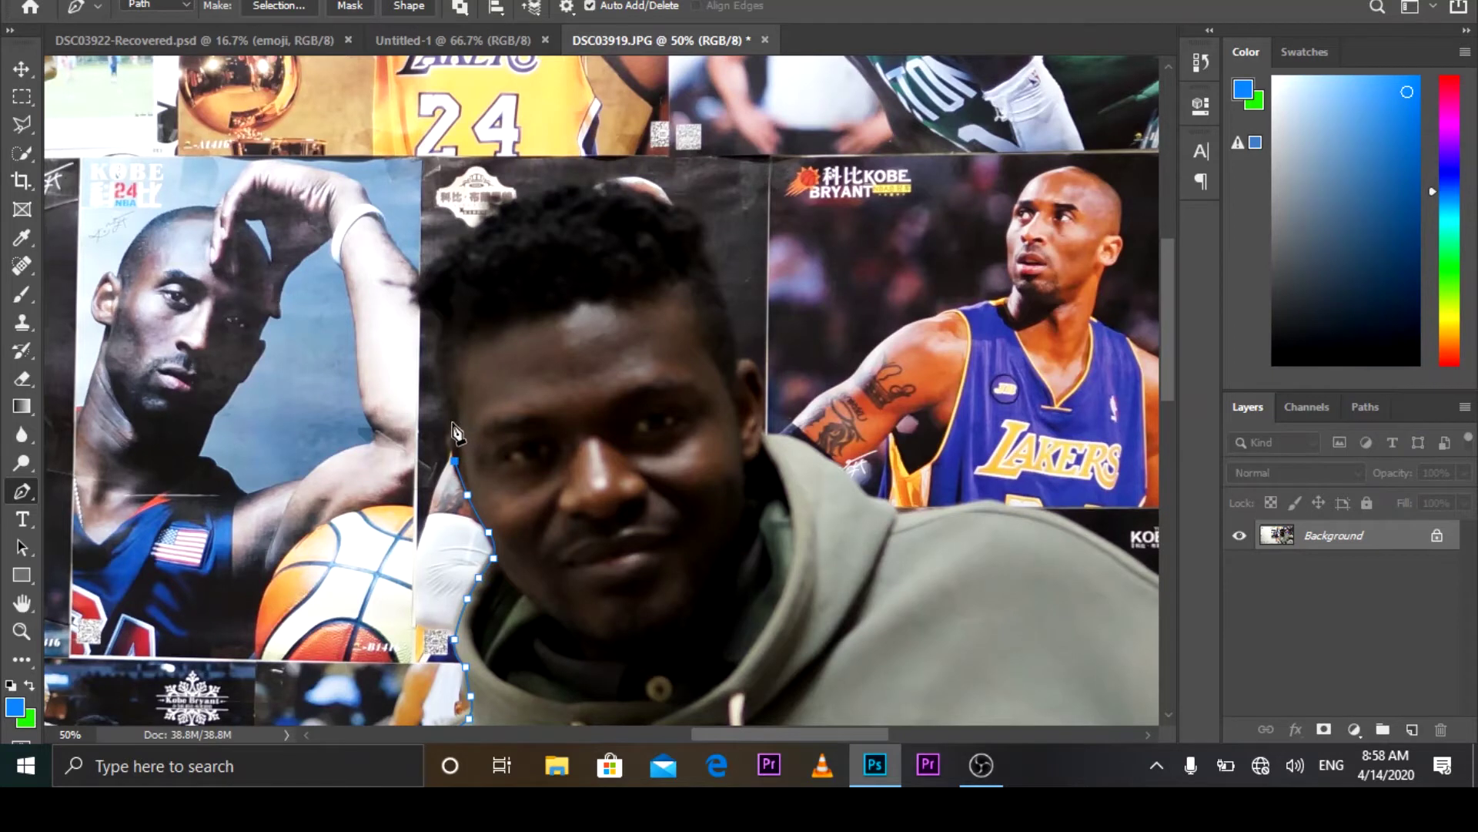
pyautogui.click(452, 418)
pyautogui.click(445, 383)
pyautogui.click(440, 358)
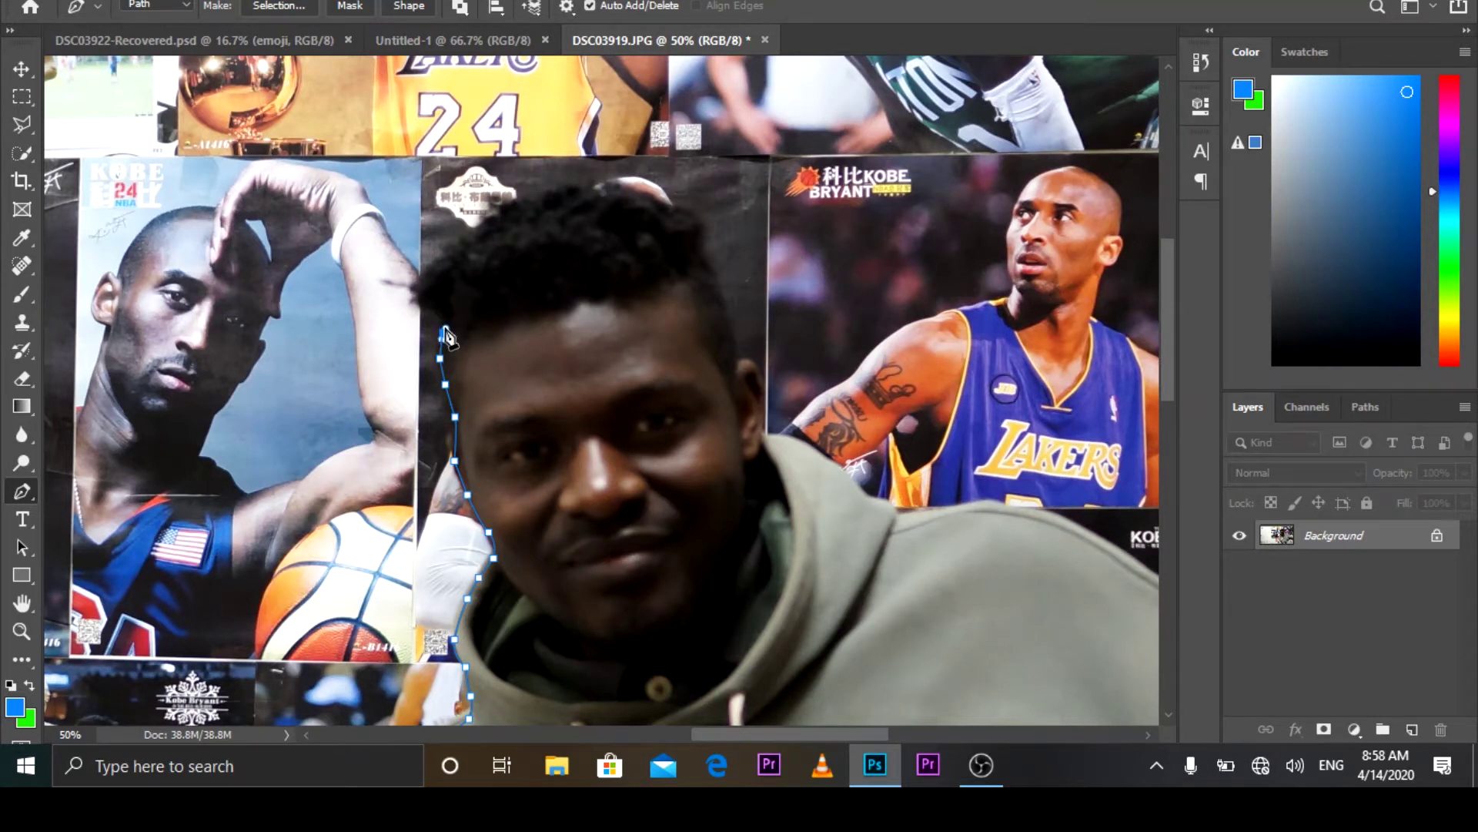
pyautogui.moveTo(444, 318); pyautogui.dragTo(430, 308)
# Step: Trace the path around the hair and along the hairline across the top of the head
pyautogui.click(416, 298)
pyautogui.click(428, 273)
pyautogui.click(442, 260)
pyautogui.click(457, 254)
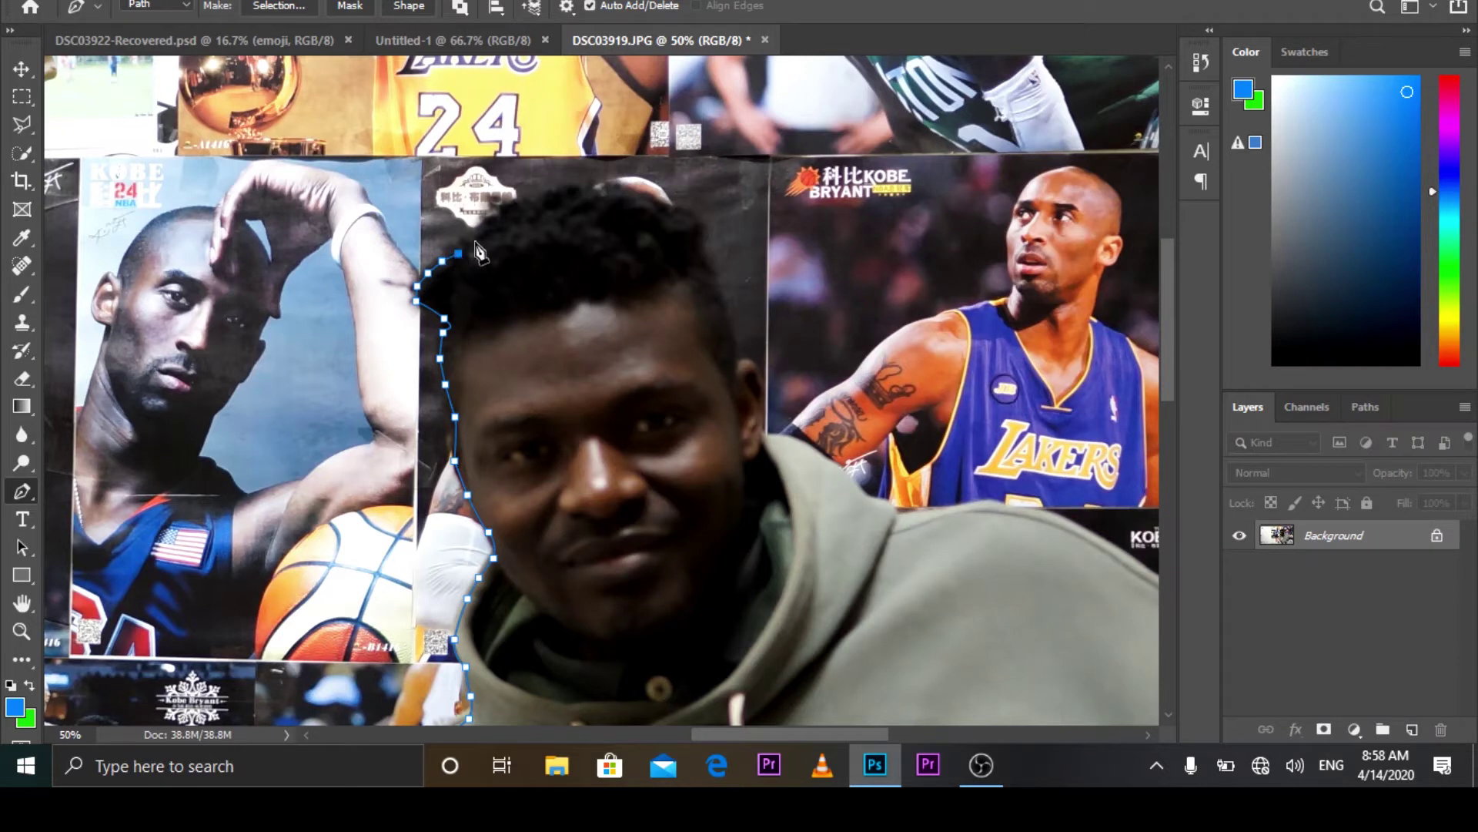
pyautogui.click(475, 240)
pyautogui.click(483, 228)
pyautogui.click(494, 220)
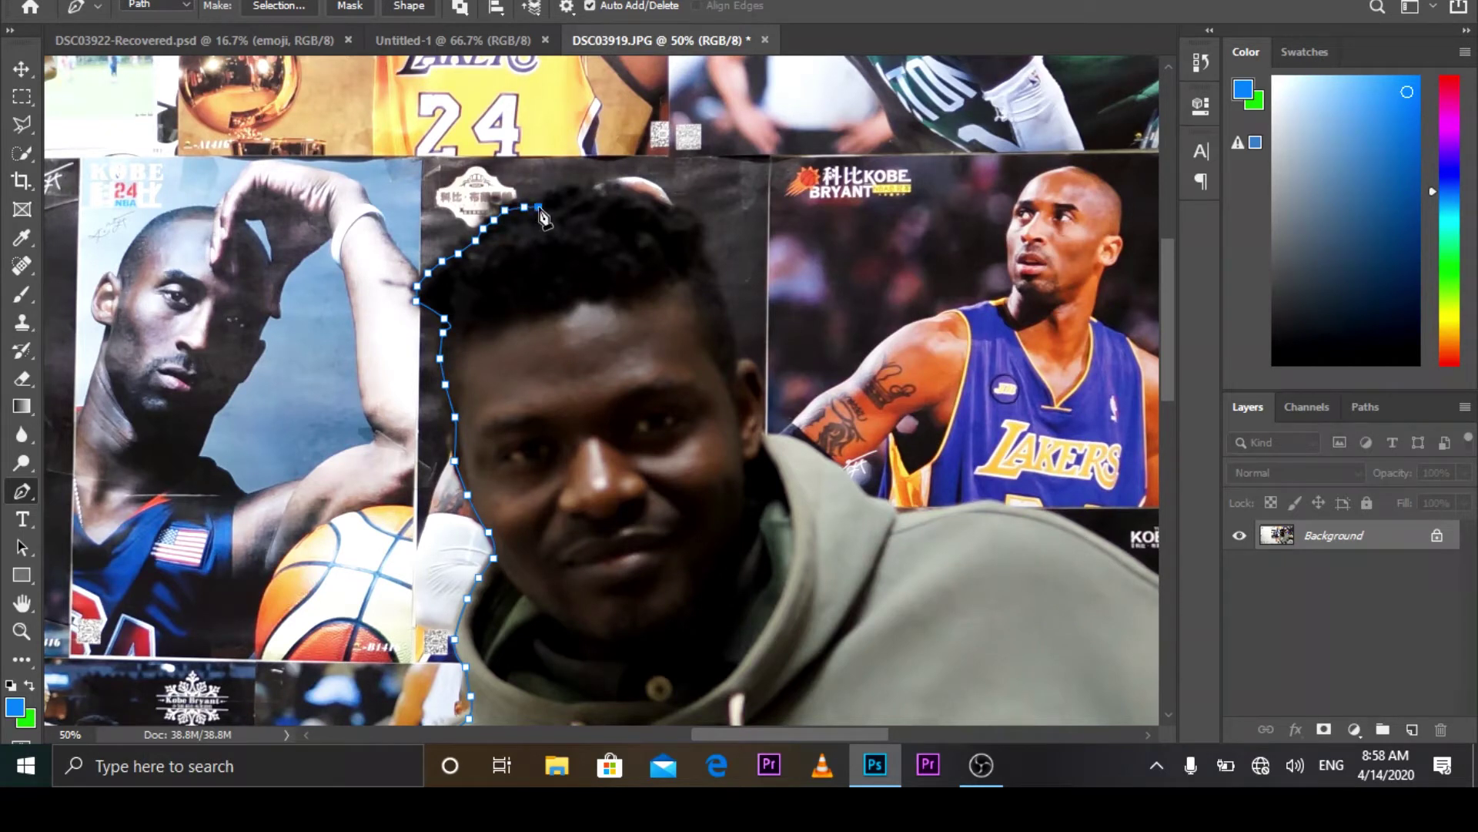
pyautogui.click(548, 194)
pyautogui.click(562, 193)
pyautogui.click(578, 190)
pyautogui.click(591, 193)
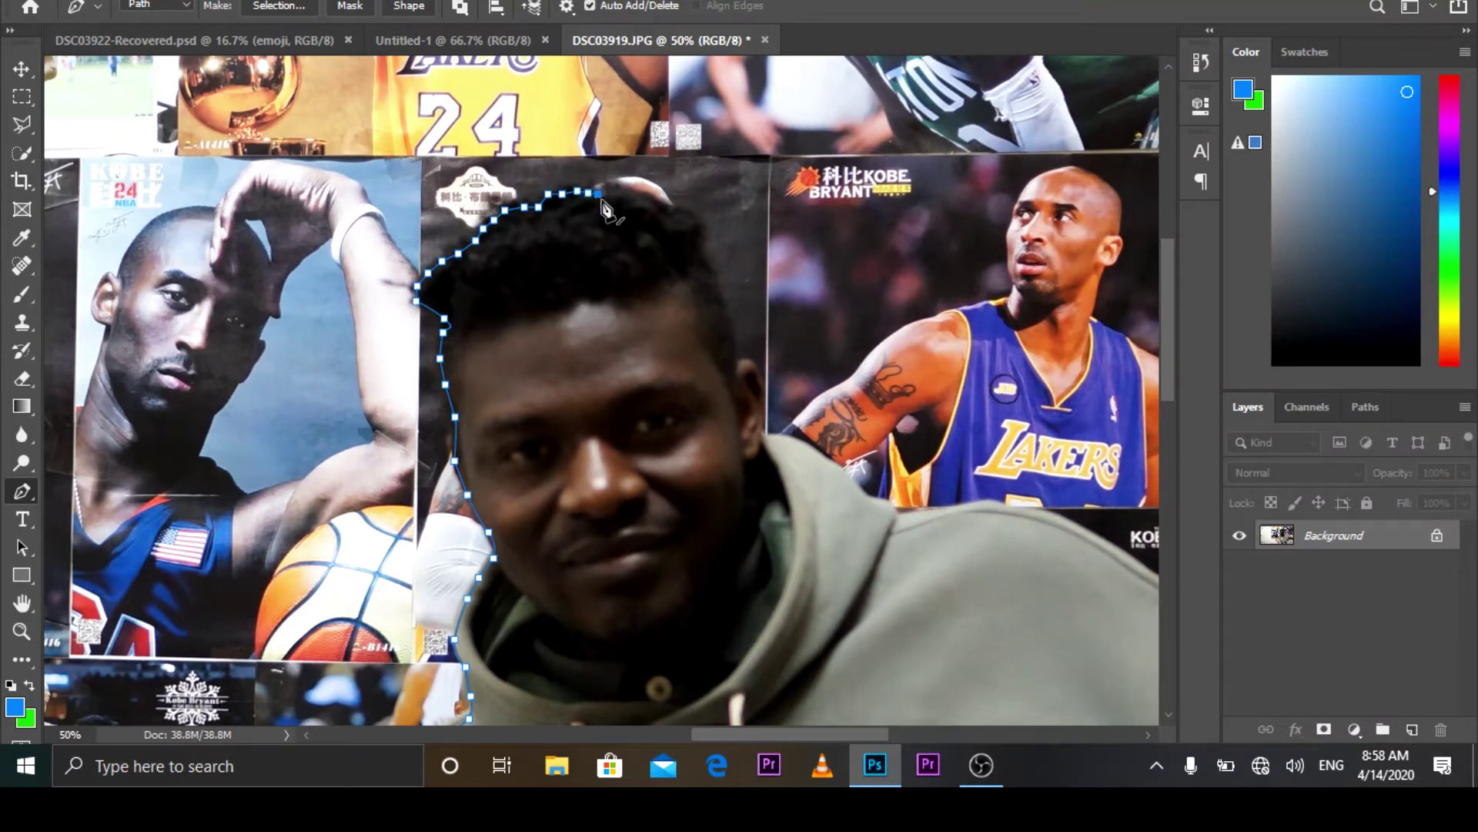
pyautogui.click(607, 196)
# Step: Trace the path down the right side of the hair along the hairline
pyautogui.click(618, 186)
pyautogui.click(652, 198)
pyautogui.click(670, 209)
pyautogui.click(690, 215)
pyautogui.click(702, 231)
pyautogui.click(703, 254)
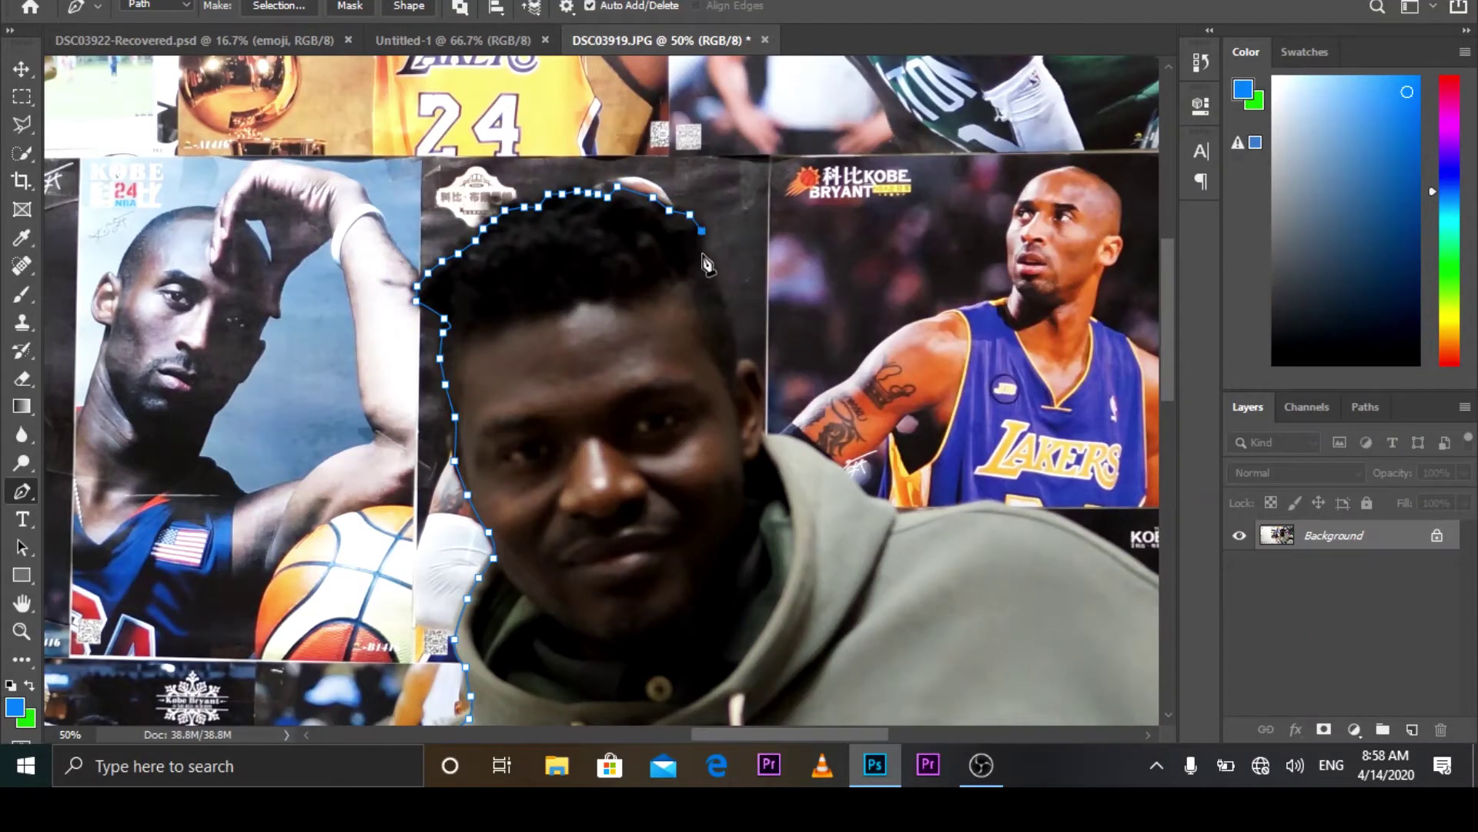
pyautogui.click(709, 271)
pyautogui.click(722, 300)
pyautogui.click(732, 323)
# Step: Continue the path down the hair edge past the neck onto the shoulder
pyautogui.click(734, 346)
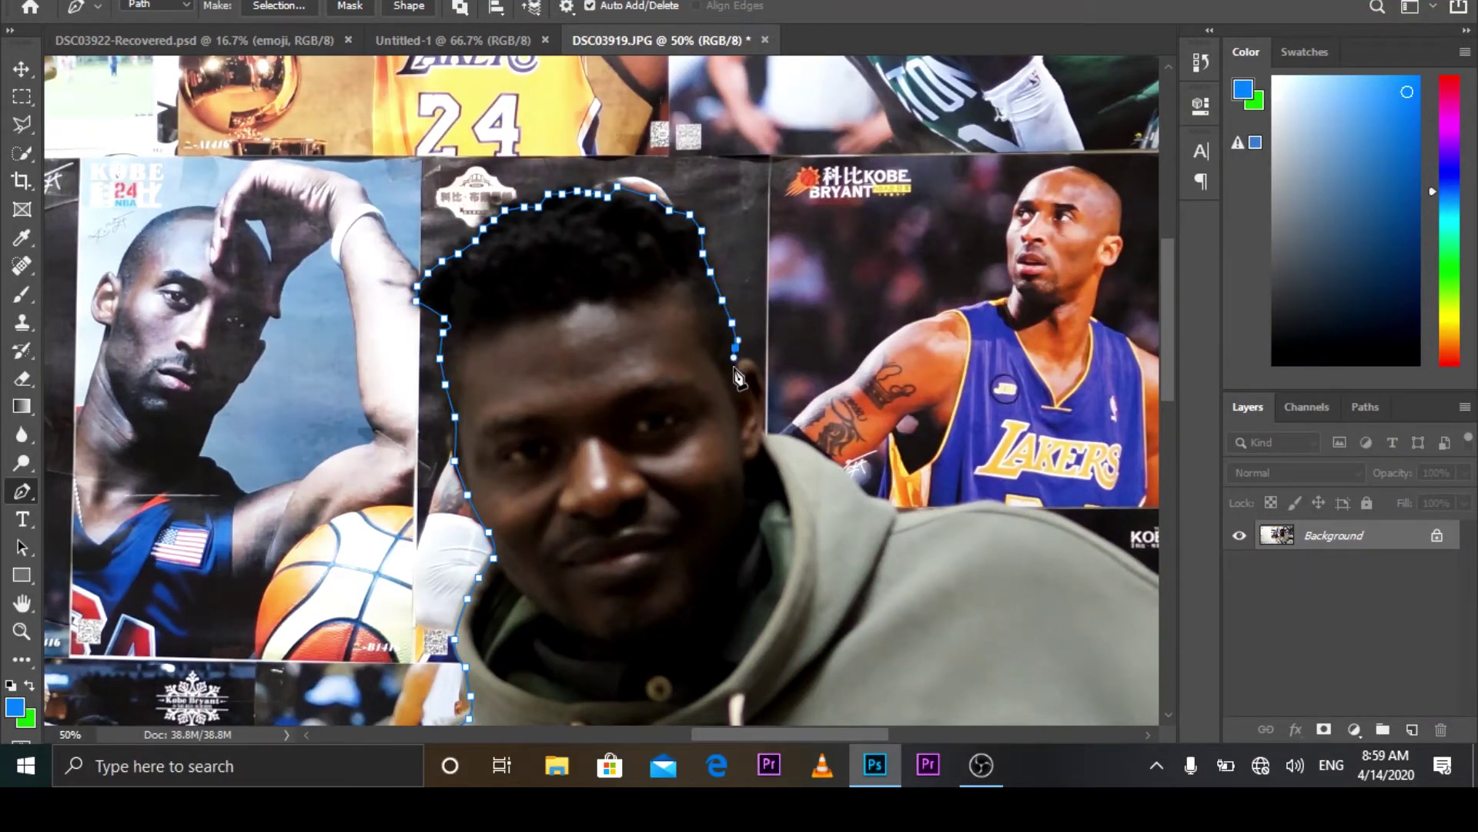
pyautogui.click(737, 366)
pyautogui.click(744, 359)
pyautogui.click(765, 384)
pyautogui.click(765, 397)
pyautogui.click(765, 412)
pyautogui.click(764, 425)
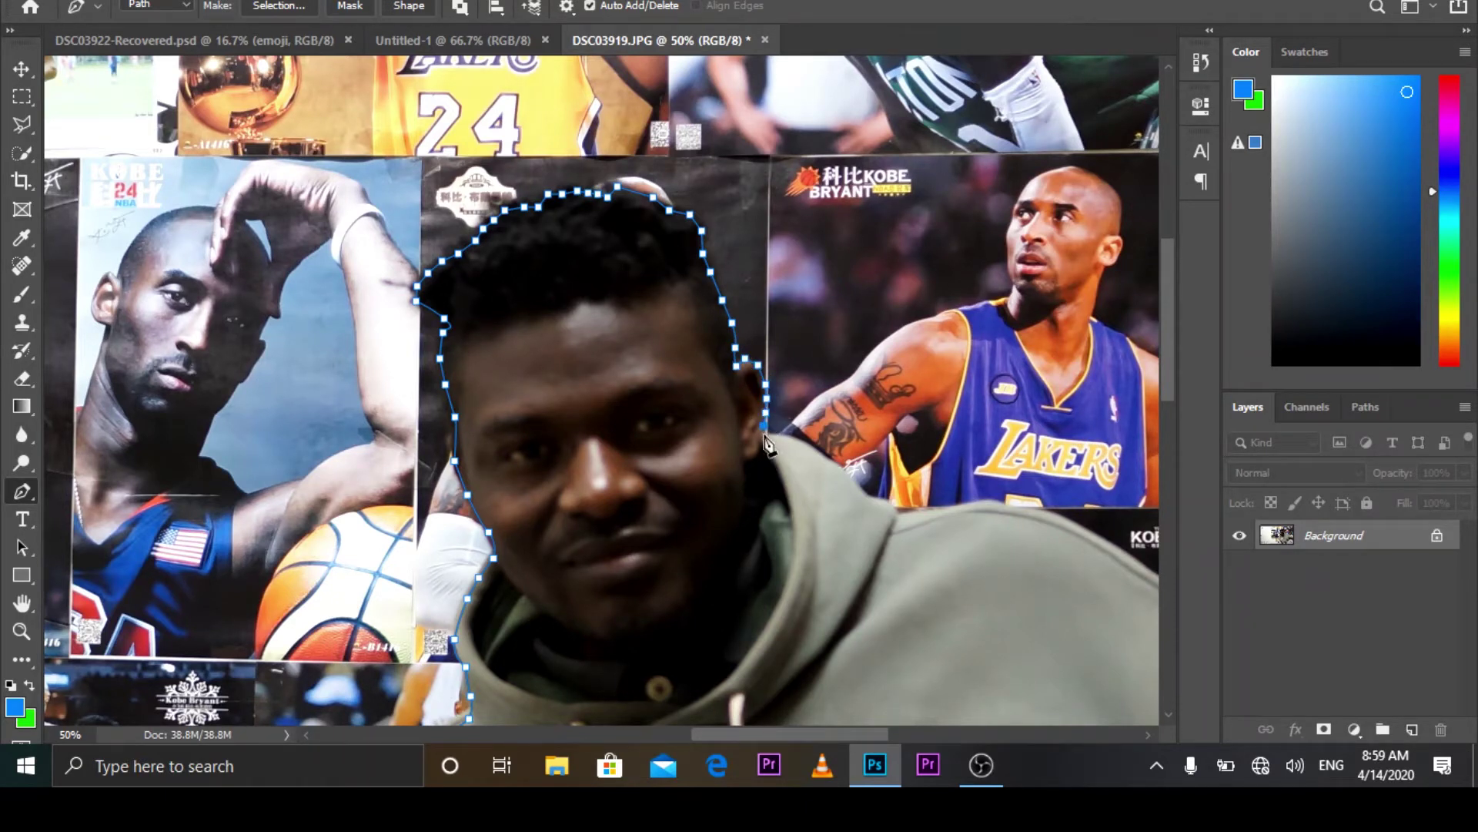
pyautogui.click(779, 435)
pyautogui.click(791, 437)
pyautogui.click(804, 440)
pyautogui.click(817, 451)
# Step: Run the path across the shoulder and along the hoodie out to the right
pyautogui.click(831, 462)
pyautogui.click(843, 471)
pyautogui.click(870, 496)
pyautogui.click(881, 500)
pyautogui.click(889, 505)
pyautogui.click(896, 514)
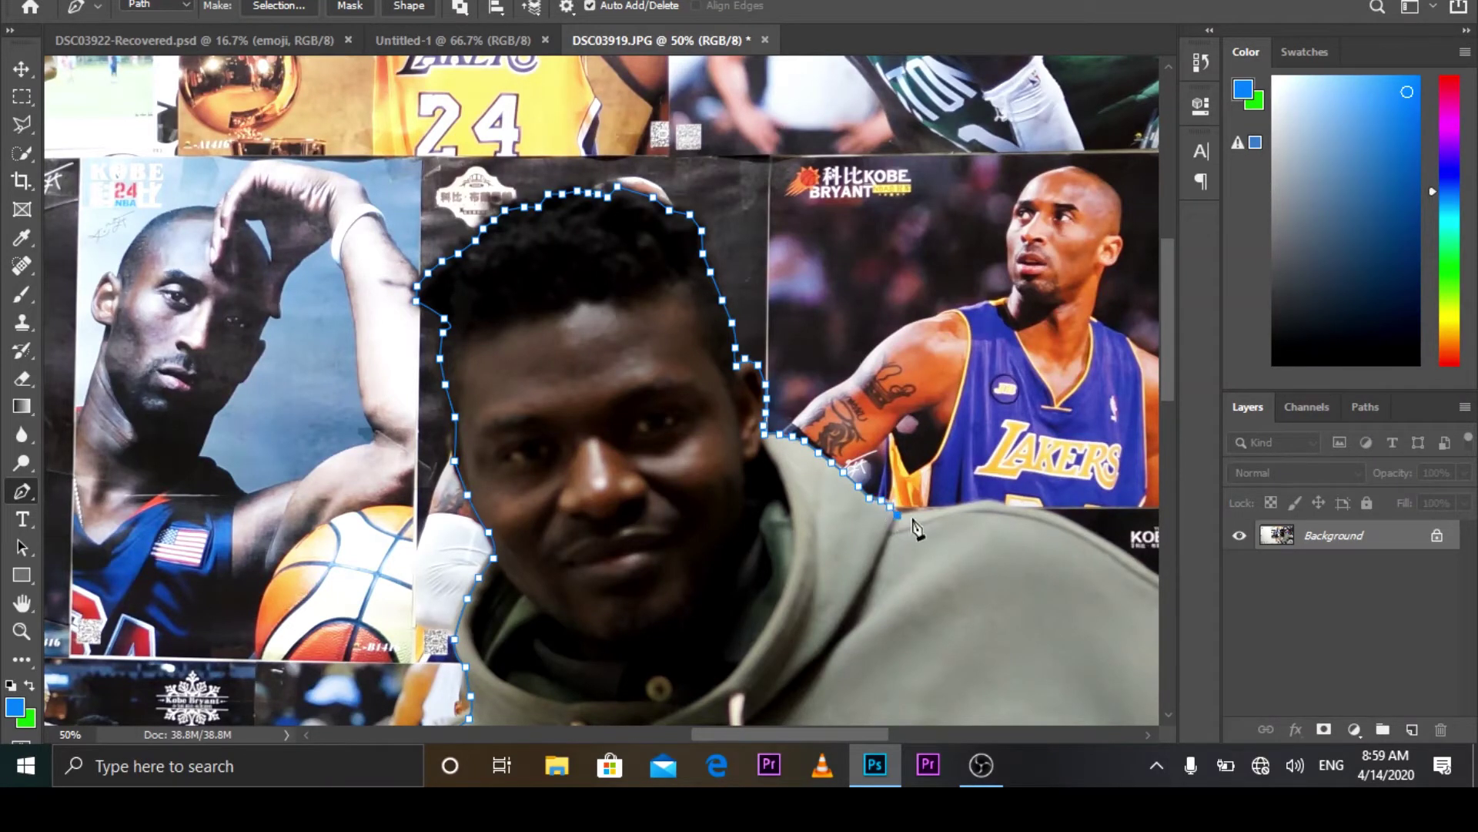
pyautogui.click(919, 513)
pyautogui.click(950, 508)
pyautogui.click(983, 505)
pyautogui.click(1030, 508)
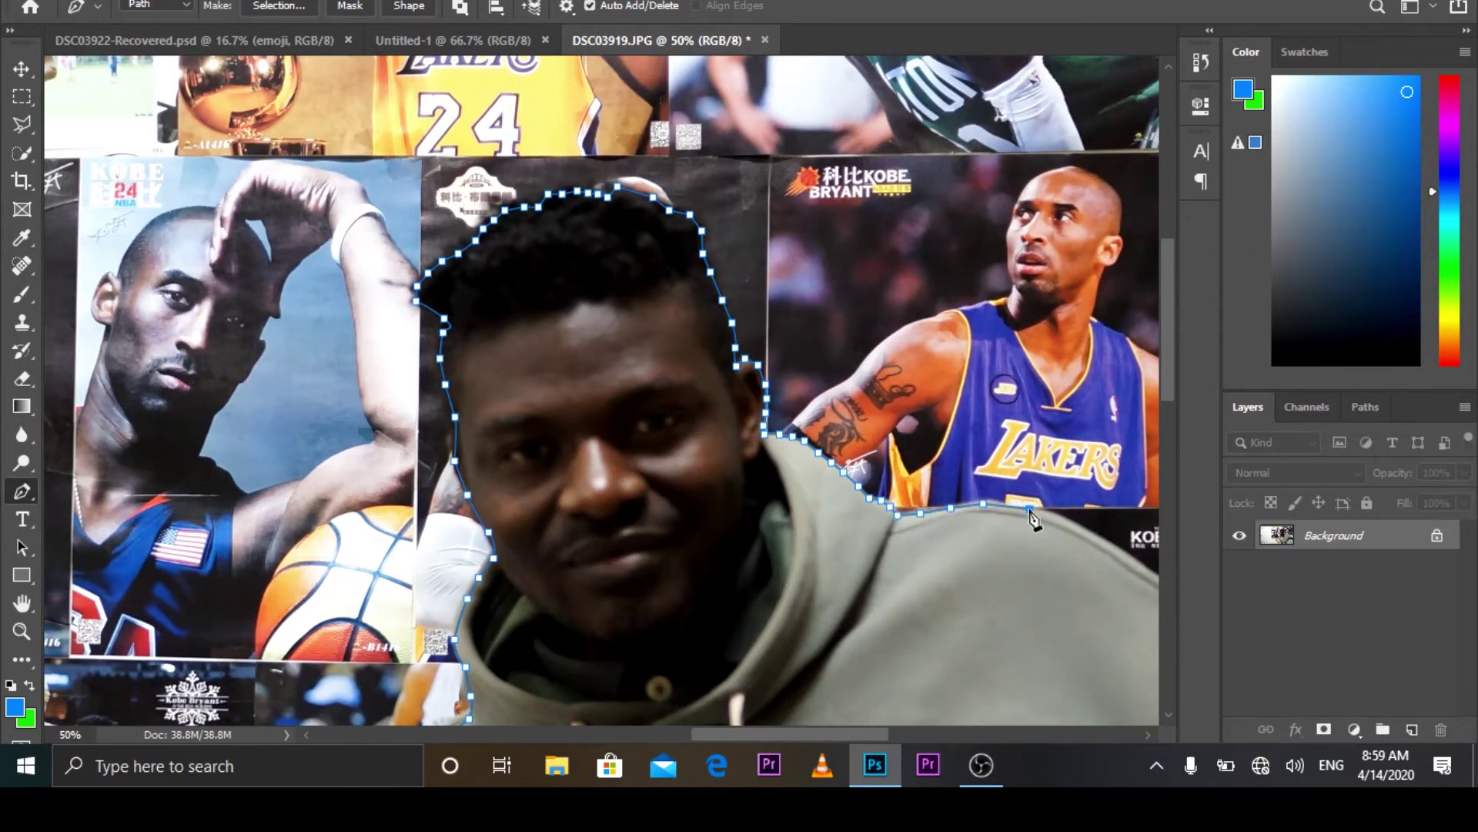
pyautogui.click(1074, 524)
pyautogui.click(1112, 546)
pyautogui.click(1138, 562)
# Step: Place Pen anchors along the shoulder edge and down the outstretched arm
pyautogui.scroll(-5, 1167, 382)
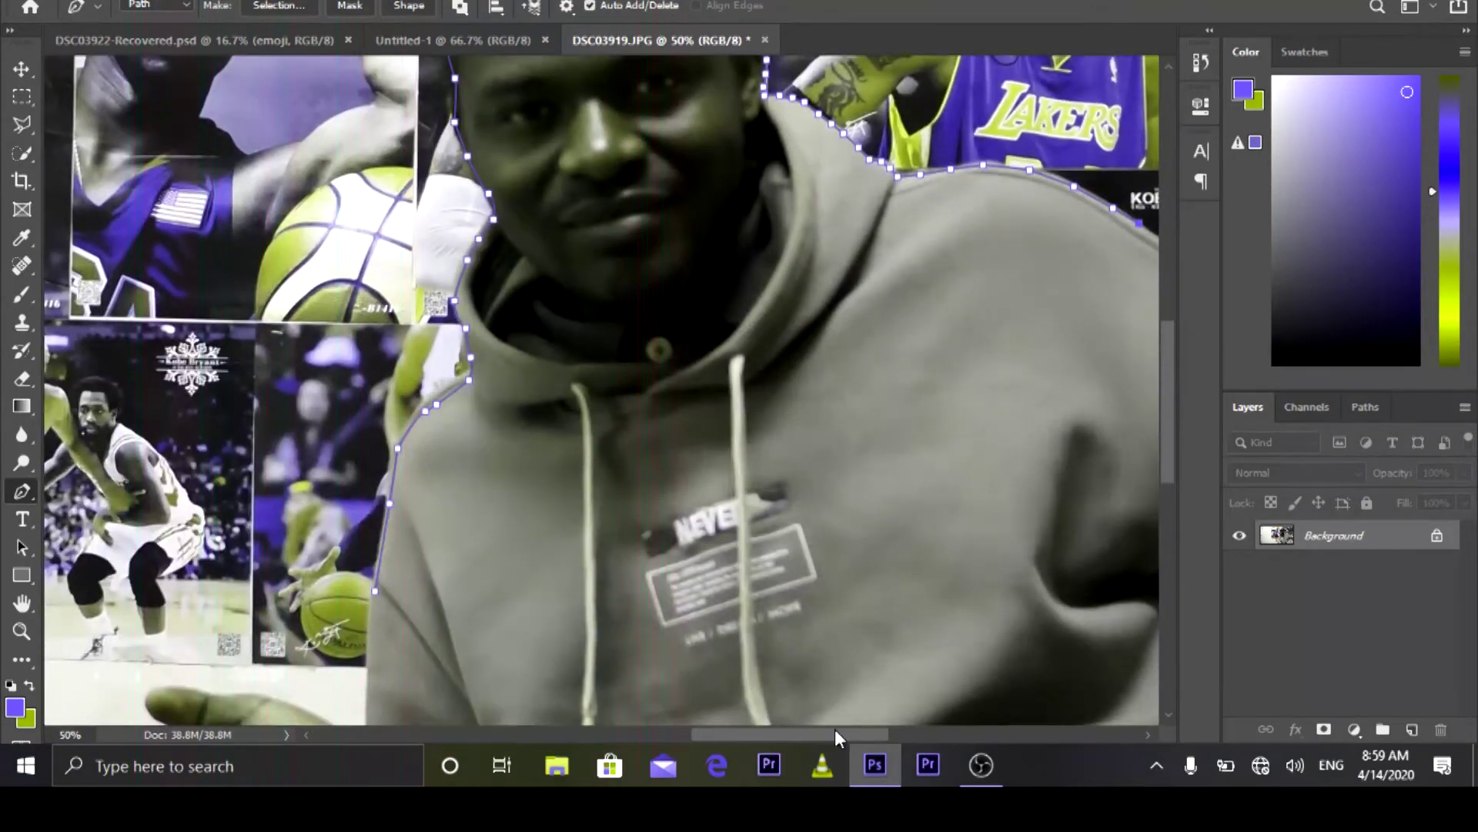
pyautogui.moveTo(835, 728); pyautogui.dragTo(908, 728)
pyautogui.click(777, 256)
pyautogui.click(783, 270)
pyautogui.click(818, 301)
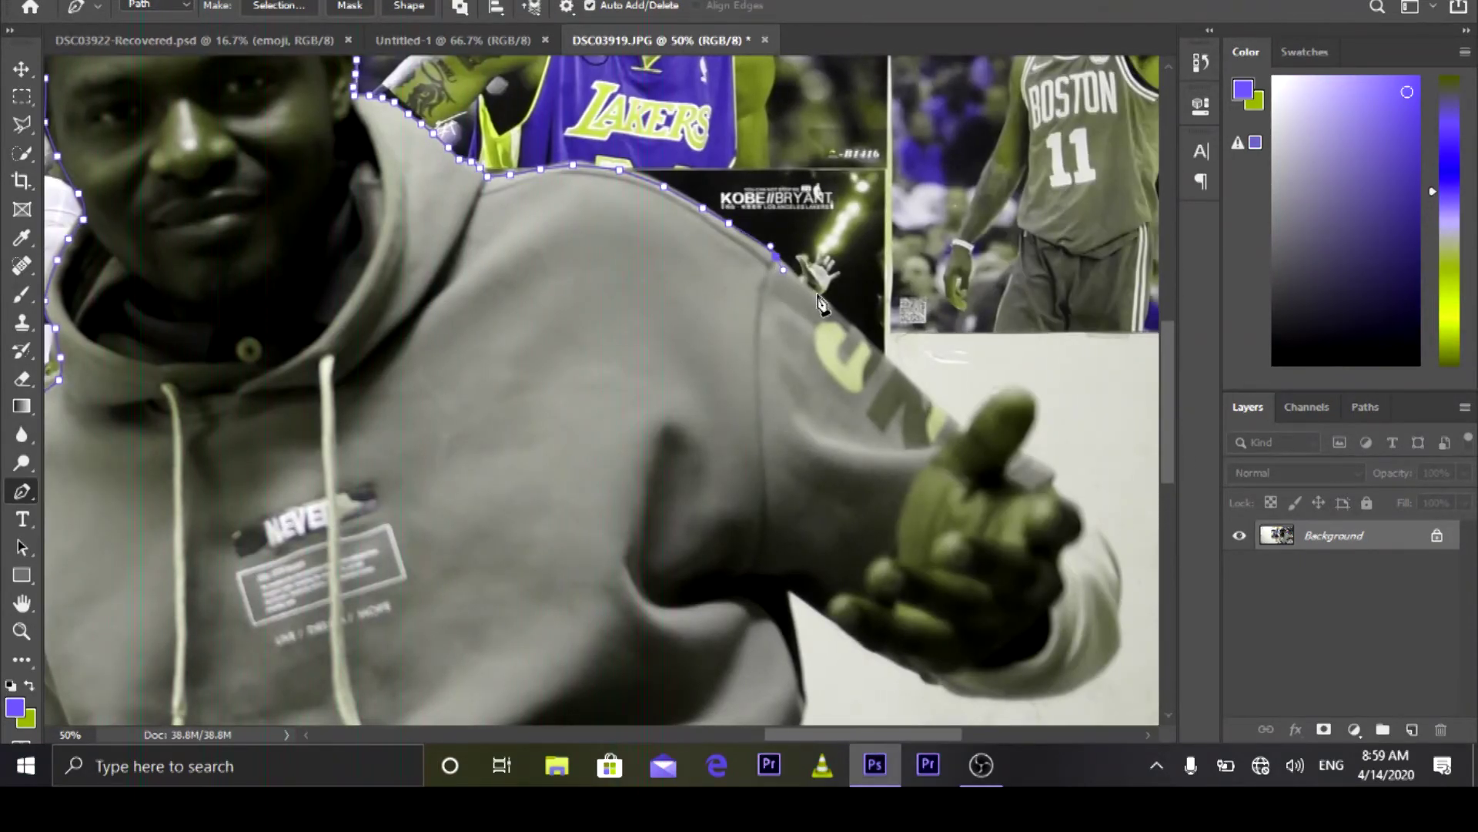
pyautogui.click(845, 322)
pyautogui.click(869, 343)
pyautogui.click(906, 377)
pyautogui.click(927, 400)
pyautogui.click(956, 423)
pyautogui.click(967, 431)
pyautogui.click(978, 419)
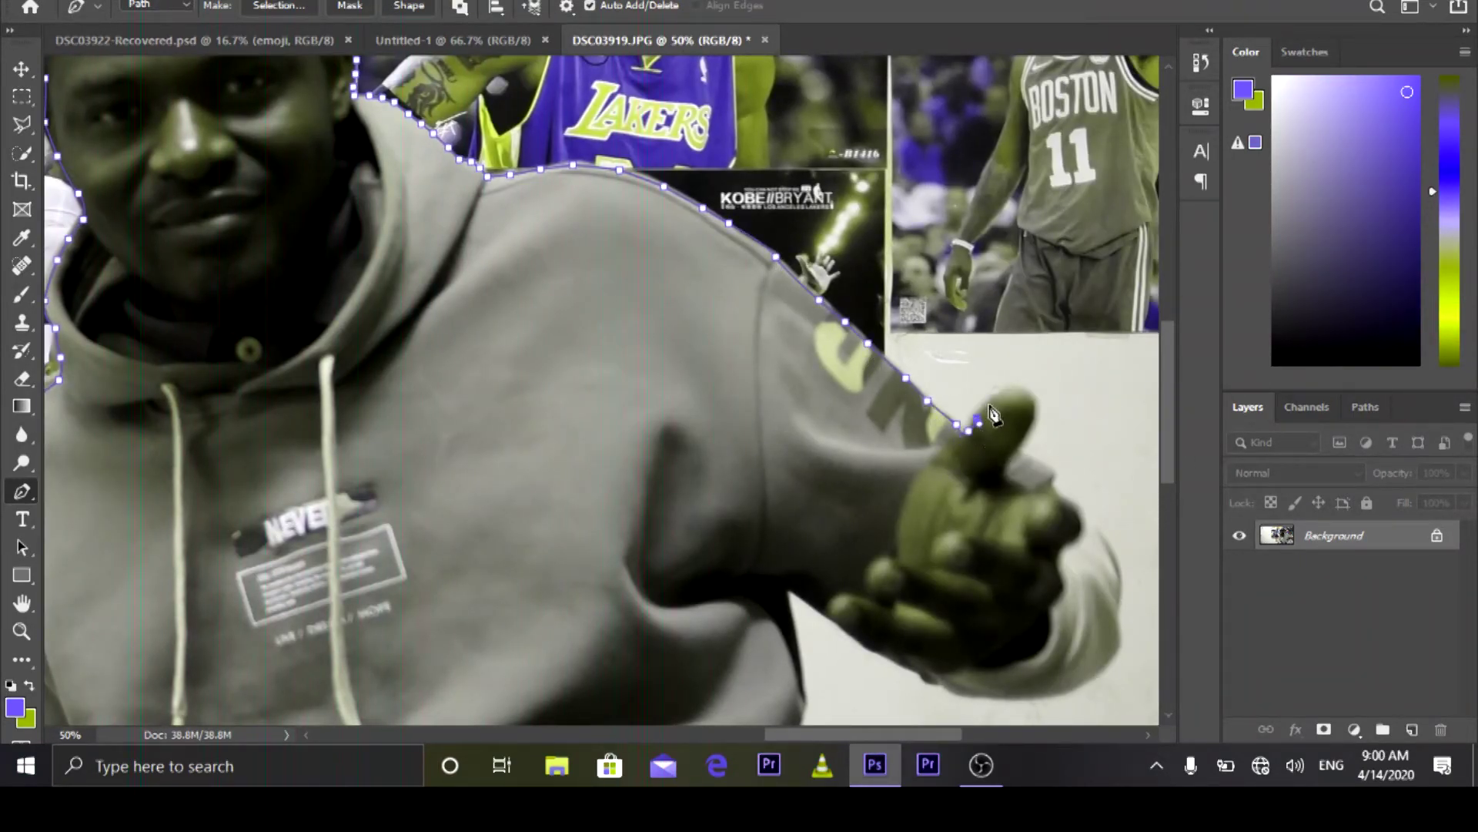
# Step: Outline around the pointing fingertip and down the finger along the hand edge
pyautogui.click(990, 404)
pyautogui.click(1002, 392)
pyautogui.click(1023, 392)
pyautogui.click(1027, 397)
pyautogui.click(1034, 409)
pyautogui.click(1031, 419)
pyautogui.click(1023, 438)
pyautogui.click(1014, 451)
pyautogui.click(1047, 470)
pyautogui.click(1044, 485)
pyautogui.click(1071, 504)
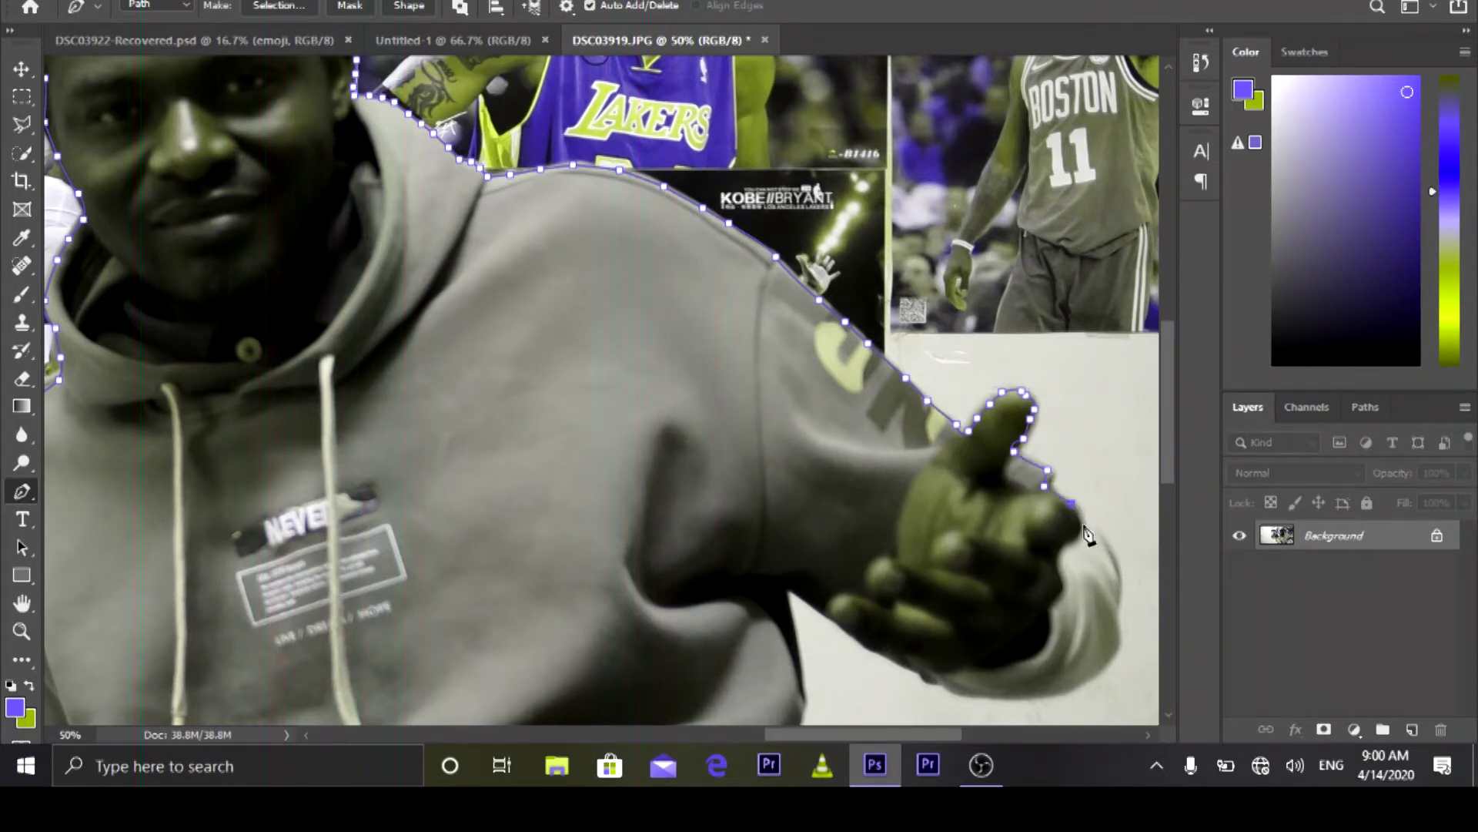
pyautogui.click(1098, 532)
pyautogui.click(1109, 550)
# Step: Trace around the bottom of the hand and back toward the armpit
pyautogui.click(1120, 614)
pyautogui.click(1109, 662)
pyautogui.click(1090, 680)
pyautogui.click(1023, 697)
pyautogui.click(995, 694)
pyautogui.click(970, 695)
pyautogui.click(942, 683)
pyautogui.click(926, 677)
pyautogui.click(898, 662)
pyautogui.click(864, 642)
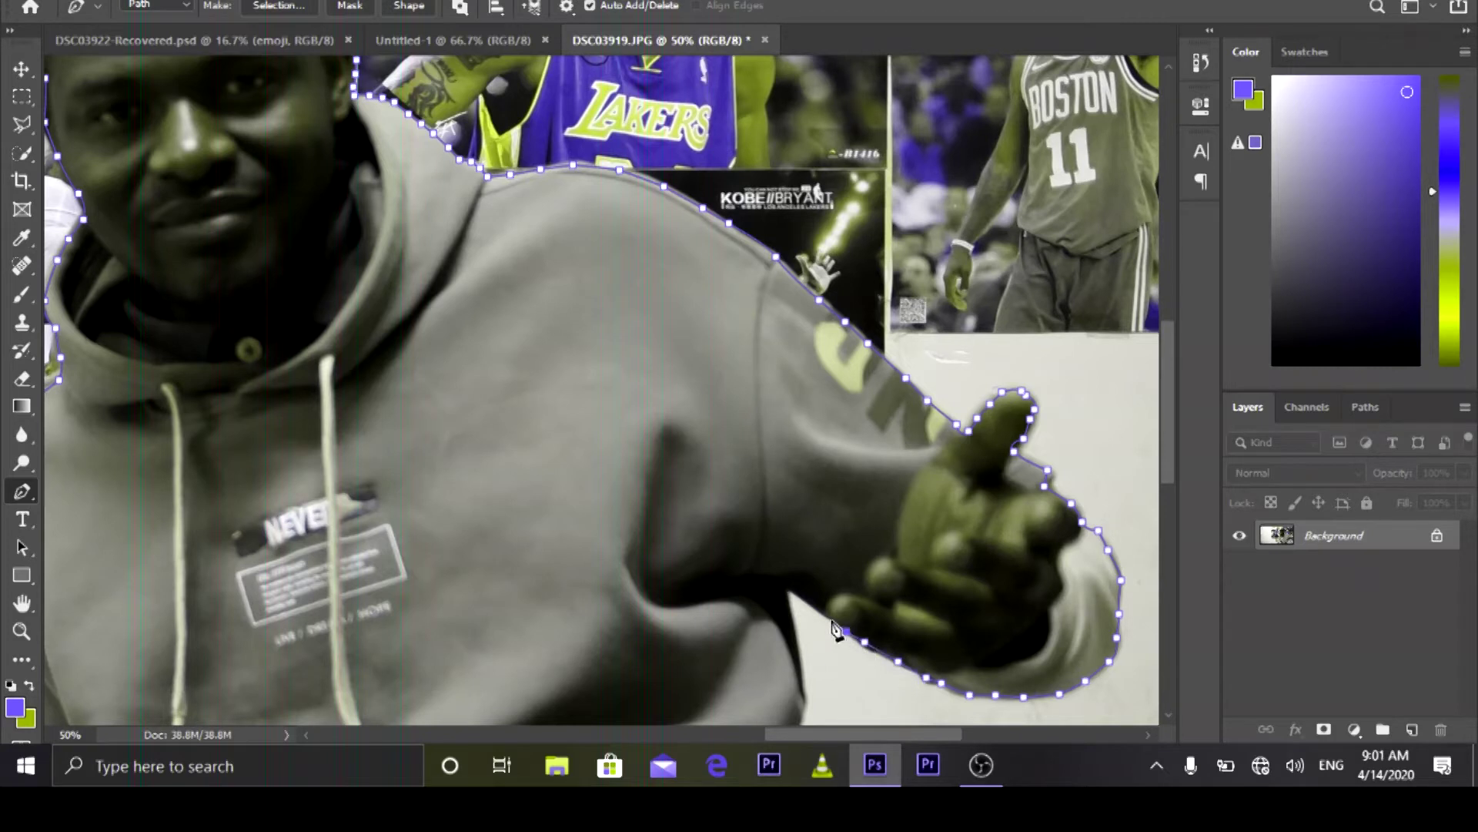
pyautogui.click(831, 604)
# Step: Trace around the dark gap under the arm and down the edge below it
pyautogui.click(821, 580)
pyautogui.click(797, 572)
pyautogui.click(774, 573)
pyautogui.click(744, 575)
pyautogui.click(745, 597)
pyautogui.click(766, 614)
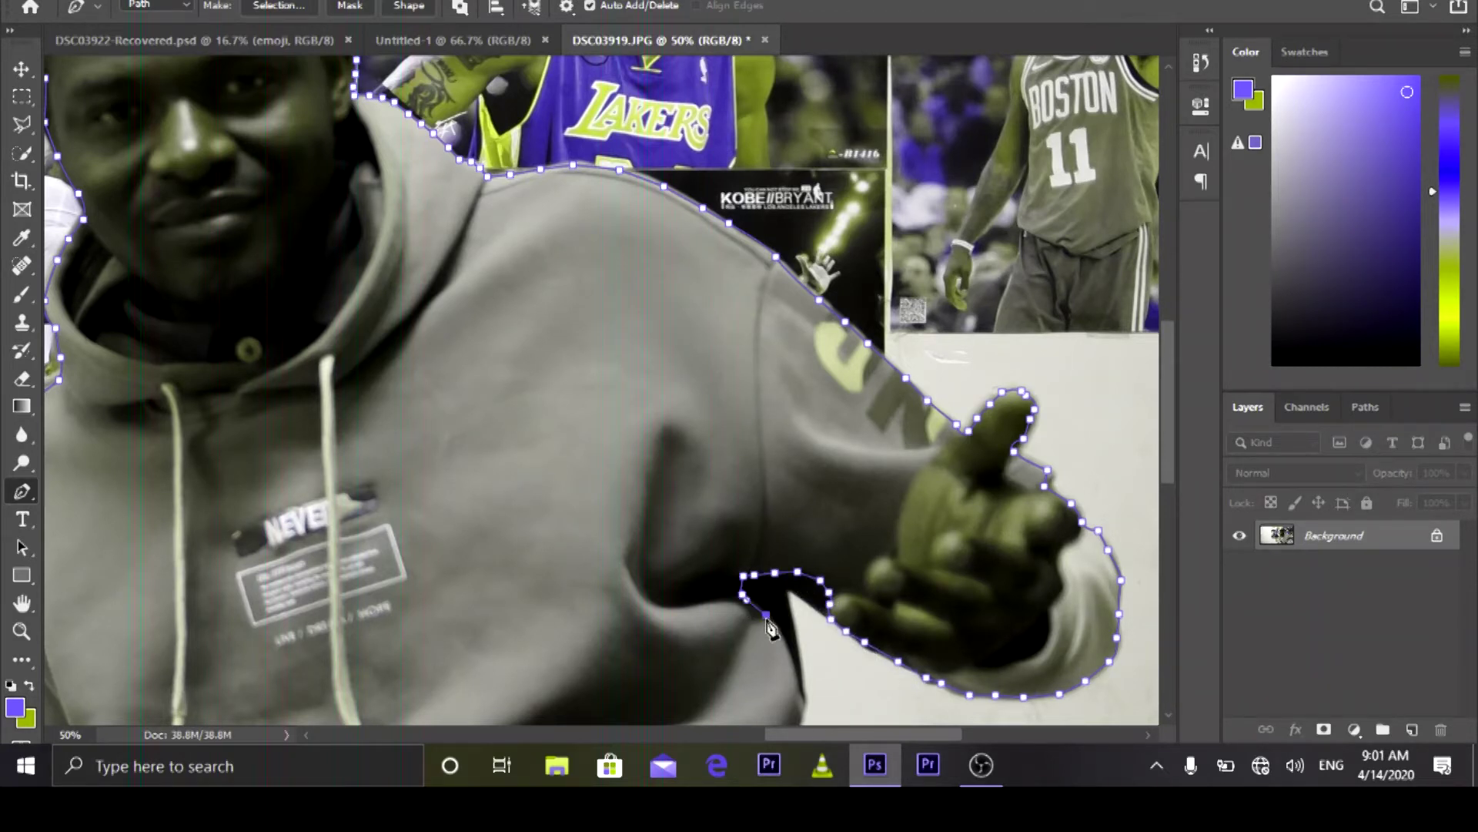
pyautogui.click(780, 634)
pyautogui.click(790, 655)
pyautogui.click(796, 686)
pyautogui.click(801, 705)
# Step: Continue the outline further down the arm edge
pyautogui.scroll(-5, 1057, 447)
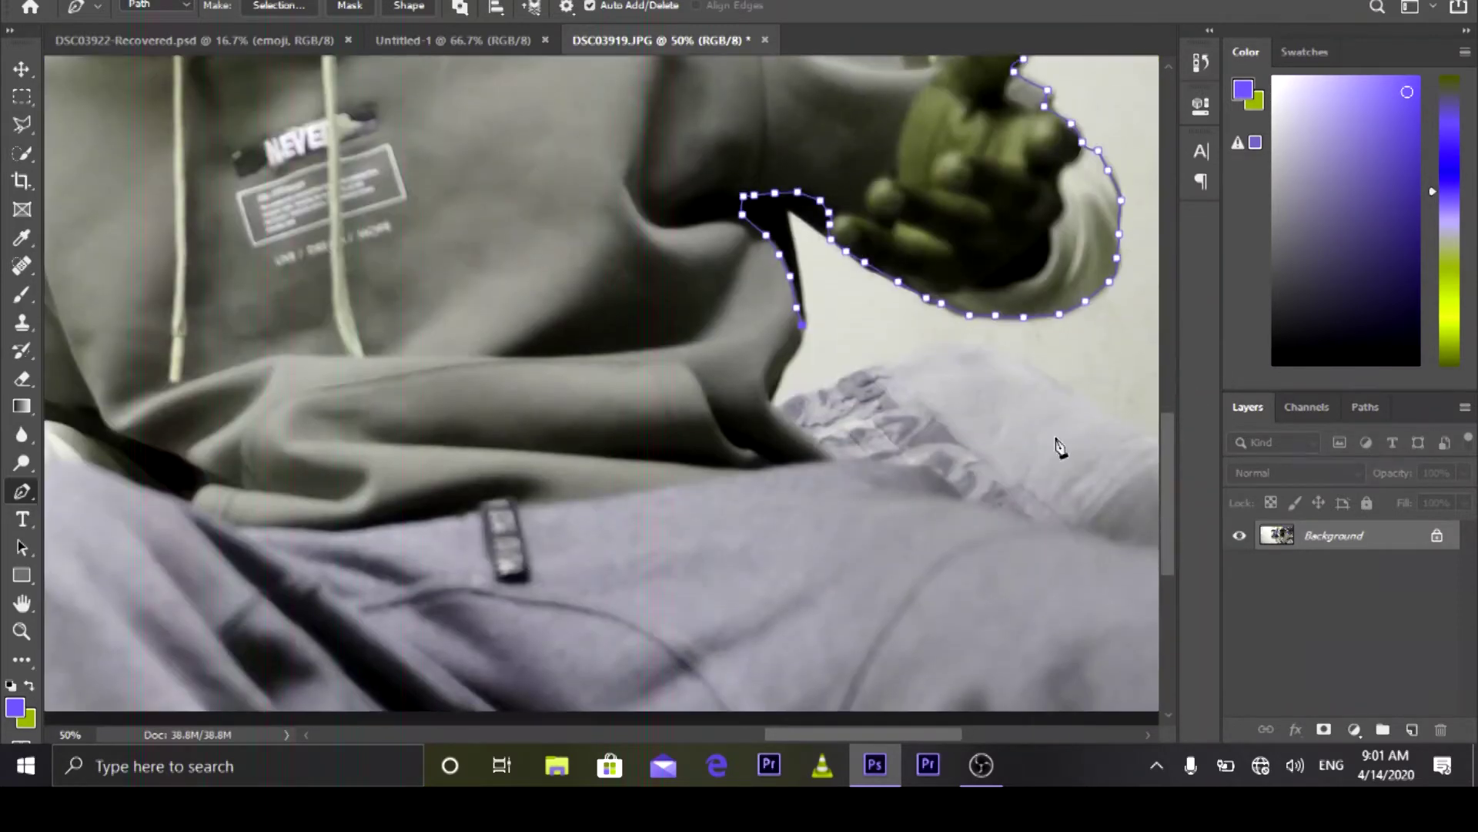
pyautogui.click(783, 362)
pyautogui.click(768, 397)
pyautogui.click(772, 415)
pyautogui.click(802, 440)
pyautogui.click(826, 458)
pyautogui.click(850, 465)
# Step: Trace rightward along the sleeve edge
pyautogui.click(888, 466)
pyautogui.click(915, 470)
pyautogui.click(933, 474)
pyautogui.click(952, 490)
pyautogui.click(969, 504)
pyautogui.click(1011, 519)
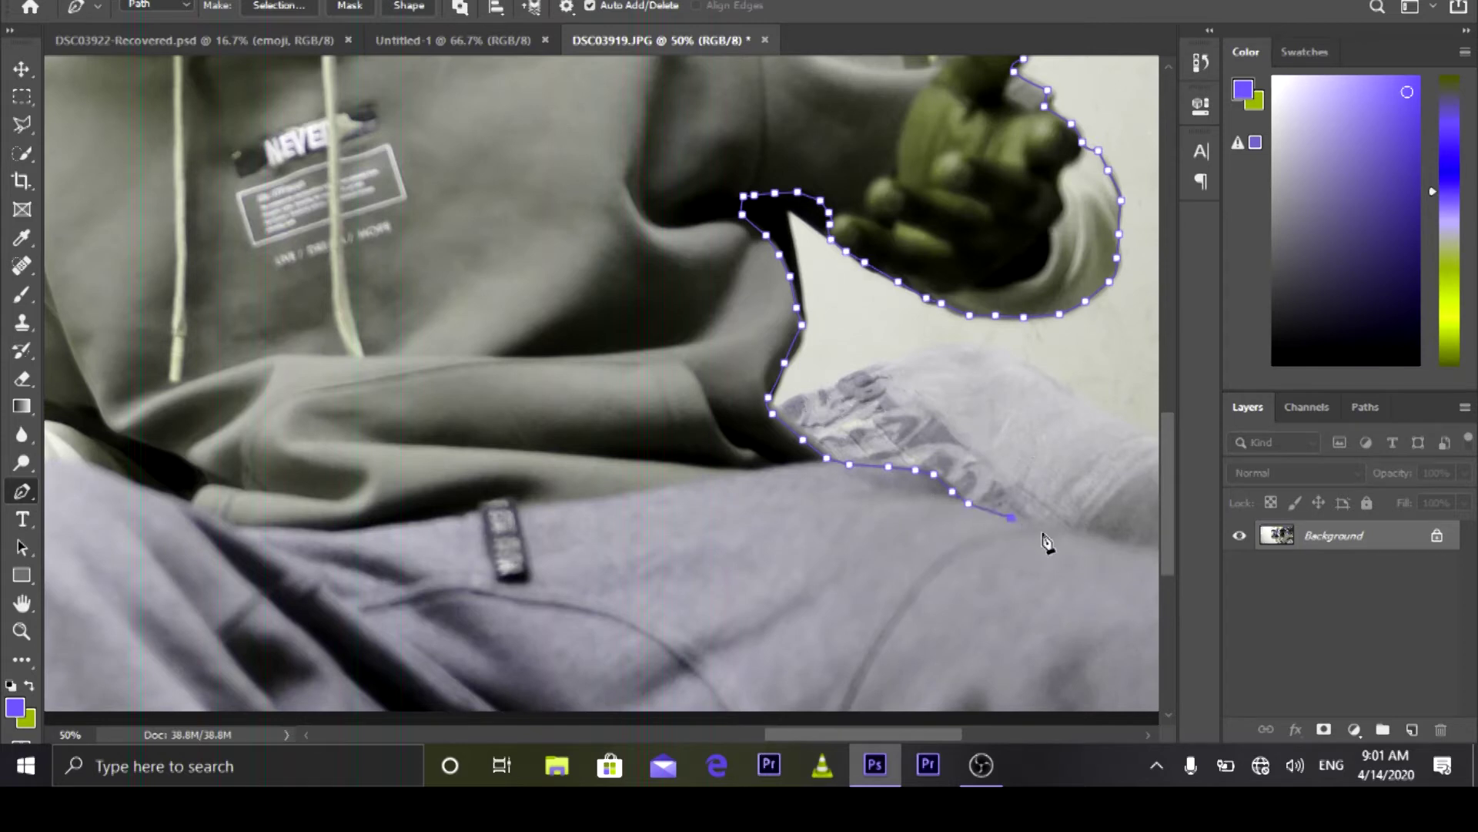
pyautogui.click(1047, 528)
pyautogui.click(1090, 539)
# Step: Place anchors at the image's right edge, bottom-right corner and along the bottom edge
pyautogui.hscroll(5, 1086, 608)
pyautogui.click(827, 552)
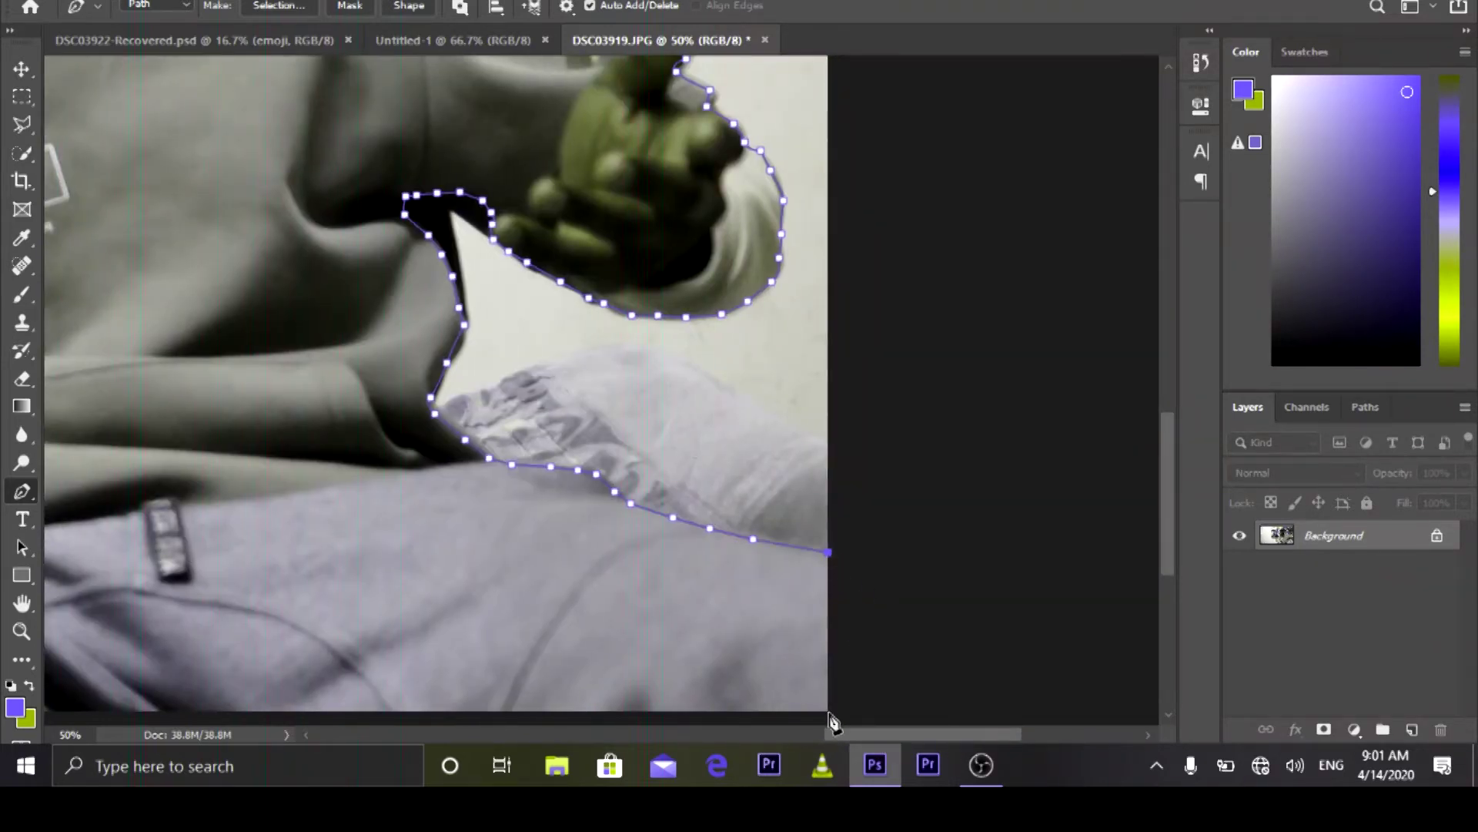
pyautogui.click(832, 719)
pyautogui.hscroll(-10, 761, 720)
pyautogui.click(609, 710)
# Step: Trace up the leg edge to the wrist, undoing two misplaced anchors
pyautogui.click(598, 682)
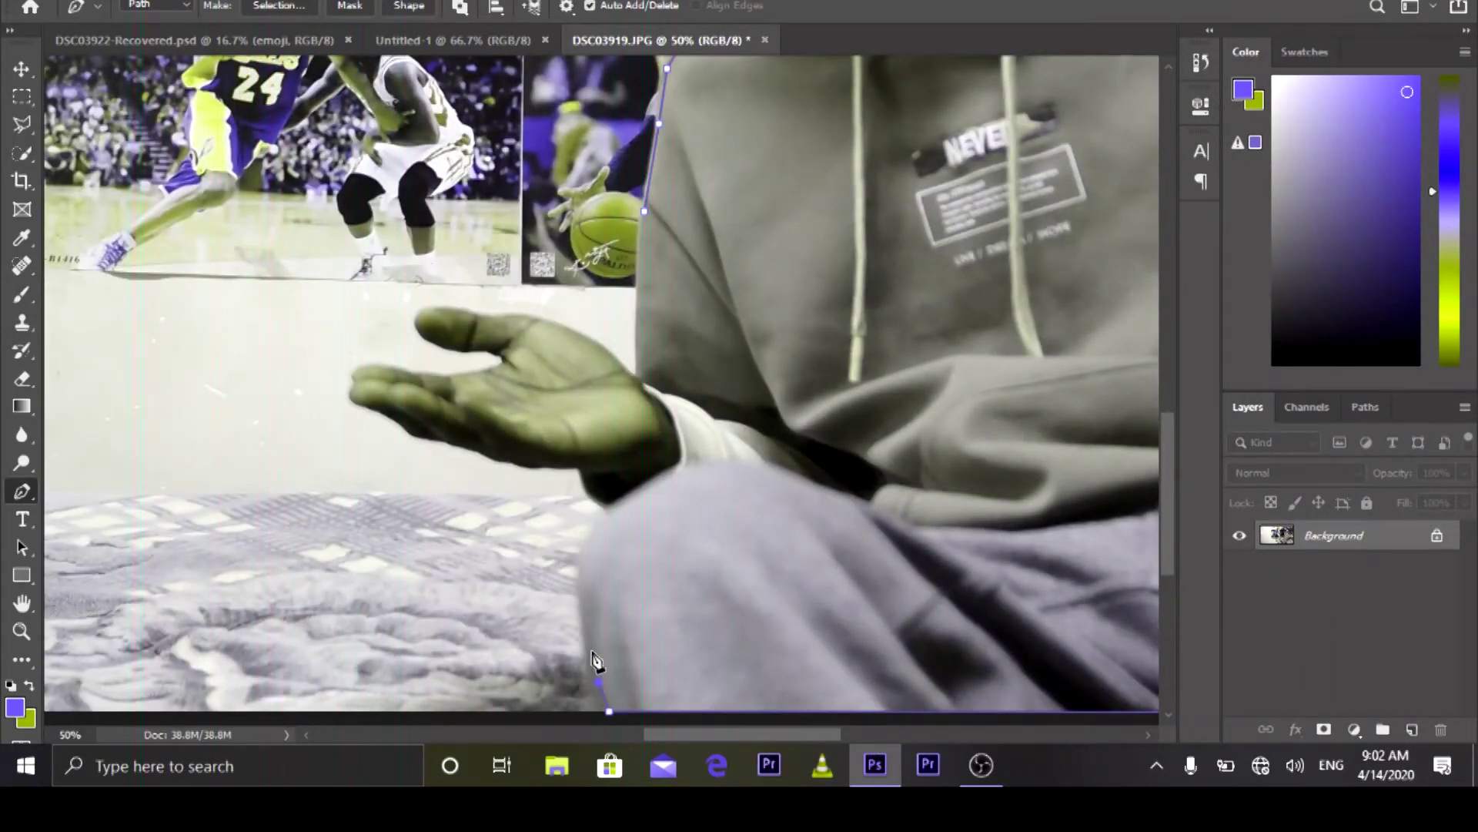
pyautogui.click(590, 649)
pyautogui.click(584, 617)
pyautogui.click(582, 586)
pyautogui.click(580, 560)
pyautogui.hotkey('ctrl', 'z')
pyautogui.click(601, 538)
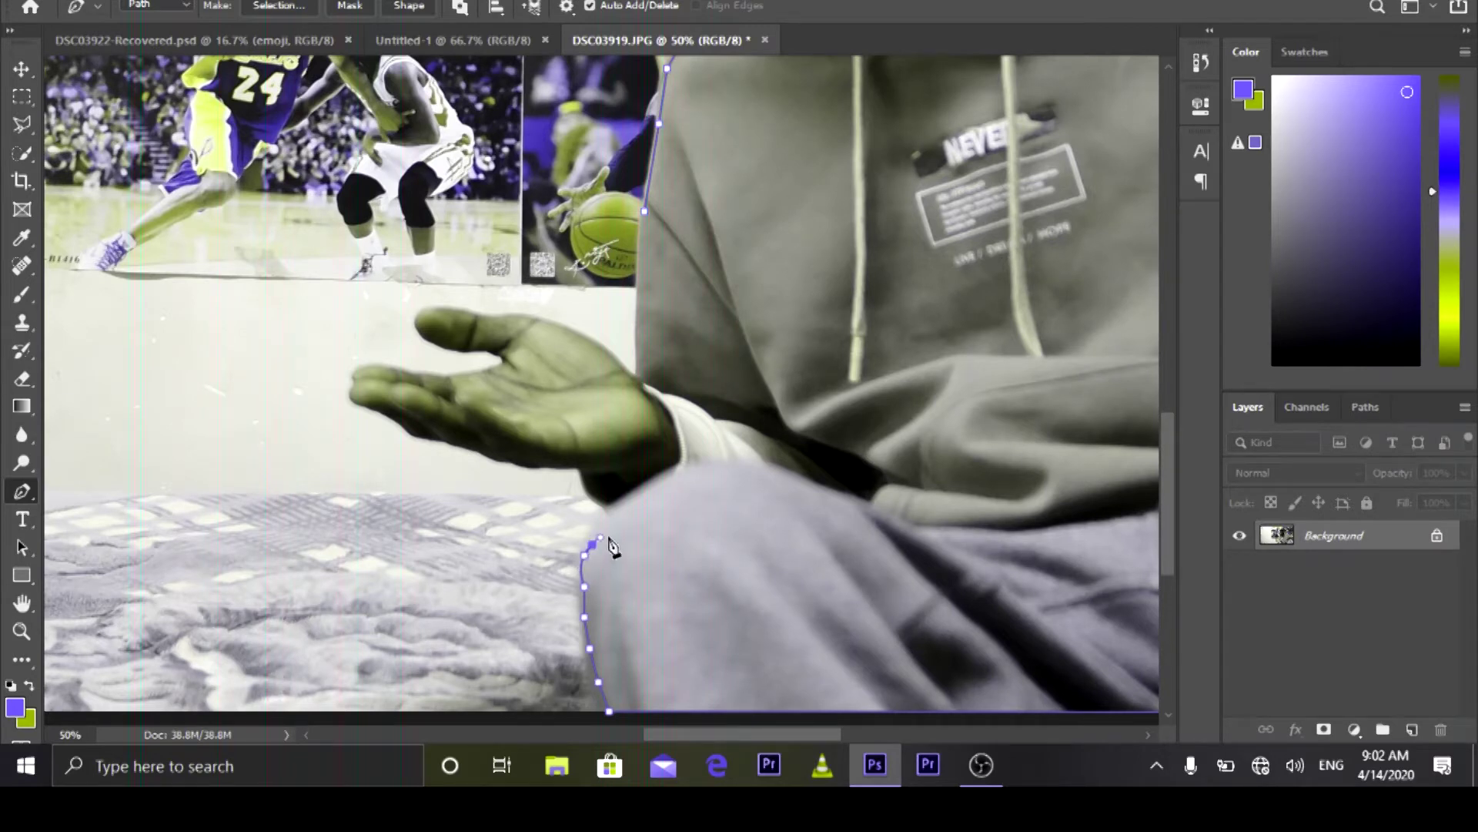
pyautogui.hotkey('ctrl', 'z')
pyautogui.click(596, 529)
# Step: Outline up the wrist and leftward along the bottom of the open hand
pyautogui.click(610, 514)
pyautogui.click(596, 501)
pyautogui.click(585, 491)
pyautogui.click(581, 476)
pyautogui.click(579, 467)
pyautogui.click(549, 467)
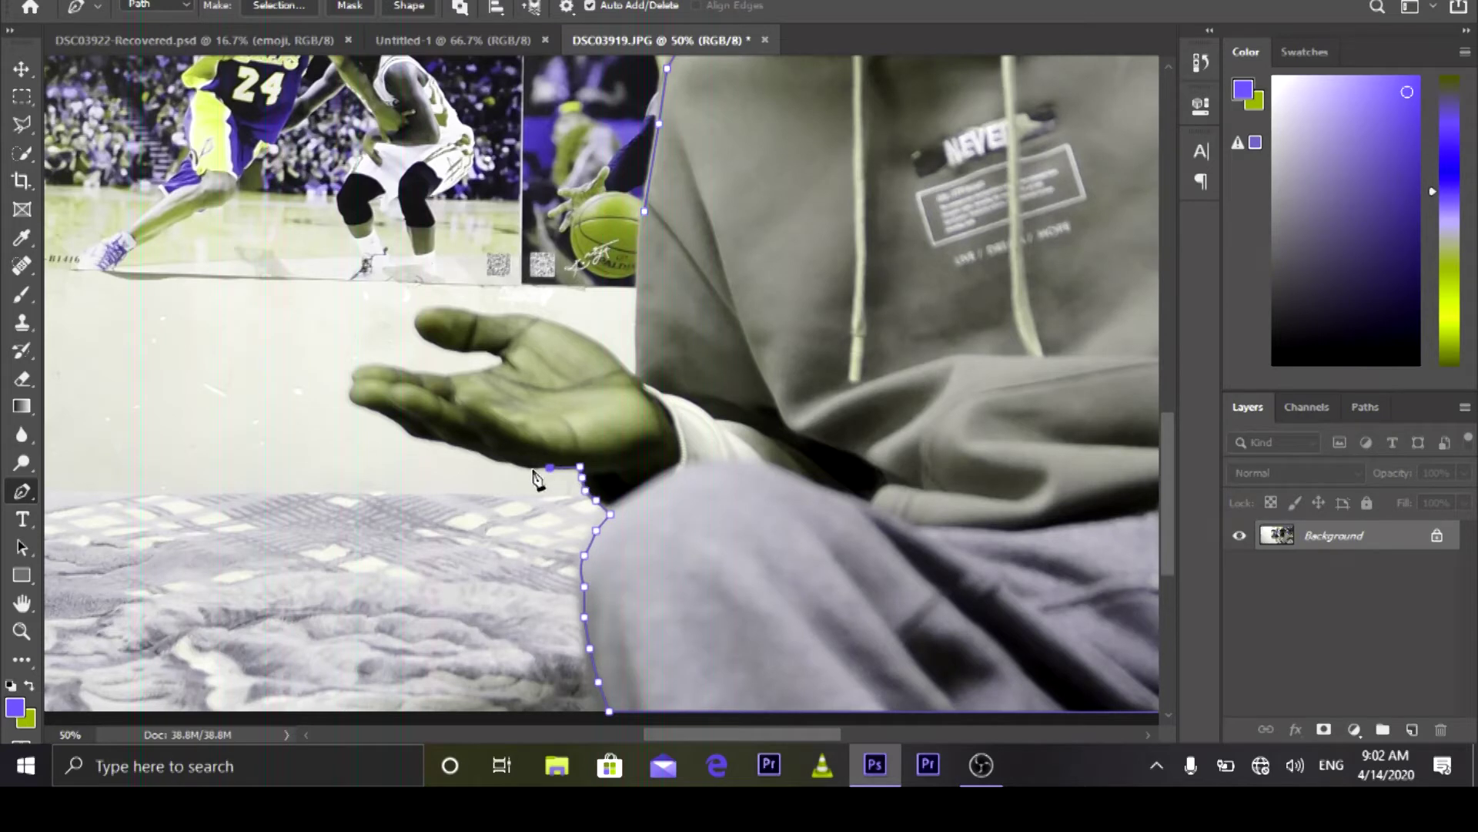
pyautogui.click(530, 467)
pyautogui.click(517, 465)
pyautogui.click(501, 461)
pyautogui.click(480, 452)
pyautogui.click(462, 446)
pyautogui.click(448, 441)
pyautogui.click(435, 439)
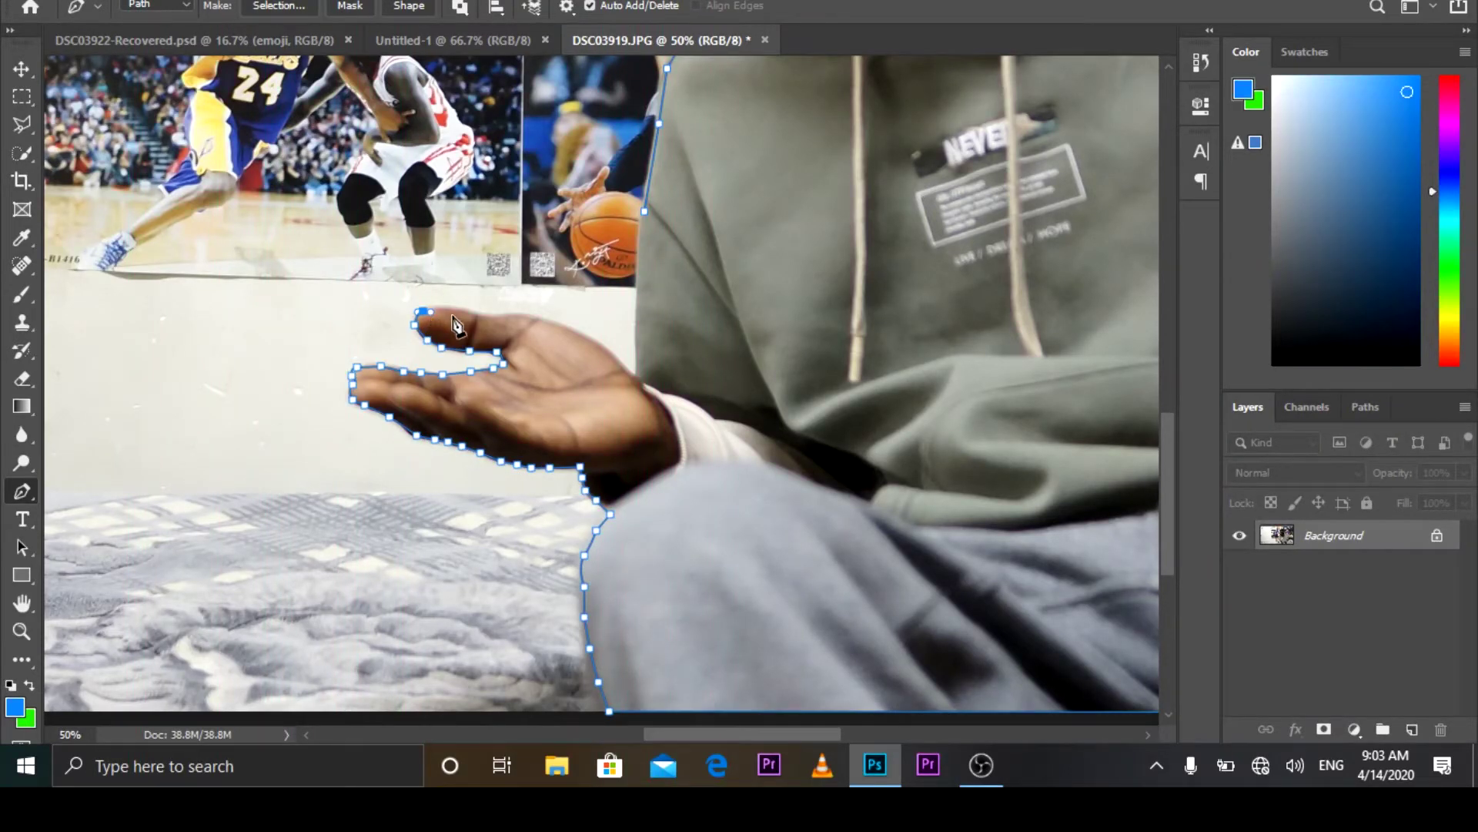
# Step: Trace along the tops of the fingers and hand back toward the wrist
pyautogui.click(447, 309)
pyautogui.click(468, 311)
pyautogui.click(479, 315)
pyautogui.click(525, 315)
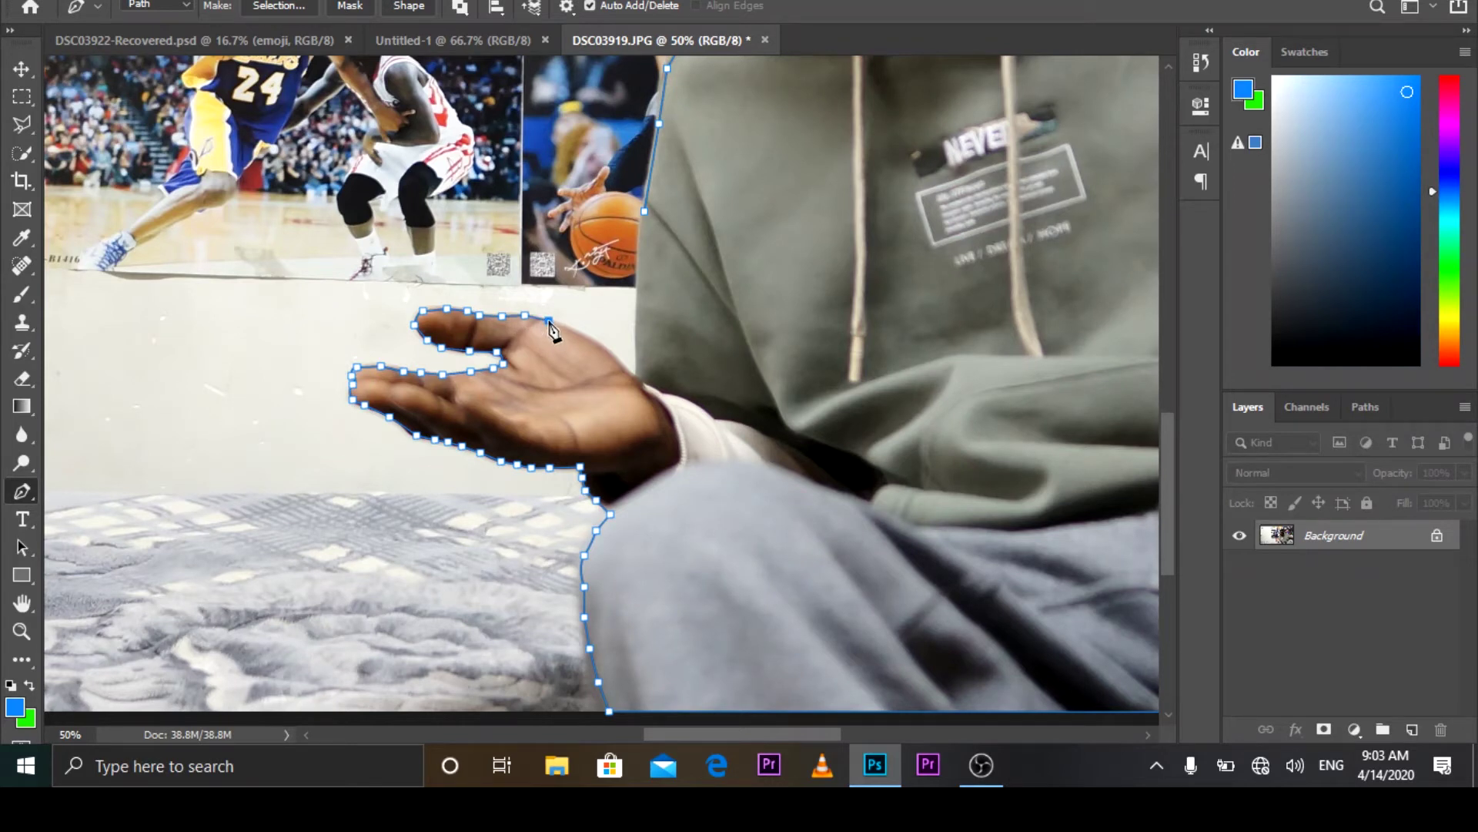
pyautogui.click(568, 327)
pyautogui.click(588, 335)
pyautogui.click(606, 350)
pyautogui.click(623, 367)
pyautogui.click(637, 377)
# Step: Trace up the body edge and close the path at its starting anchor
pyautogui.click(636, 324)
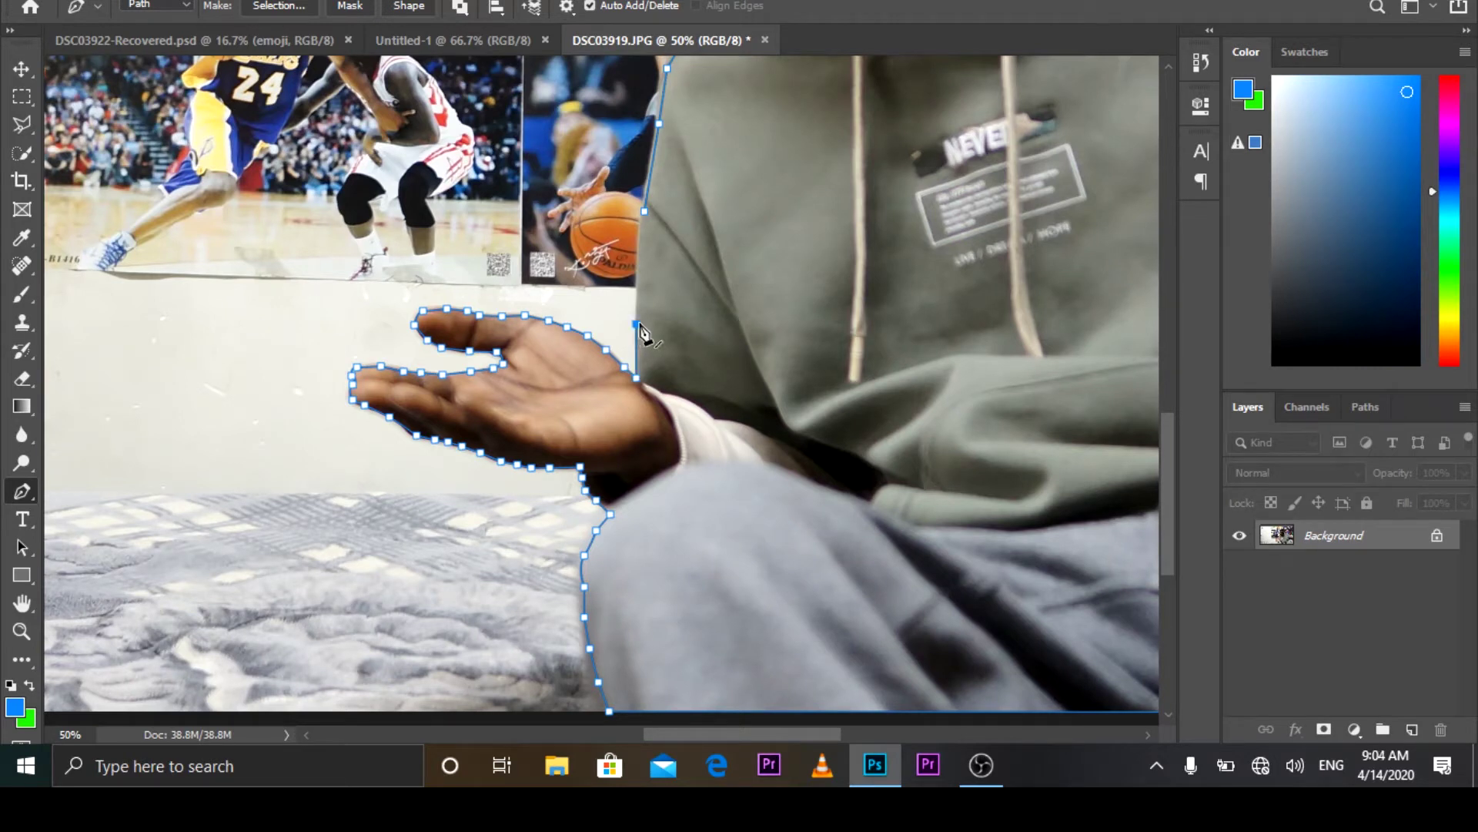
pyautogui.click(638, 257)
pyautogui.click(644, 212)
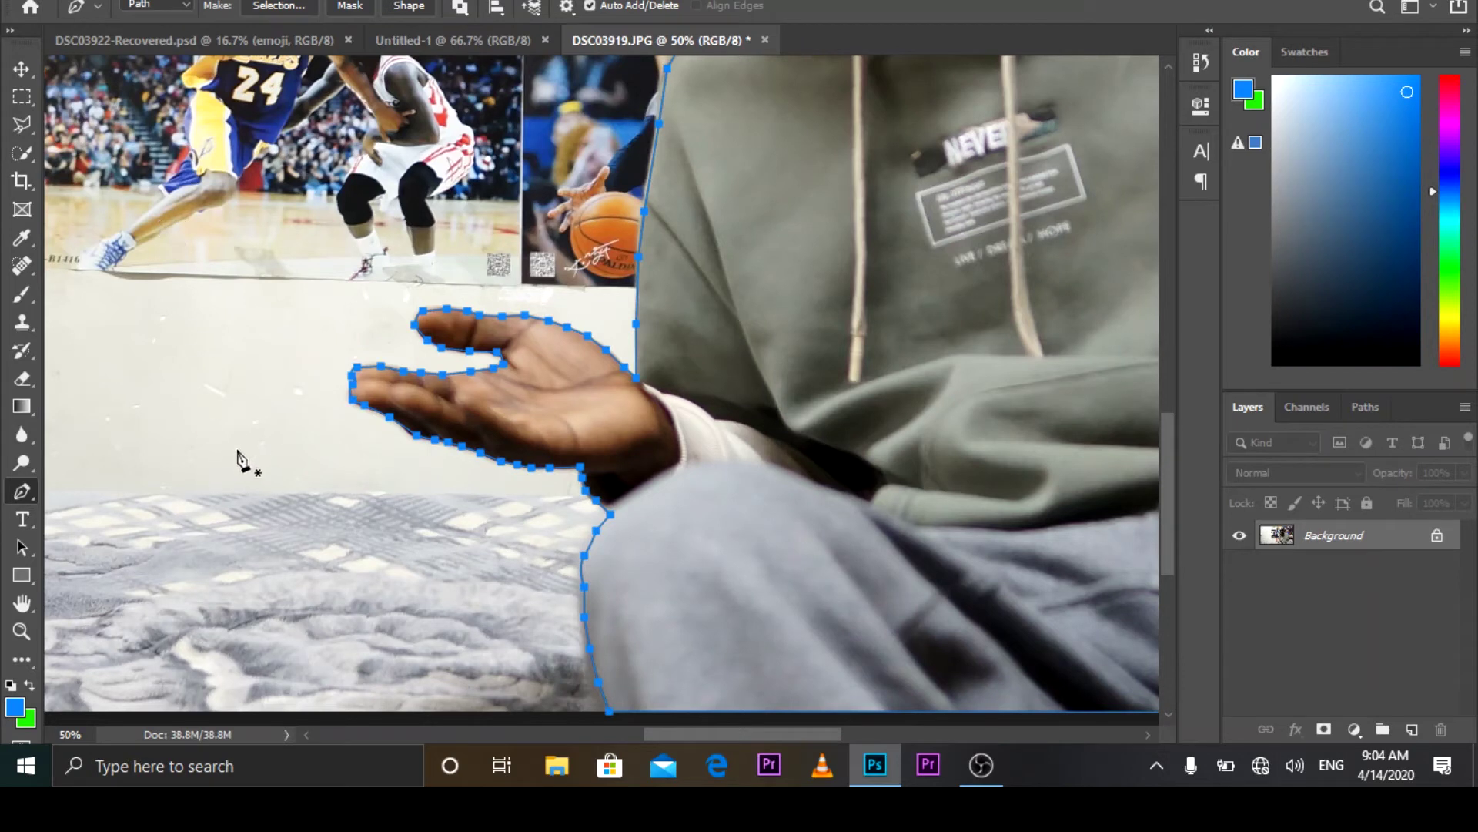
# Step: Use the Zoom tool's Fit Screen to show the entire photo and outline
pyautogui.click(21, 69)
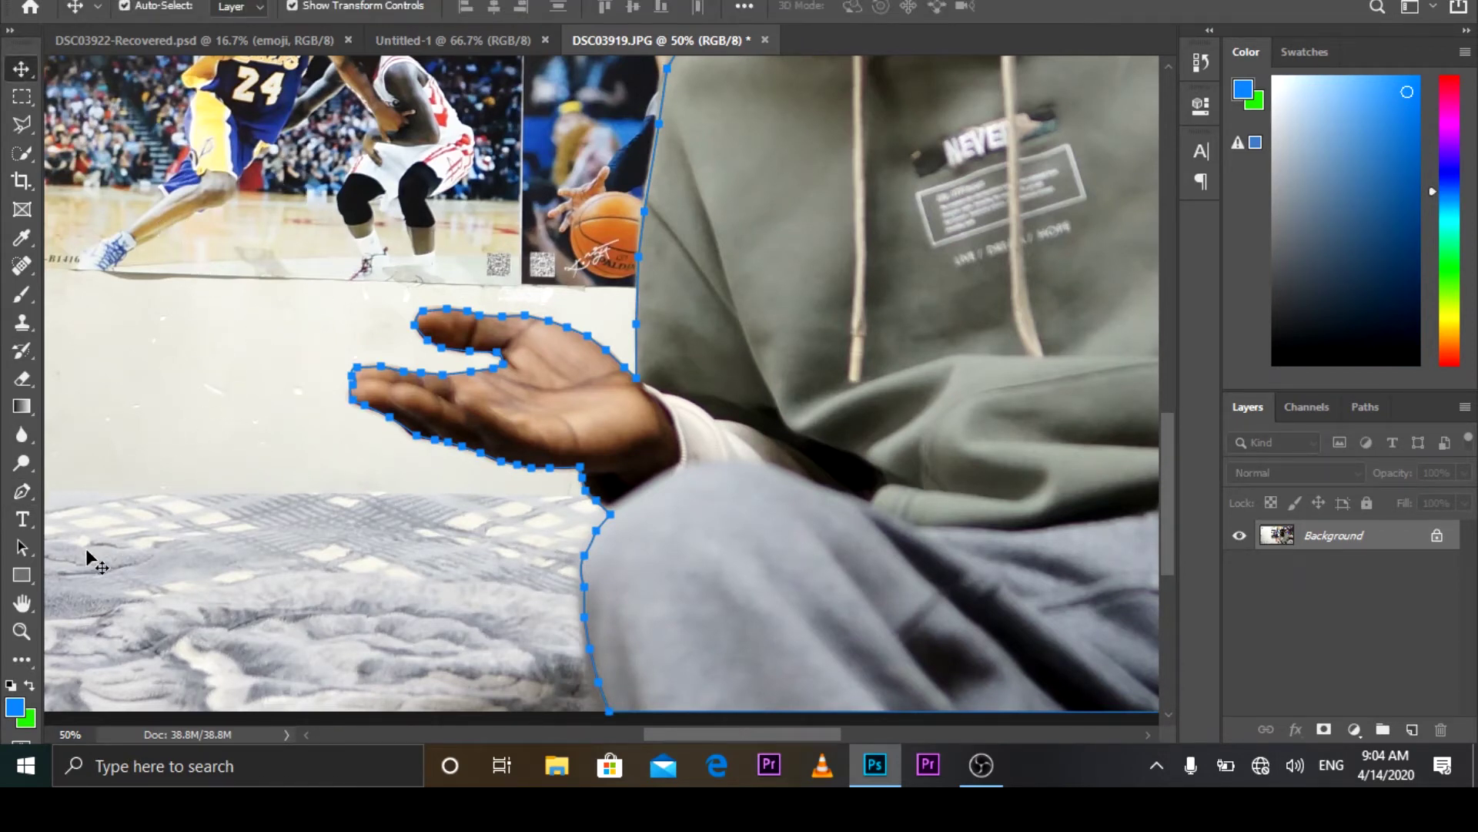
pyautogui.click(21, 631)
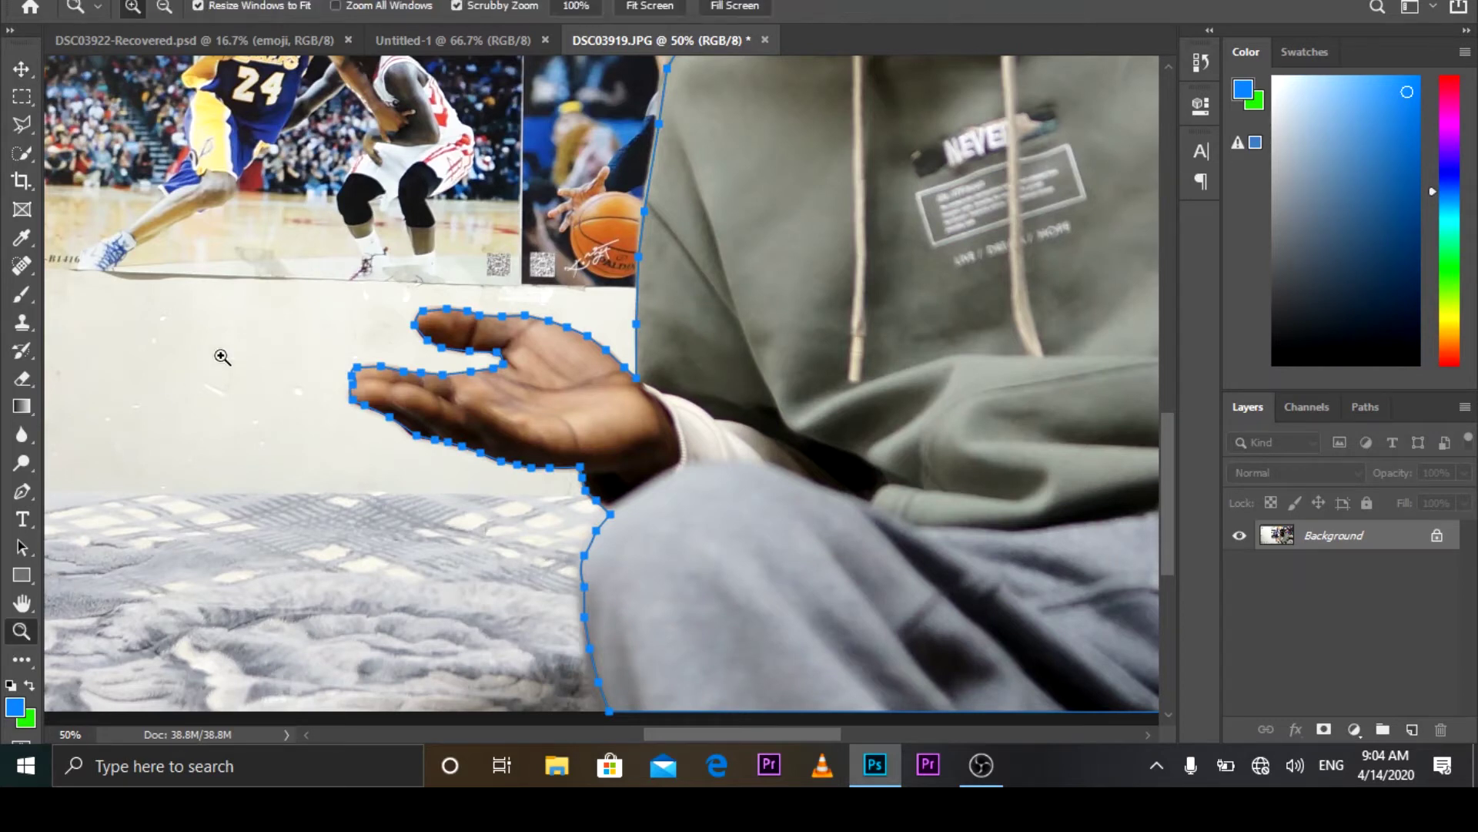
pyautogui.click(647, 6)
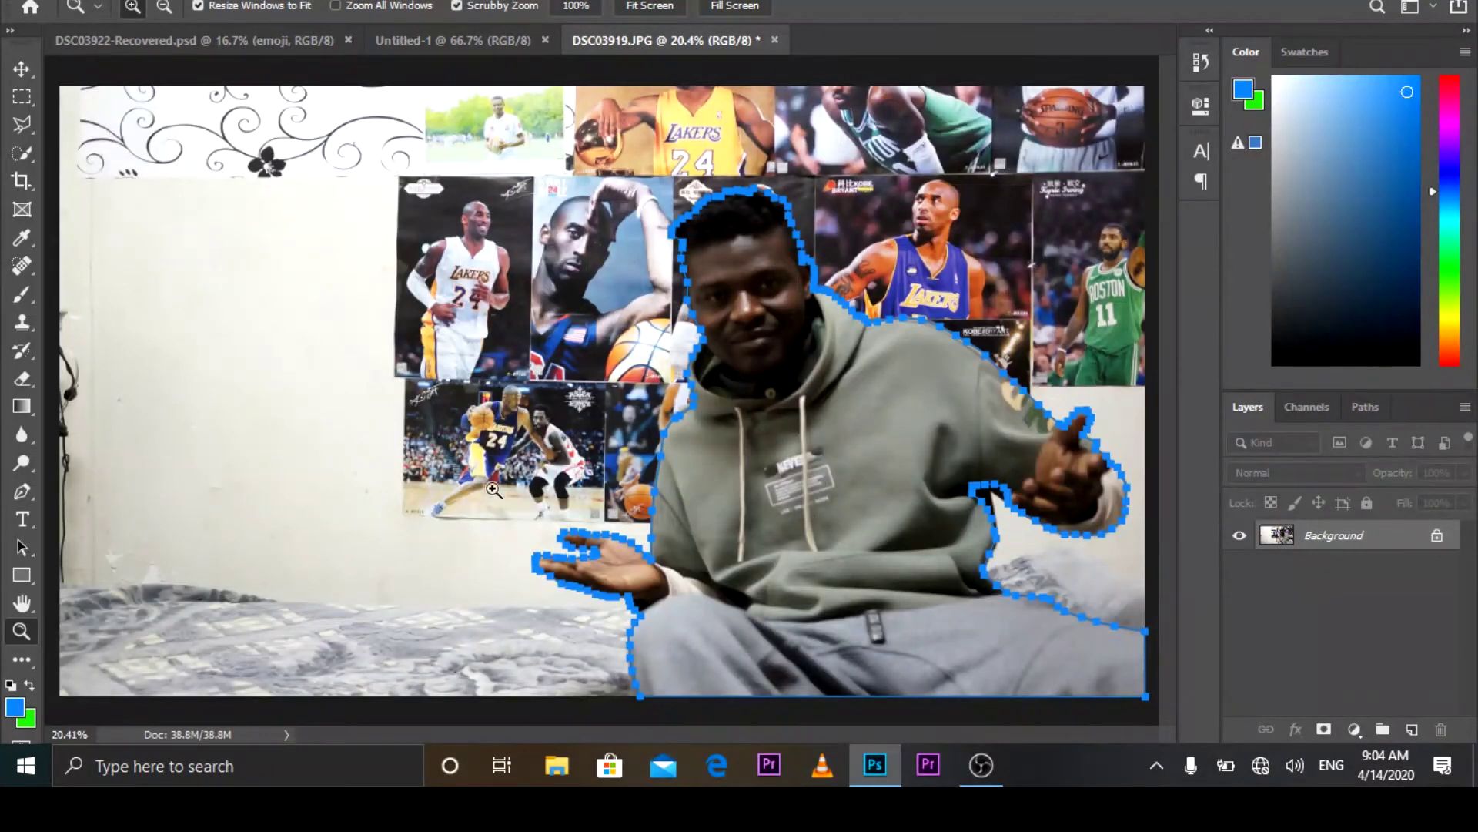
# Step: Convert the path to a 15-pixel feathered selection and apply it as a layer mask
pyautogui.click(19, 491)
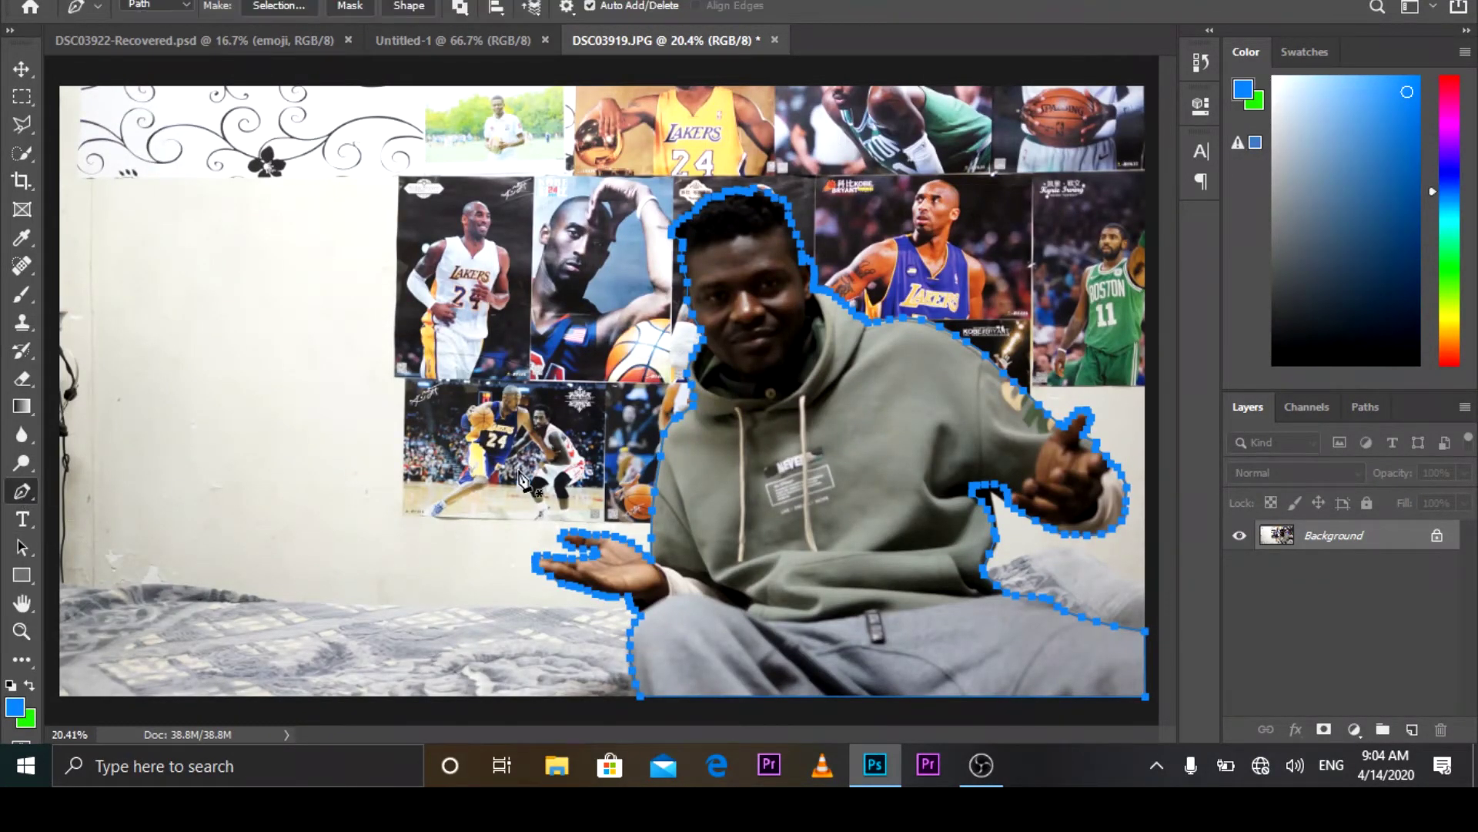
pyautogui.rightClick(794, 414)
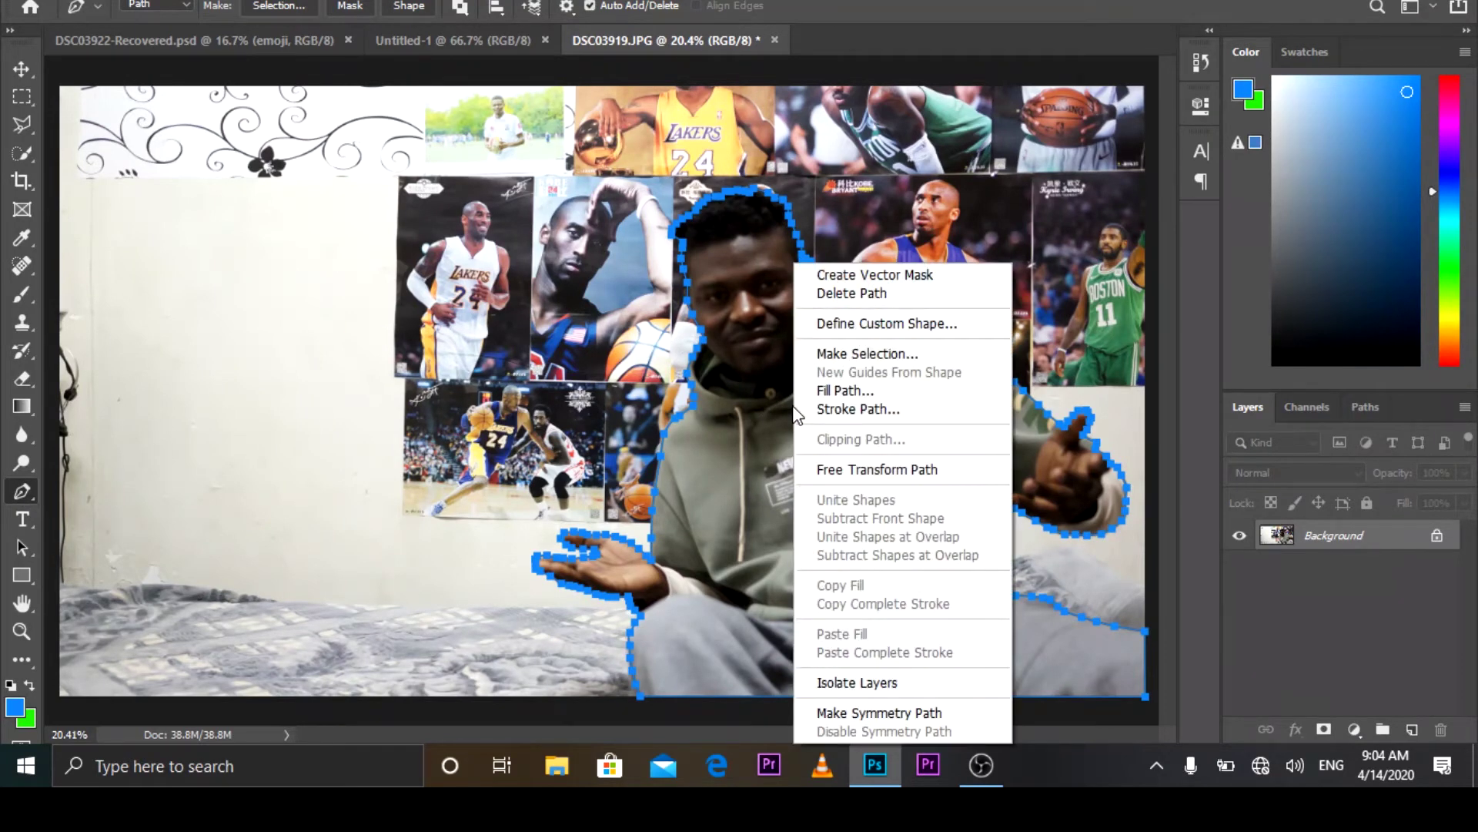
pyautogui.click(850, 356)
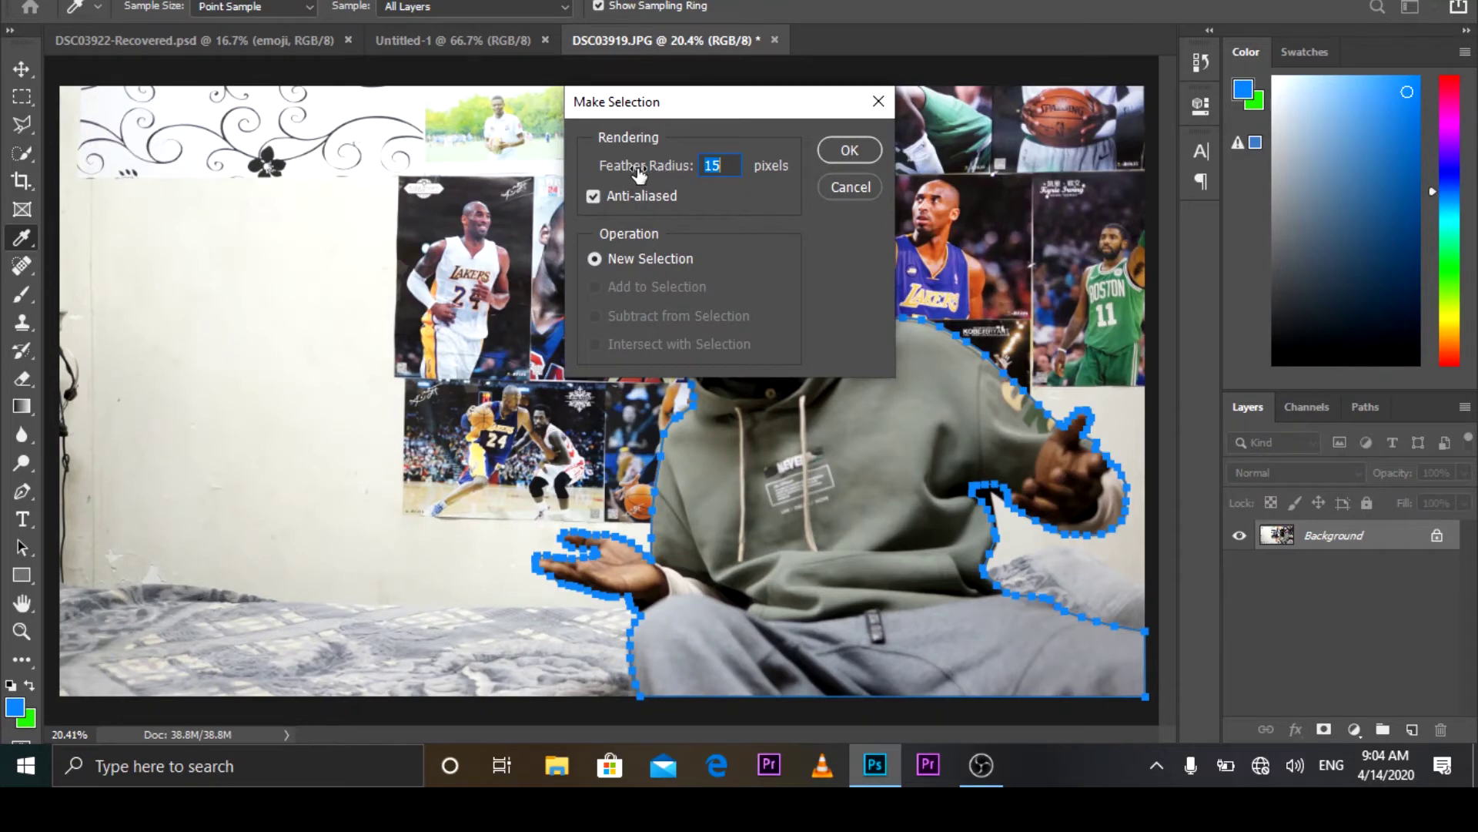
pyautogui.click(842, 149)
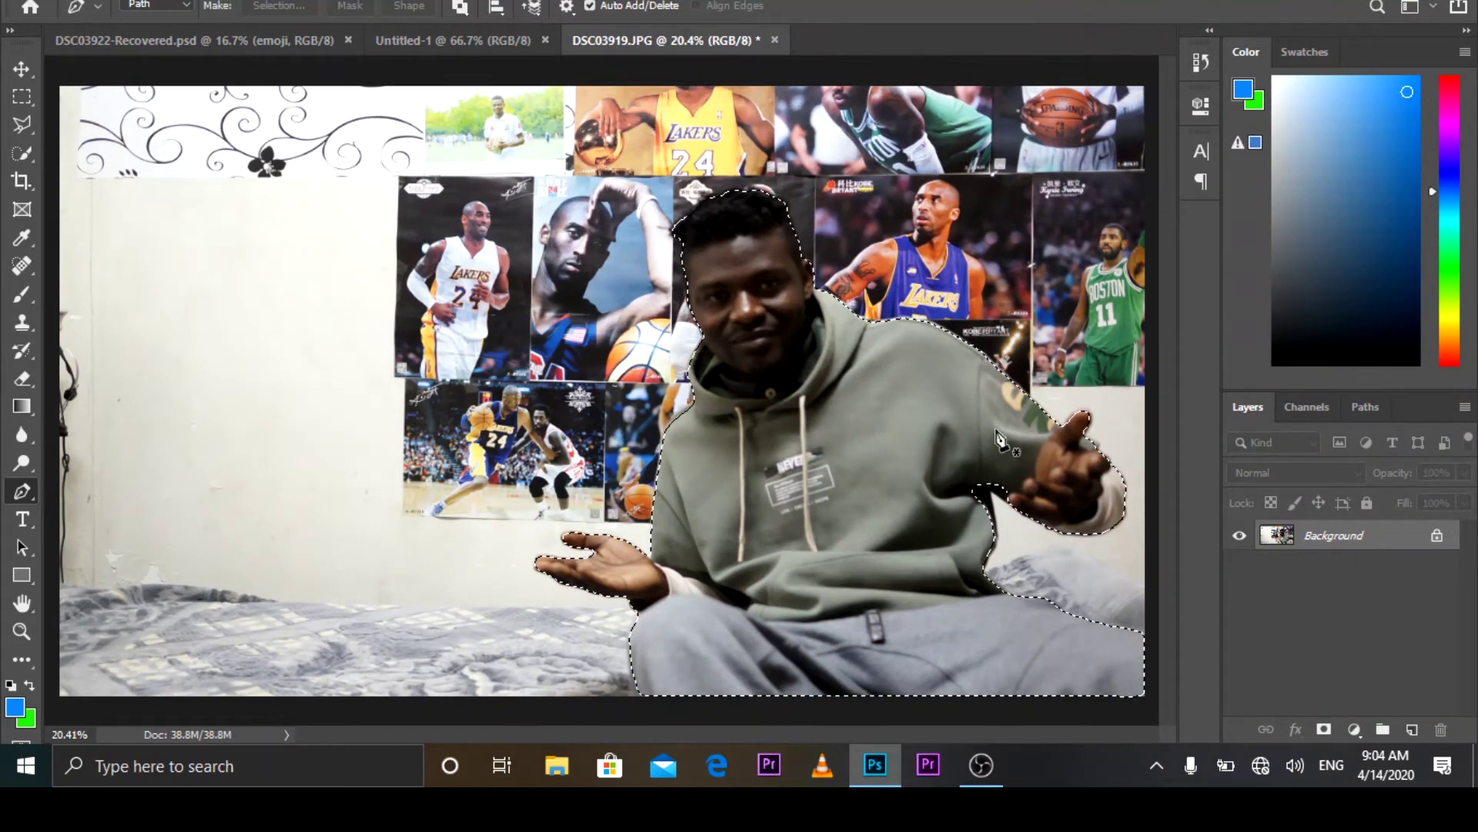
pyautogui.click(1324, 731)
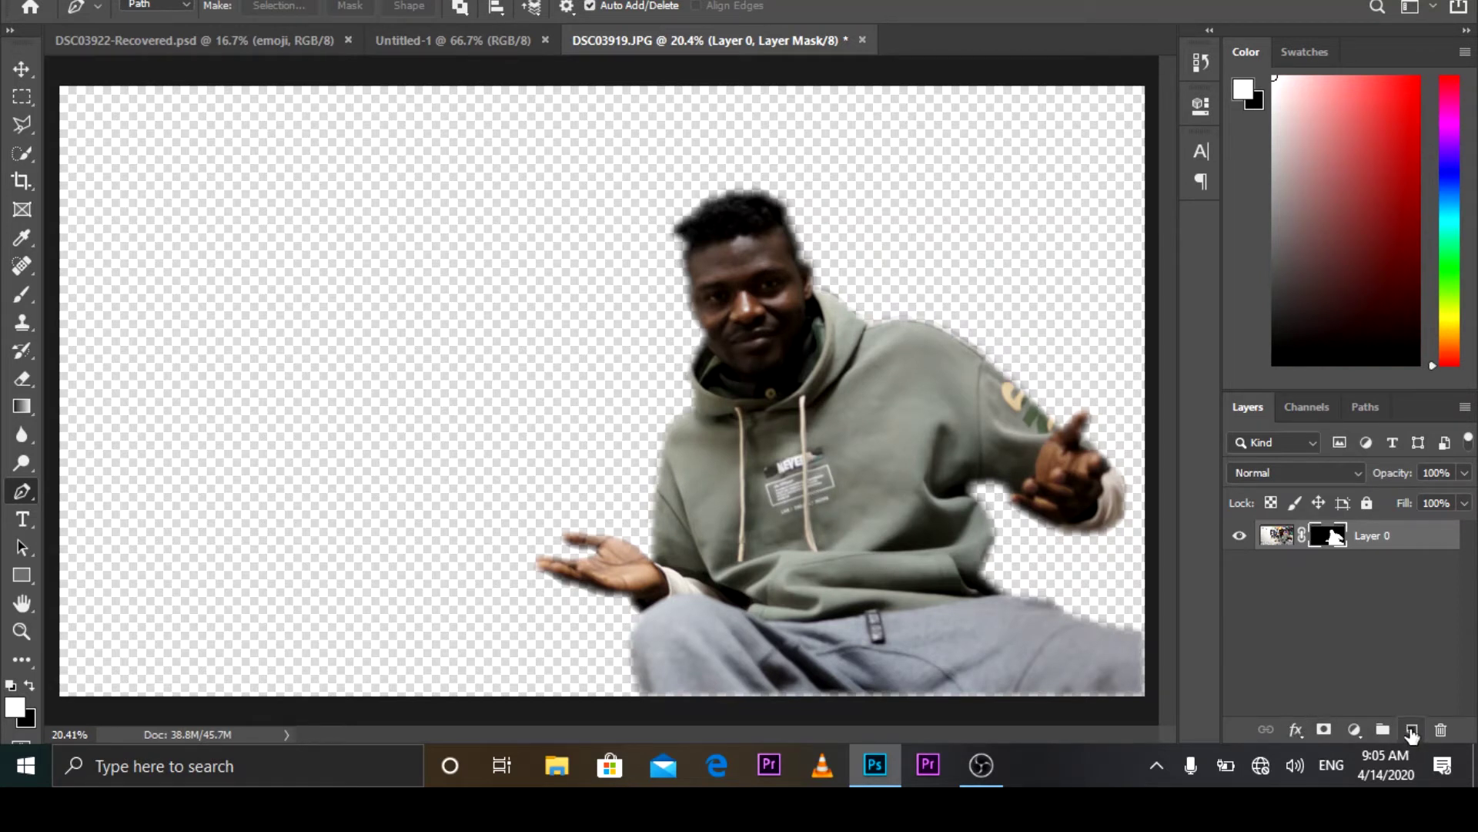
# Step: Add Layer 1, brush it solid blue, and move it beneath Layer 0
pyautogui.click(1411, 730)
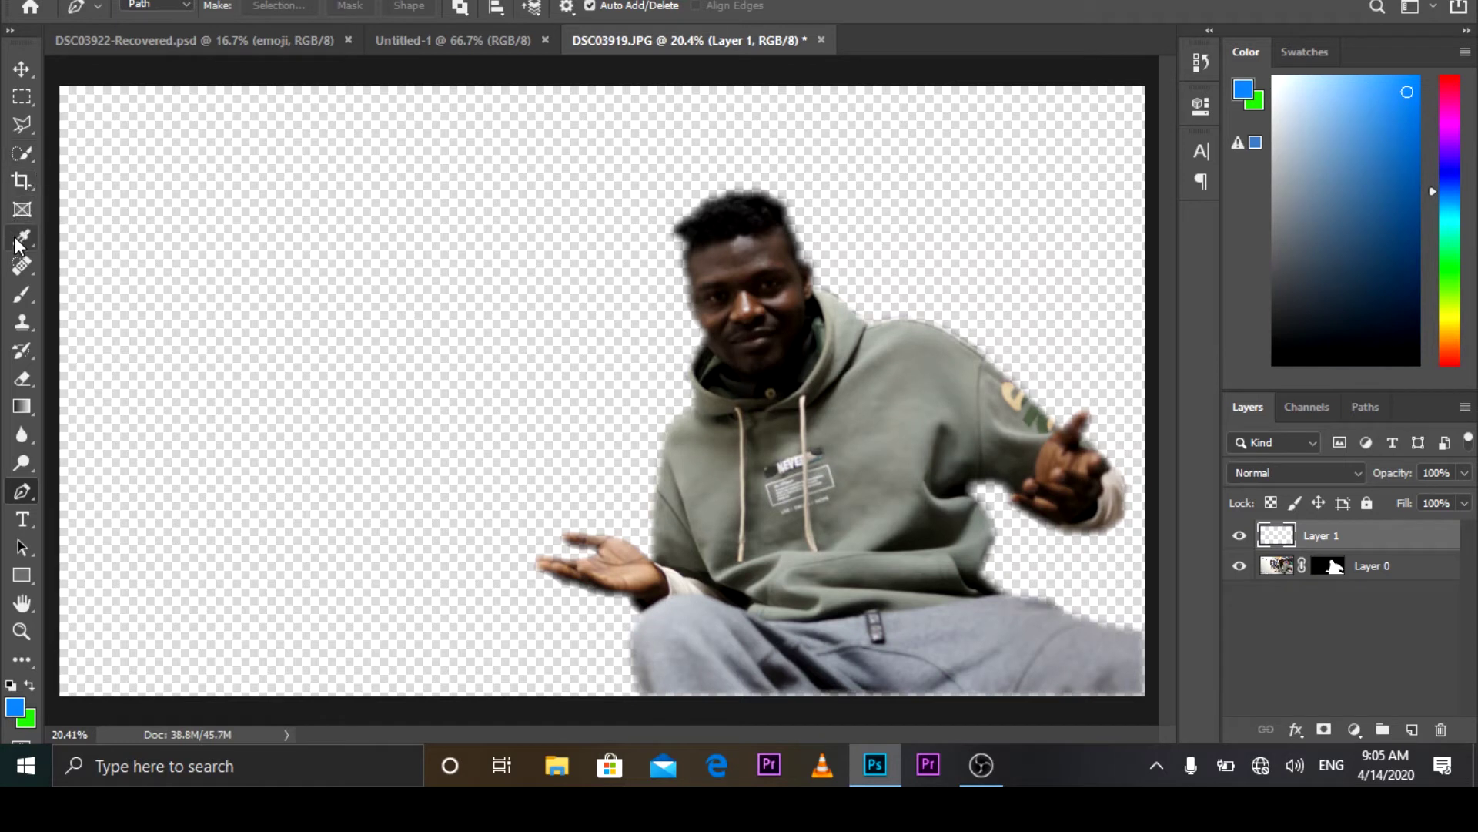
pyautogui.click(23, 301)
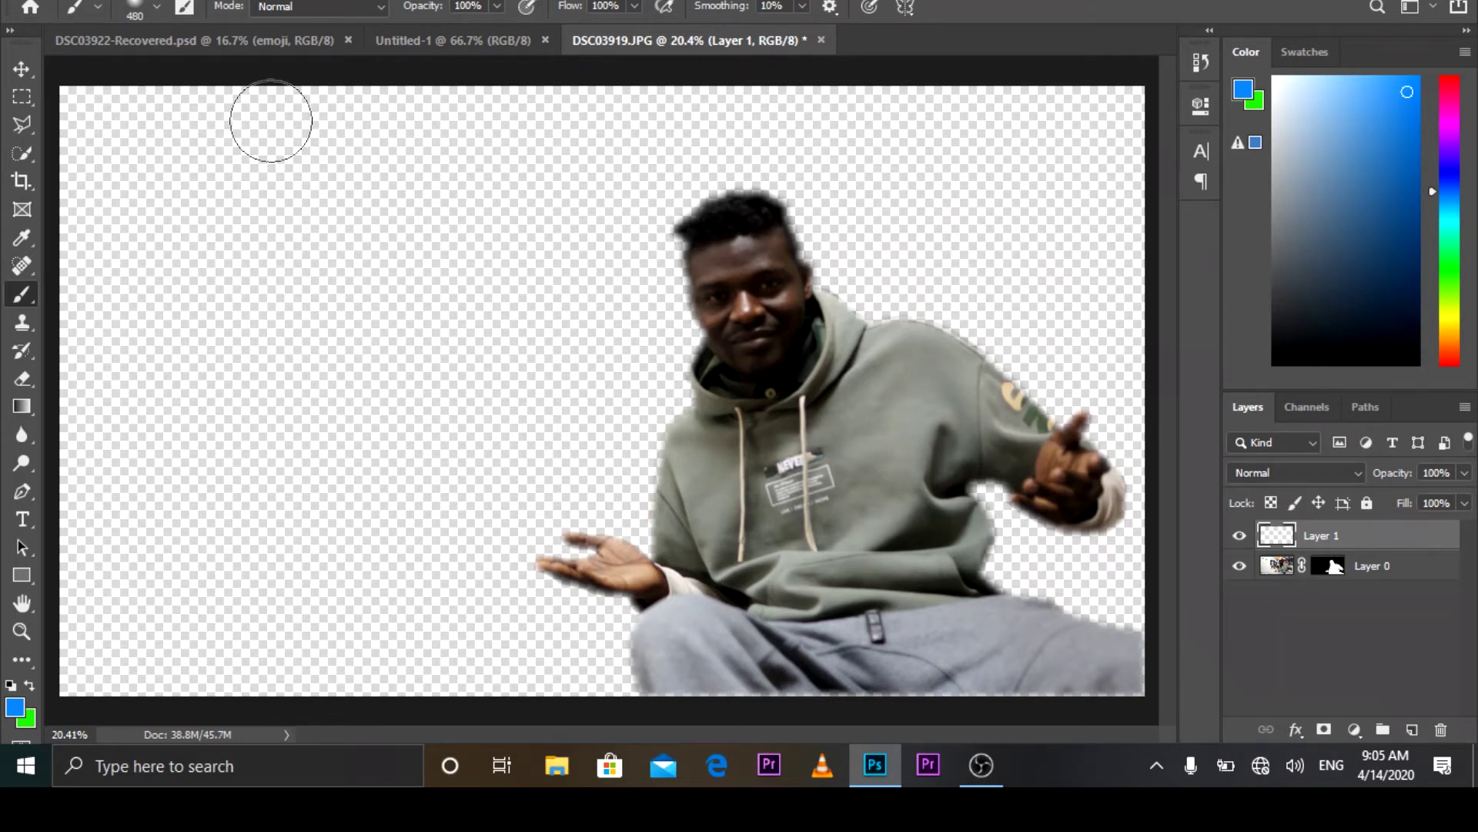
pyautogui.moveTo(72, 83)
pyautogui.mouseDown()
pyautogui.moveTo(108, 247)
pyautogui.moveTo(70, 131)
pyautogui.moveTo(78, 421)
pyautogui.moveTo(205, 149)
pyautogui.moveTo(379, 62)
pyautogui.moveTo(216, 231)
pyautogui.moveTo(106, 79)
pyautogui.moveTo(215, 72)
pyautogui.moveTo(159, 126)
pyautogui.moveTo(686, 153)
pyautogui.moveTo(848, 132)
pyautogui.moveTo(347, 73)
pyautogui.moveTo(677, 123)
pyautogui.moveTo(822, 92)
pyautogui.moveTo(1082, 119)
pyautogui.moveTo(1088, 166)
pyautogui.moveTo(1188, 290)
pyautogui.moveTo(1132, 90)
pyautogui.moveTo(1078, 66)
pyautogui.moveTo(1220, 343)
pyautogui.moveTo(1198, 356)
pyautogui.moveTo(957, 300)
pyautogui.moveTo(825, 215)
pyautogui.moveTo(950, 307)
pyautogui.moveTo(431, 201)
pyautogui.moveTo(726, 304)
pyautogui.moveTo(770, 369)
pyautogui.moveTo(646, 601)
pyautogui.moveTo(308, 347)
pyautogui.mouseUp()
pyautogui.moveTo(123, 285)
pyautogui.mouseDown()
pyautogui.moveTo(439, 363)
pyautogui.moveTo(729, 406)
pyautogui.moveTo(596, 341)
pyautogui.mouseUp()
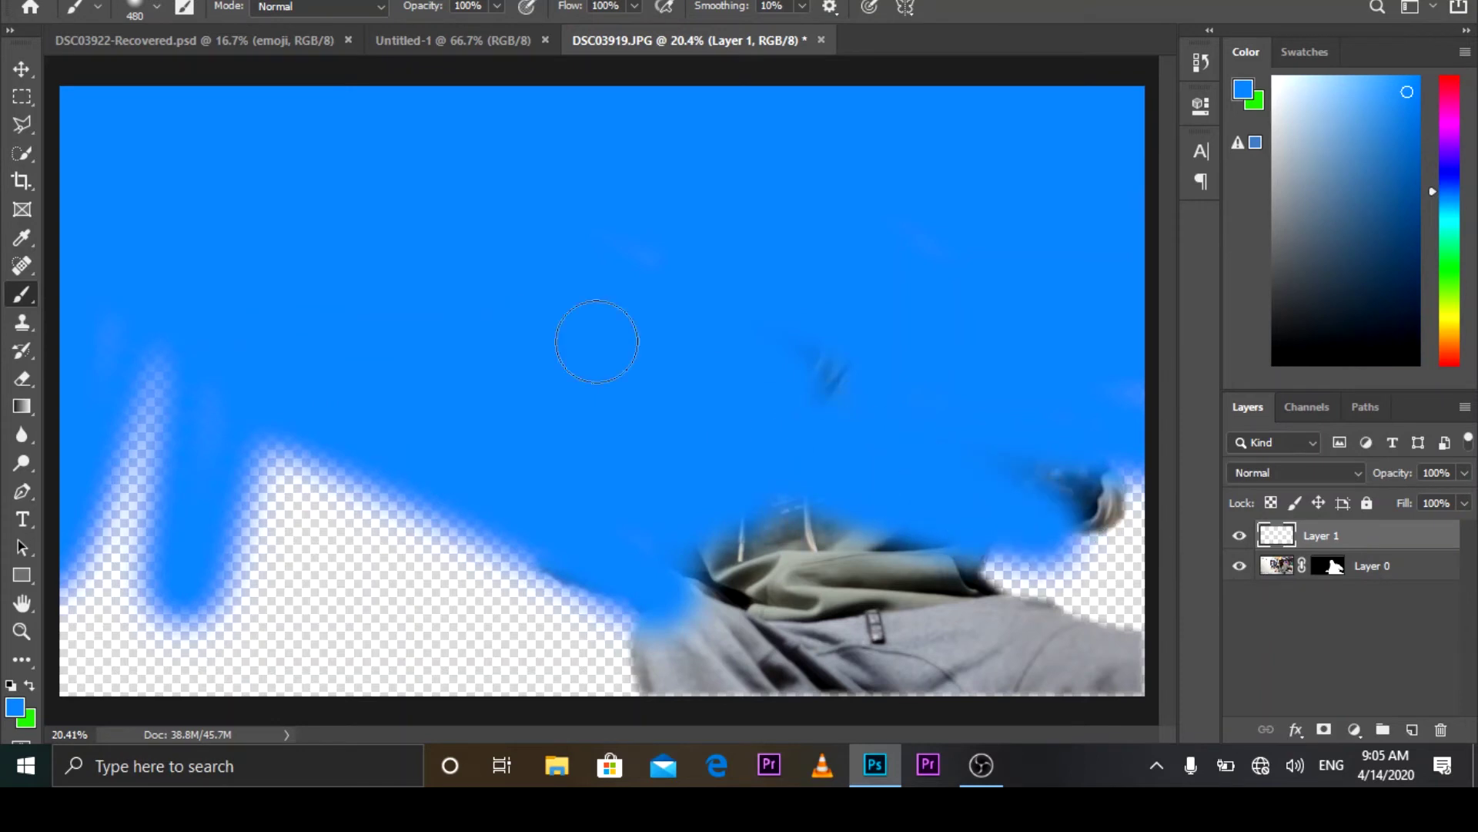
pyautogui.moveTo(765, 390)
pyautogui.mouseDown()
pyautogui.moveTo(917, 455)
pyautogui.moveTo(314, 155)
pyautogui.moveTo(1171, 683)
pyautogui.moveTo(1166, 488)
pyautogui.mouseUp()
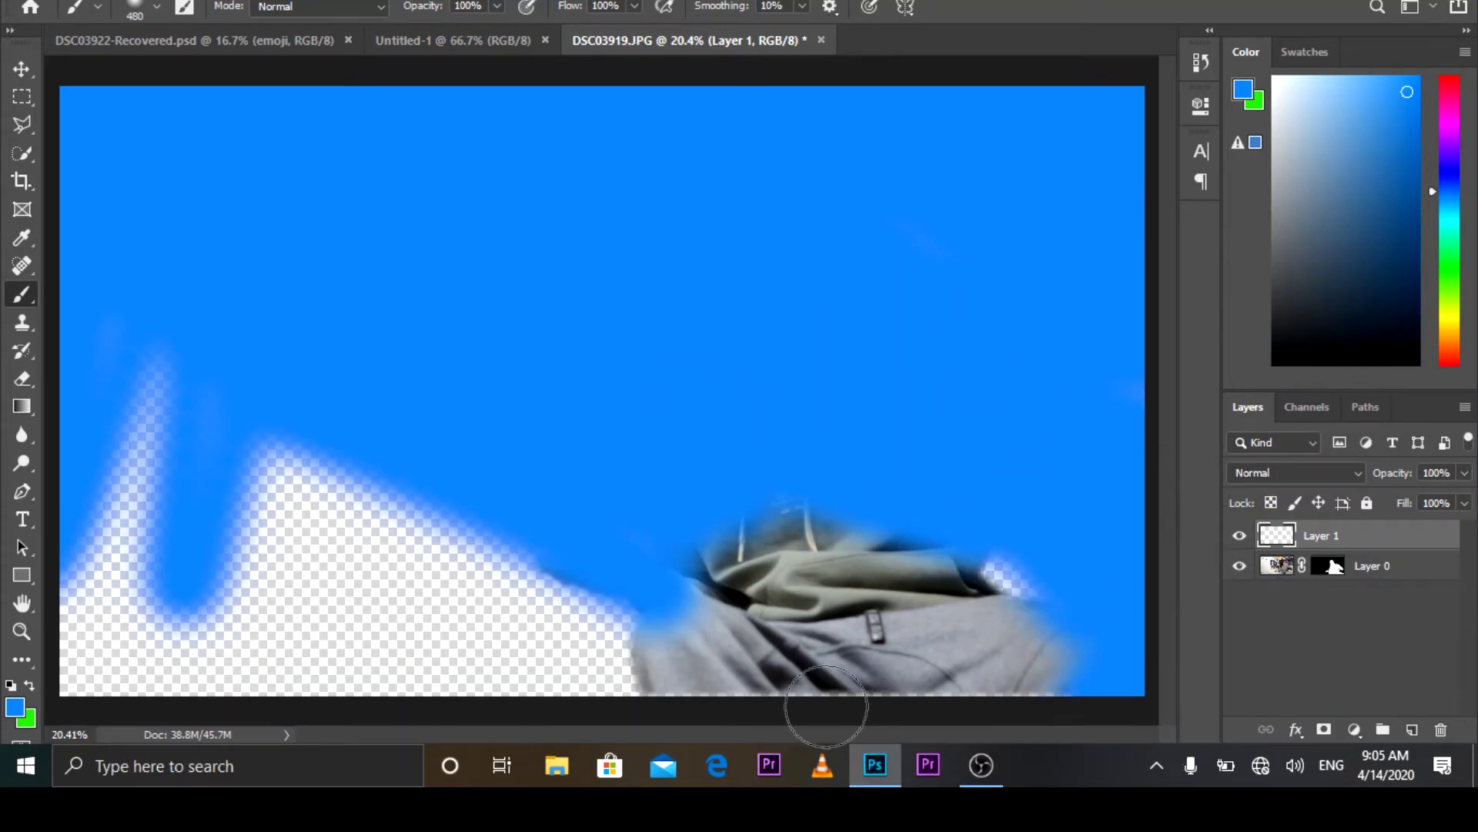
pyautogui.moveTo(824, 703)
pyautogui.mouseDown()
pyautogui.moveTo(1066, 688)
pyautogui.moveTo(1122, 723)
pyautogui.moveTo(1190, 634)
pyautogui.moveTo(1054, 597)
pyautogui.moveTo(1234, 662)
pyautogui.moveTo(546, 468)
pyautogui.moveTo(731, 551)
pyautogui.moveTo(907, 662)
pyautogui.moveTo(608, 563)
pyautogui.moveTo(536, 572)
pyautogui.moveTo(541, 620)
pyautogui.moveTo(525, 641)
pyautogui.moveTo(731, 690)
pyautogui.moveTo(610, 671)
pyautogui.moveTo(952, 783)
pyautogui.moveTo(554, 685)
pyautogui.moveTo(532, 634)
pyautogui.moveTo(367, 627)
pyautogui.moveTo(409, 667)
pyautogui.moveTo(332, 665)
pyautogui.moveTo(268, 631)
pyautogui.moveTo(207, 622)
pyautogui.moveTo(556, 662)
pyautogui.moveTo(539, 645)
pyautogui.moveTo(219, 578)
pyautogui.moveTo(155, 532)
pyautogui.moveTo(716, 631)
pyautogui.moveTo(257, 506)
pyautogui.moveTo(330, 497)
pyautogui.moveTo(165, 462)
pyautogui.moveTo(23, 401)
pyautogui.moveTo(101, 393)
pyautogui.moveTo(224, 321)
pyautogui.moveTo(155, 415)
pyautogui.moveTo(52, 637)
pyautogui.moveTo(186, 418)
pyautogui.moveTo(17, 788)
pyautogui.moveTo(58, 614)
pyautogui.moveTo(156, 578)
pyautogui.moveTo(102, 699)
pyautogui.moveTo(136, 751)
pyautogui.moveTo(246, 614)
pyautogui.moveTo(100, 727)
pyautogui.moveTo(276, 593)
pyautogui.moveTo(189, 785)
pyautogui.moveTo(392, 485)
pyautogui.moveTo(772, 703)
pyautogui.moveTo(818, 711)
pyautogui.mouseUp()
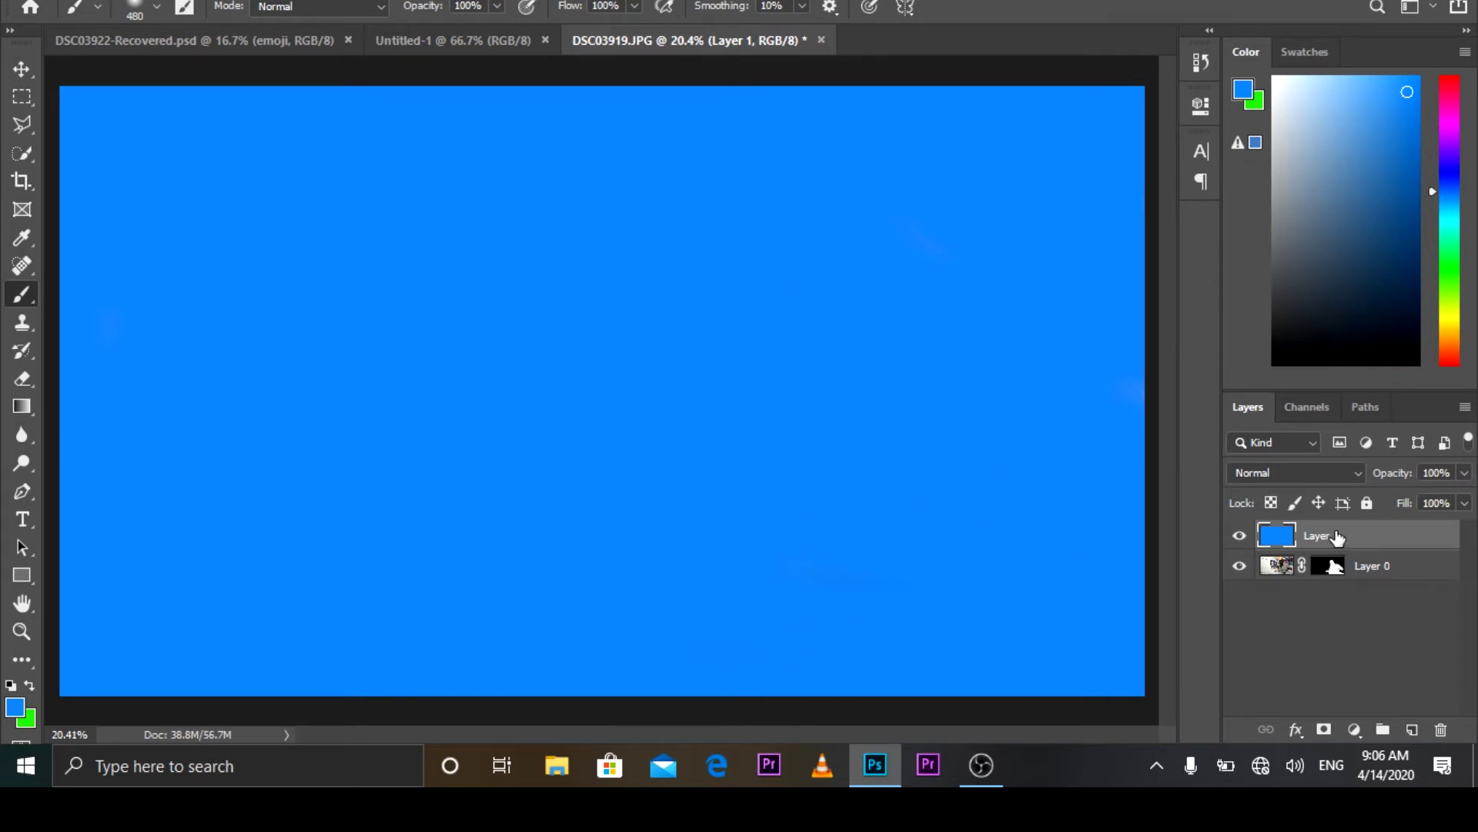
pyautogui.moveTo(1337, 537); pyautogui.dragTo(1337, 596)
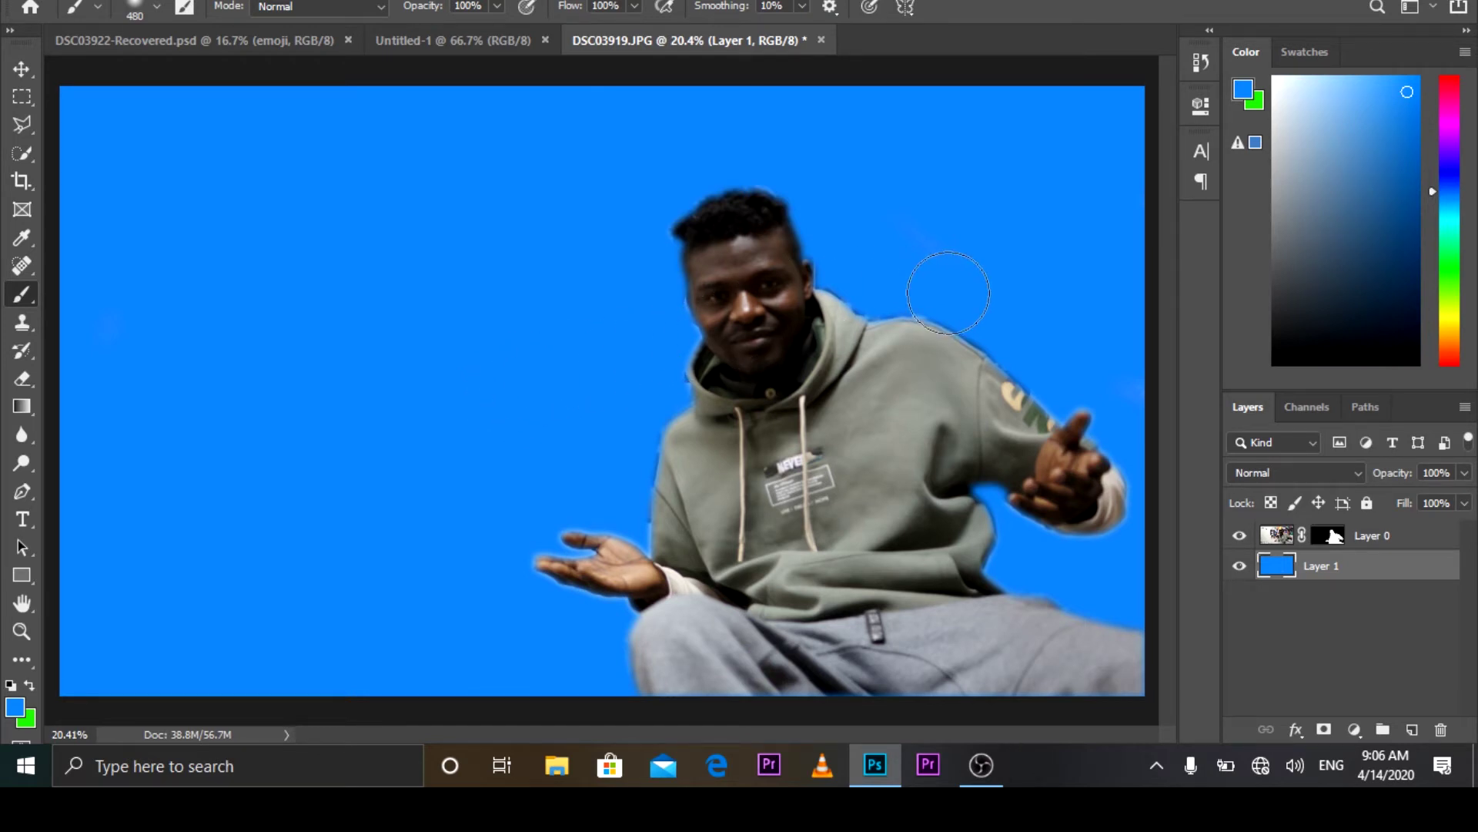
# Step: Give Layer 0 an Outer Glow with 1 px size and about 4% spread
pyautogui.click(21, 69)
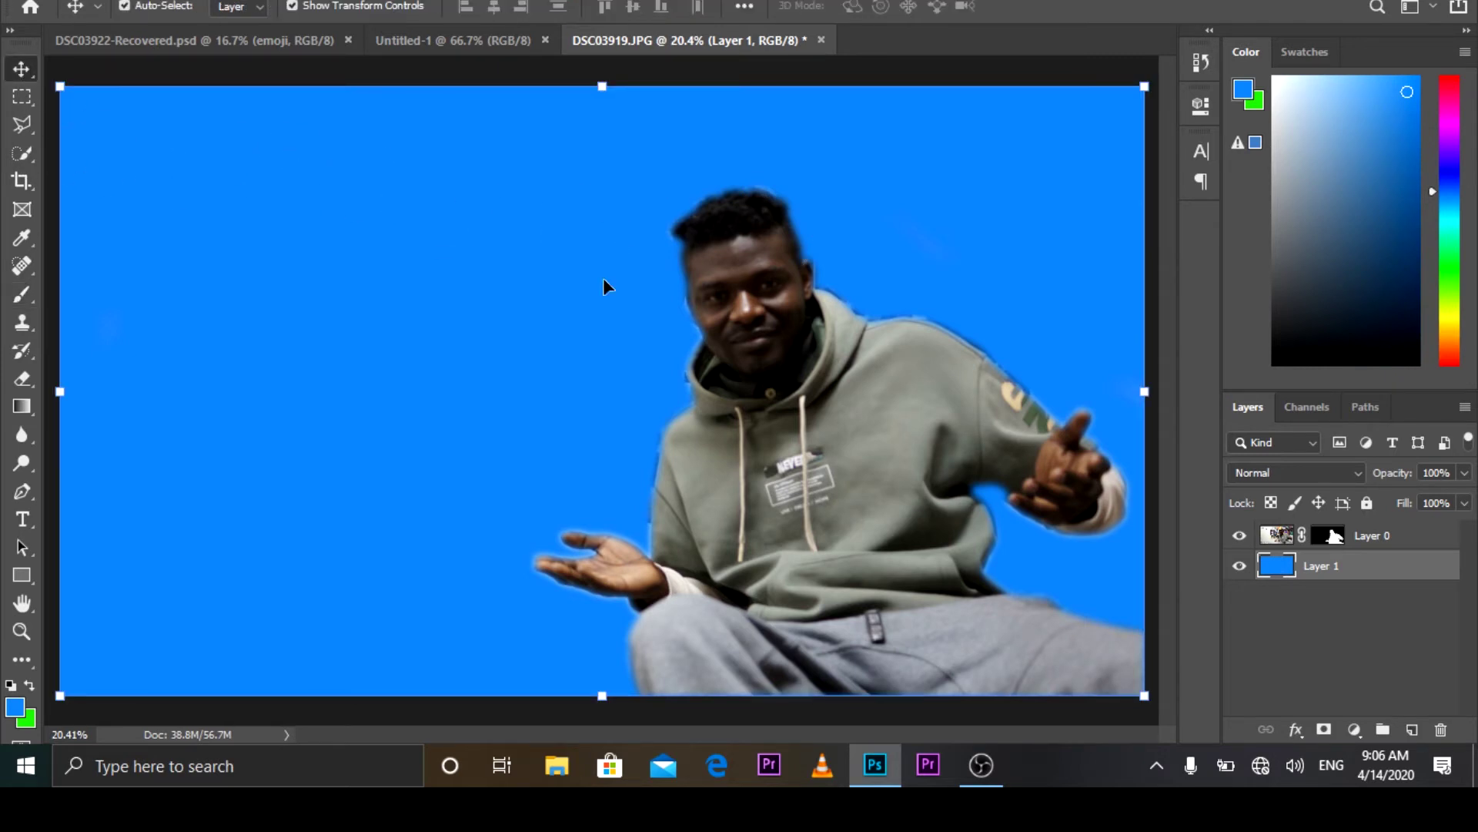
pyautogui.doubleClick(1375, 536)
pyautogui.press('Return')
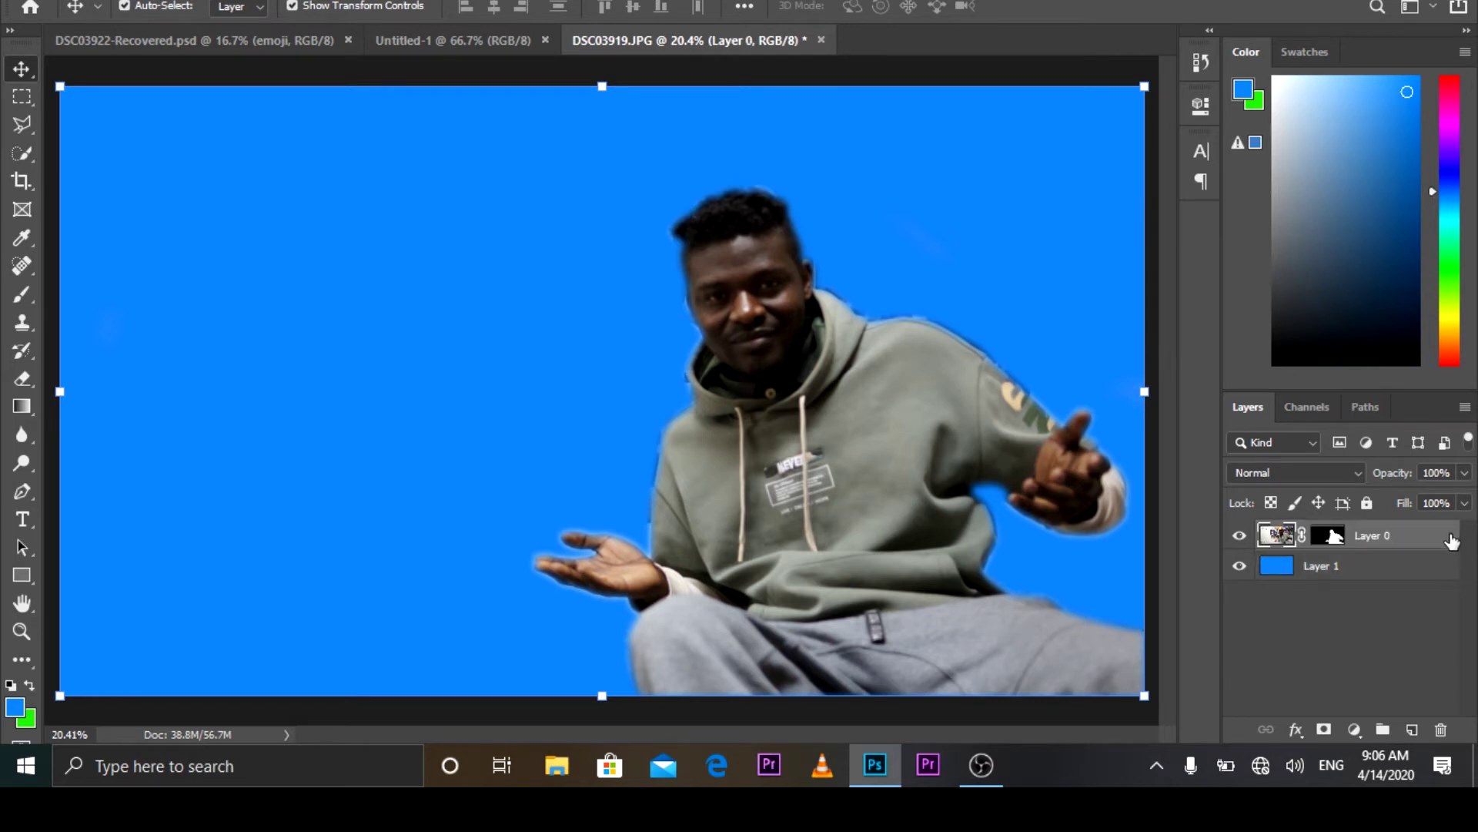
pyautogui.doubleClick(1453, 541)
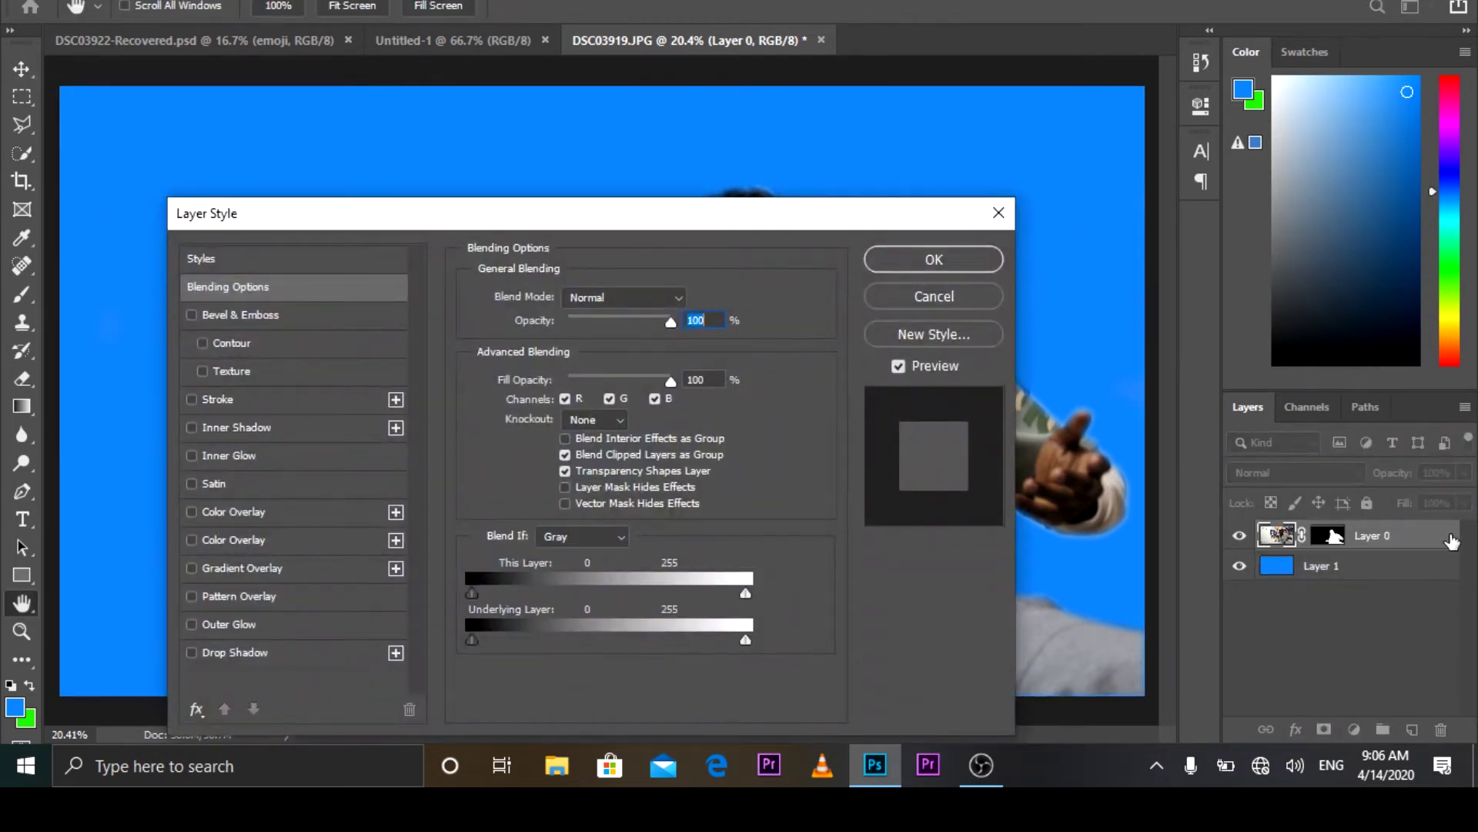
pyautogui.click(308, 623)
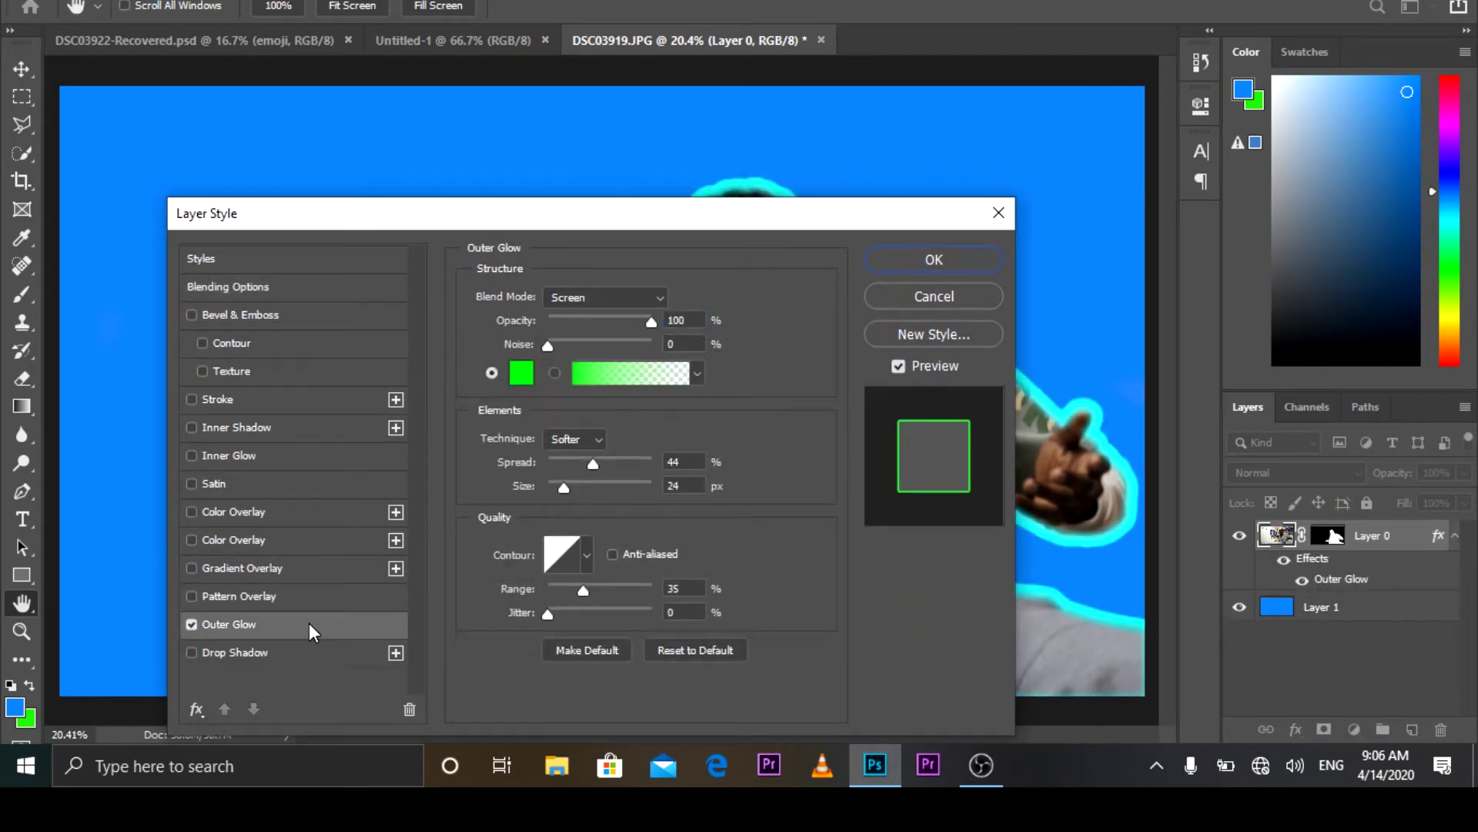
pyautogui.moveTo(590, 217); pyautogui.dragTo(543, 320)
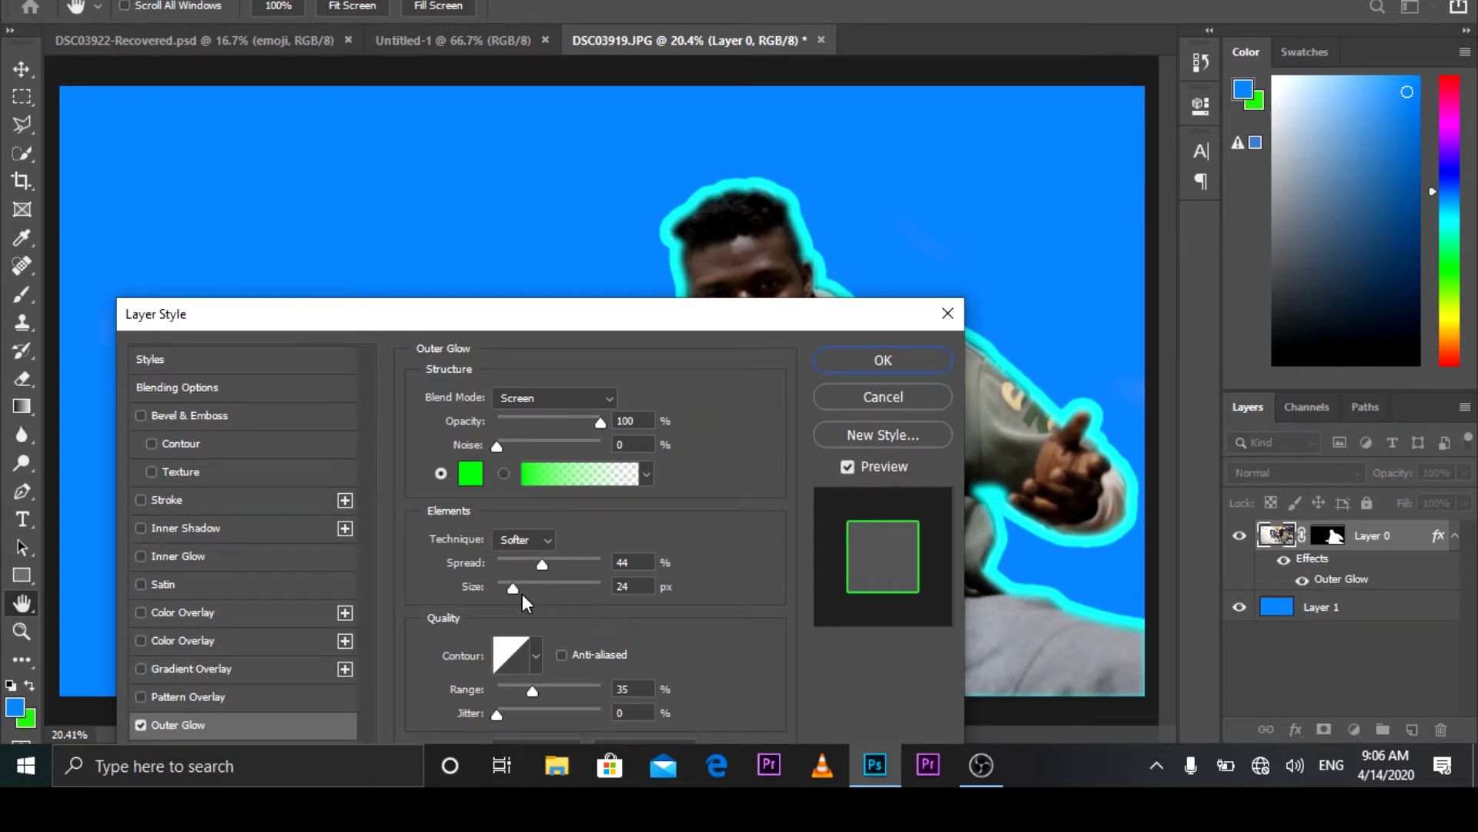
pyautogui.moveTo(511, 589); pyautogui.dragTo(499, 585)
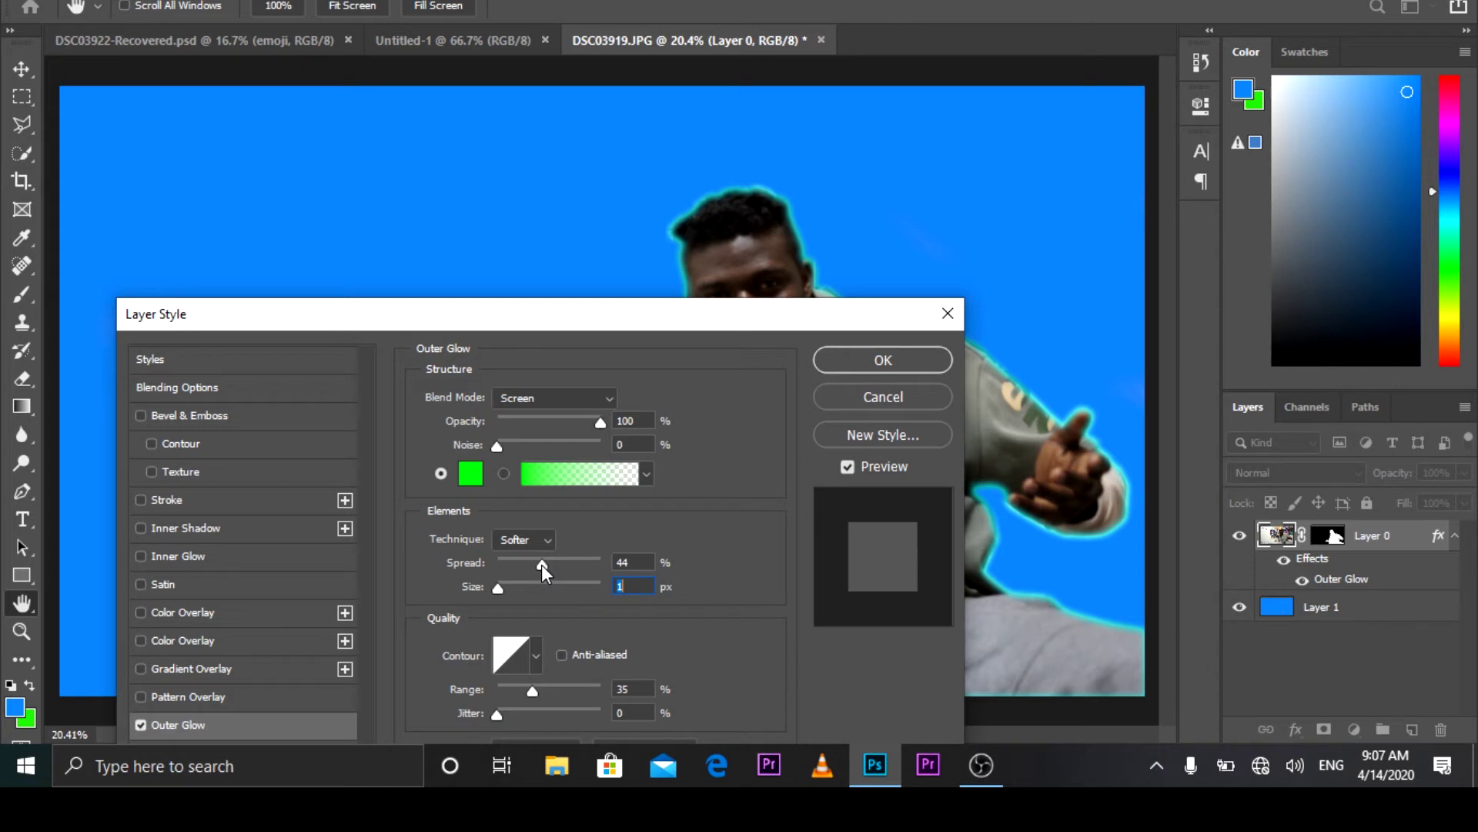
pyautogui.moveTo(542, 566); pyautogui.dragTo(511, 561)
pyautogui.moveTo(511, 561); pyautogui.dragTo(502, 562)
pyautogui.moveTo(588, 320); pyautogui.dragTo(627, 204)
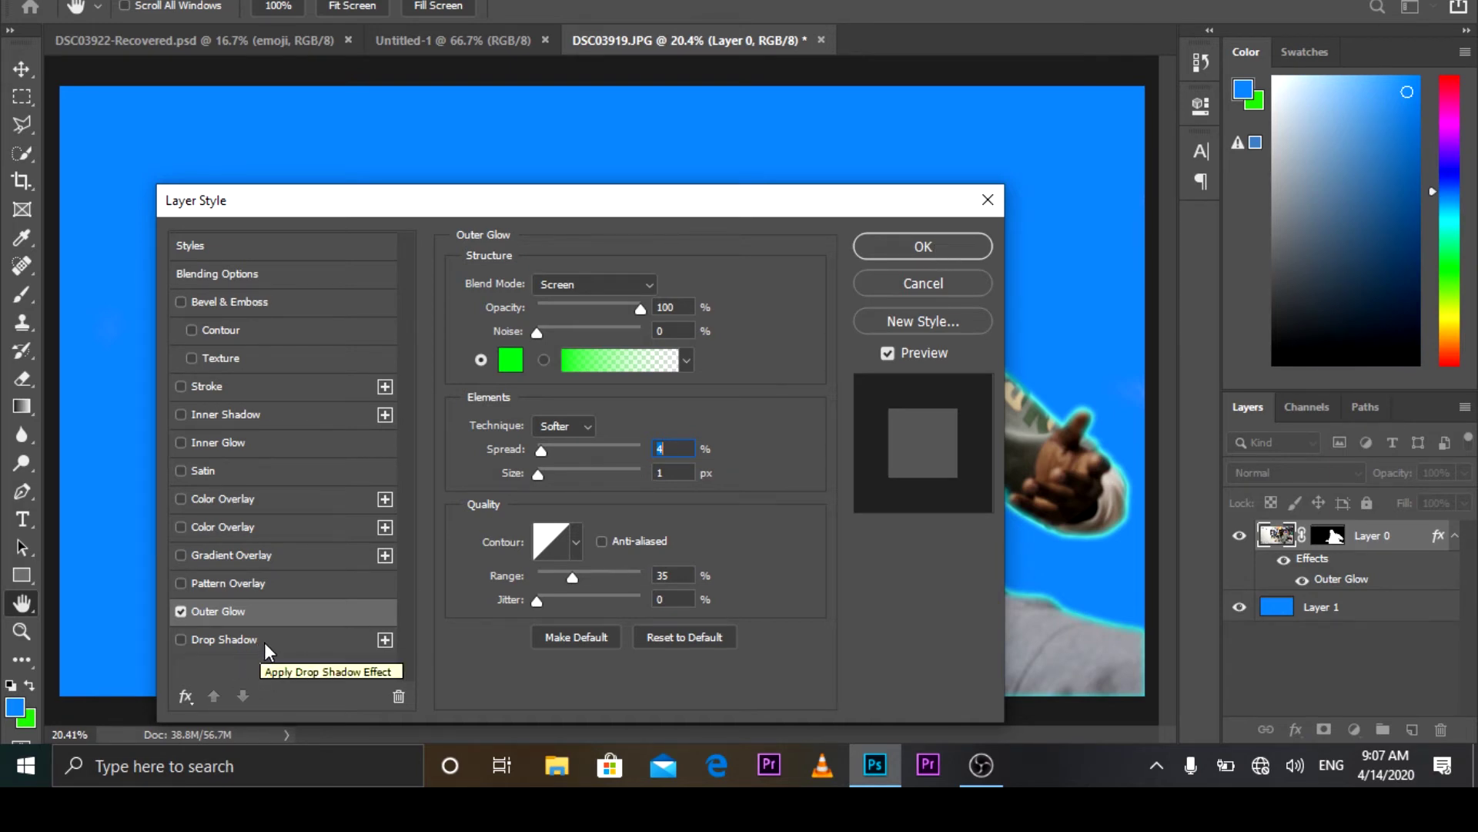
# Step: Add a Drop Shadow with 3 px size, 9% spread and 37 px distance, then confirm
pyautogui.click(321, 643)
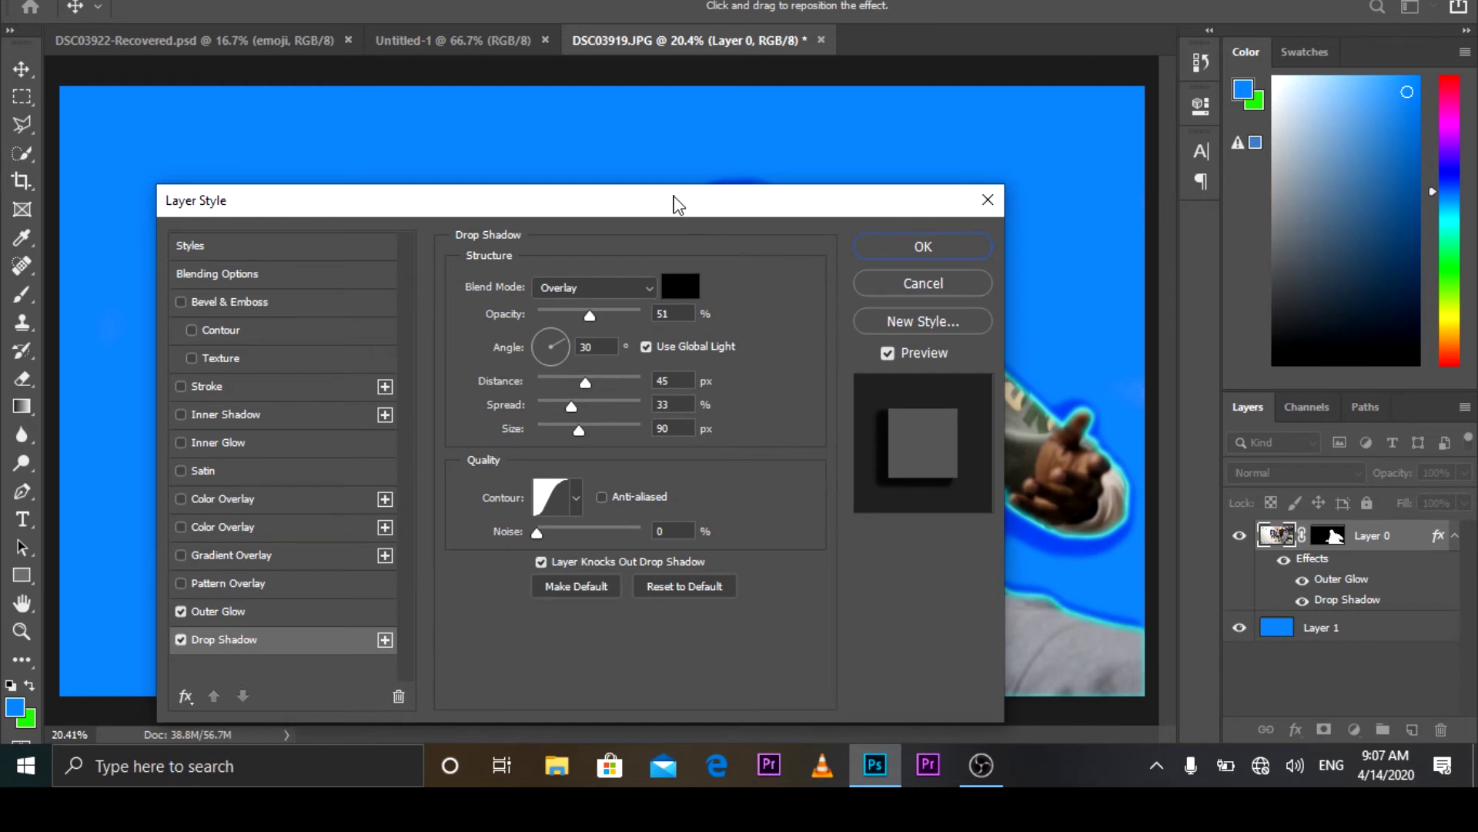
pyautogui.moveTo(676, 203); pyautogui.dragTo(708, 342)
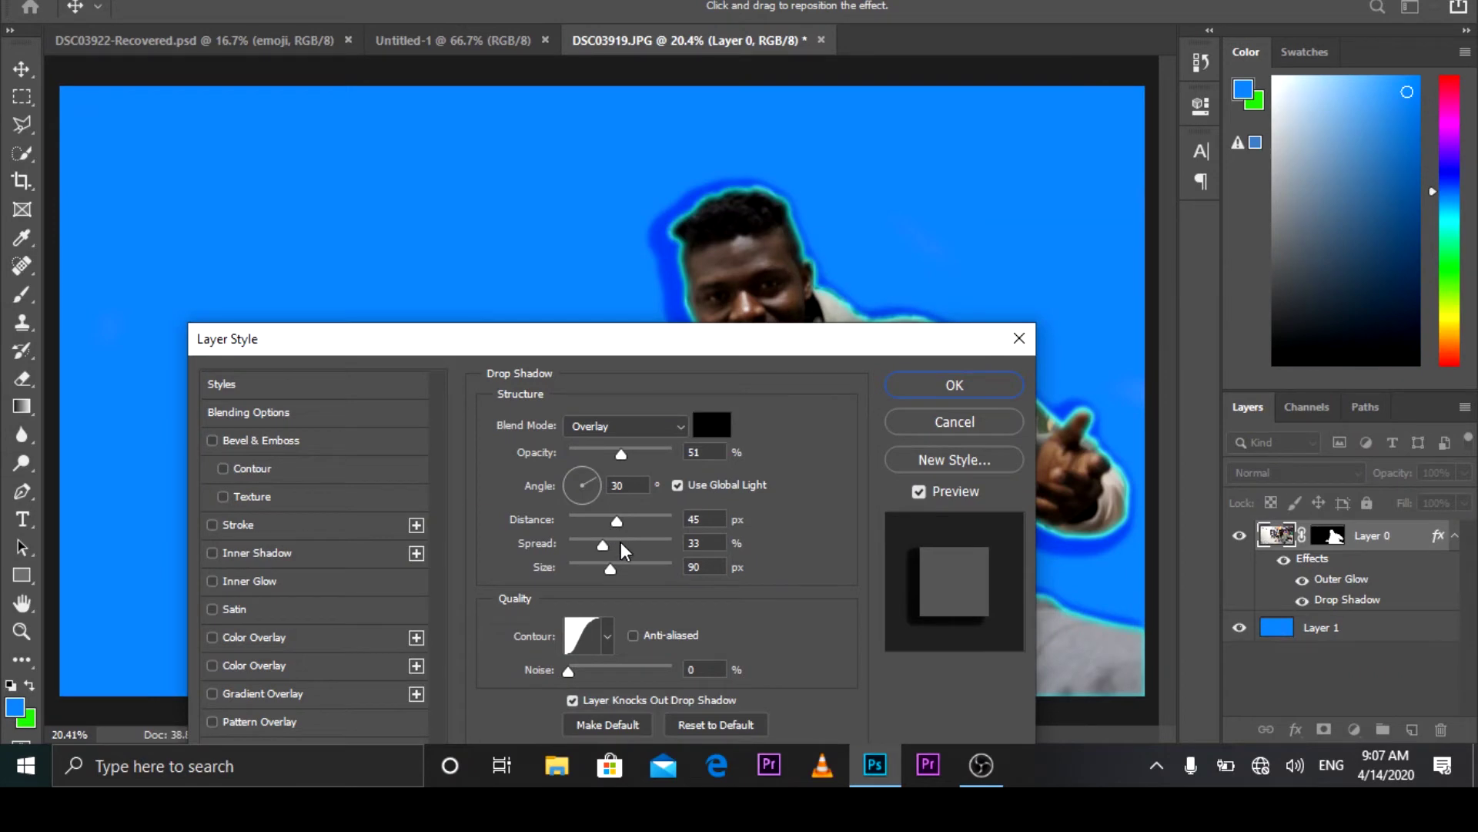
pyautogui.moveTo(610, 570); pyautogui.dragTo(579, 576)
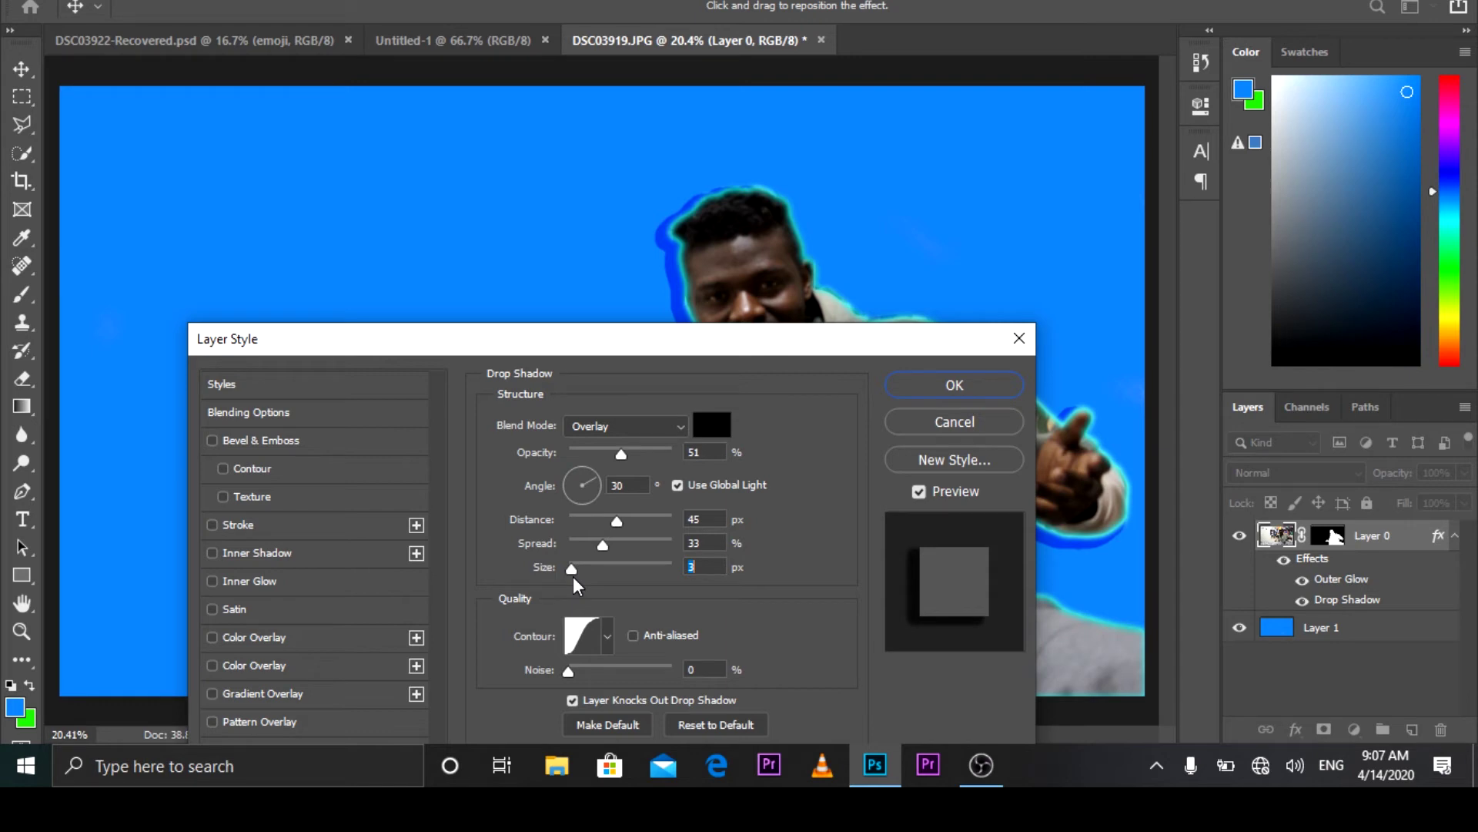
pyautogui.moveTo(573, 579); pyautogui.dragTo(574, 579)
pyautogui.moveTo(603, 545); pyautogui.dragTo(584, 547)
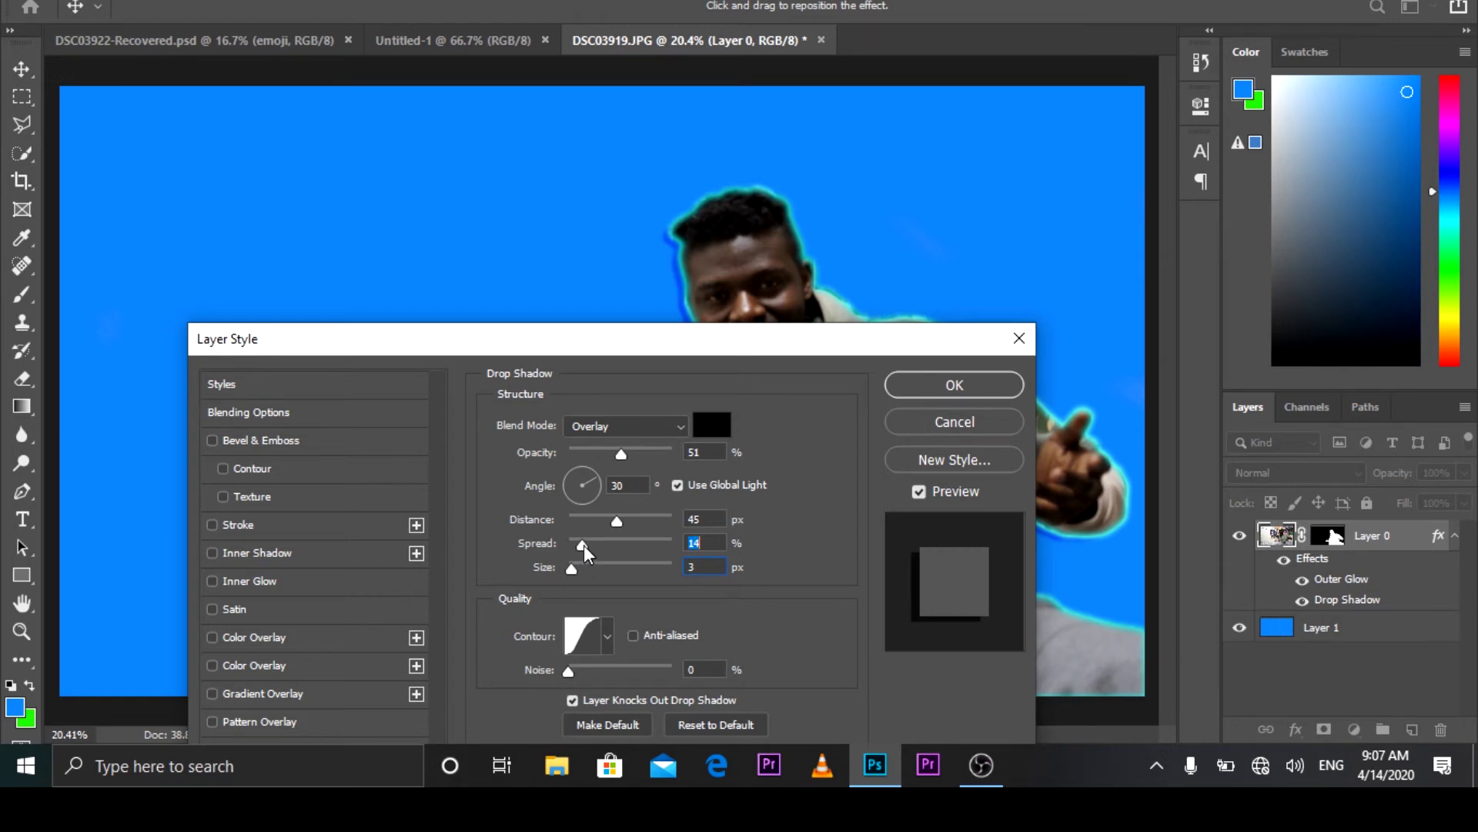
pyautogui.moveTo(583, 544); pyautogui.dragTo(579, 546)
pyautogui.moveTo(616, 520); pyautogui.dragTo(610, 523)
pyautogui.click(958, 385)
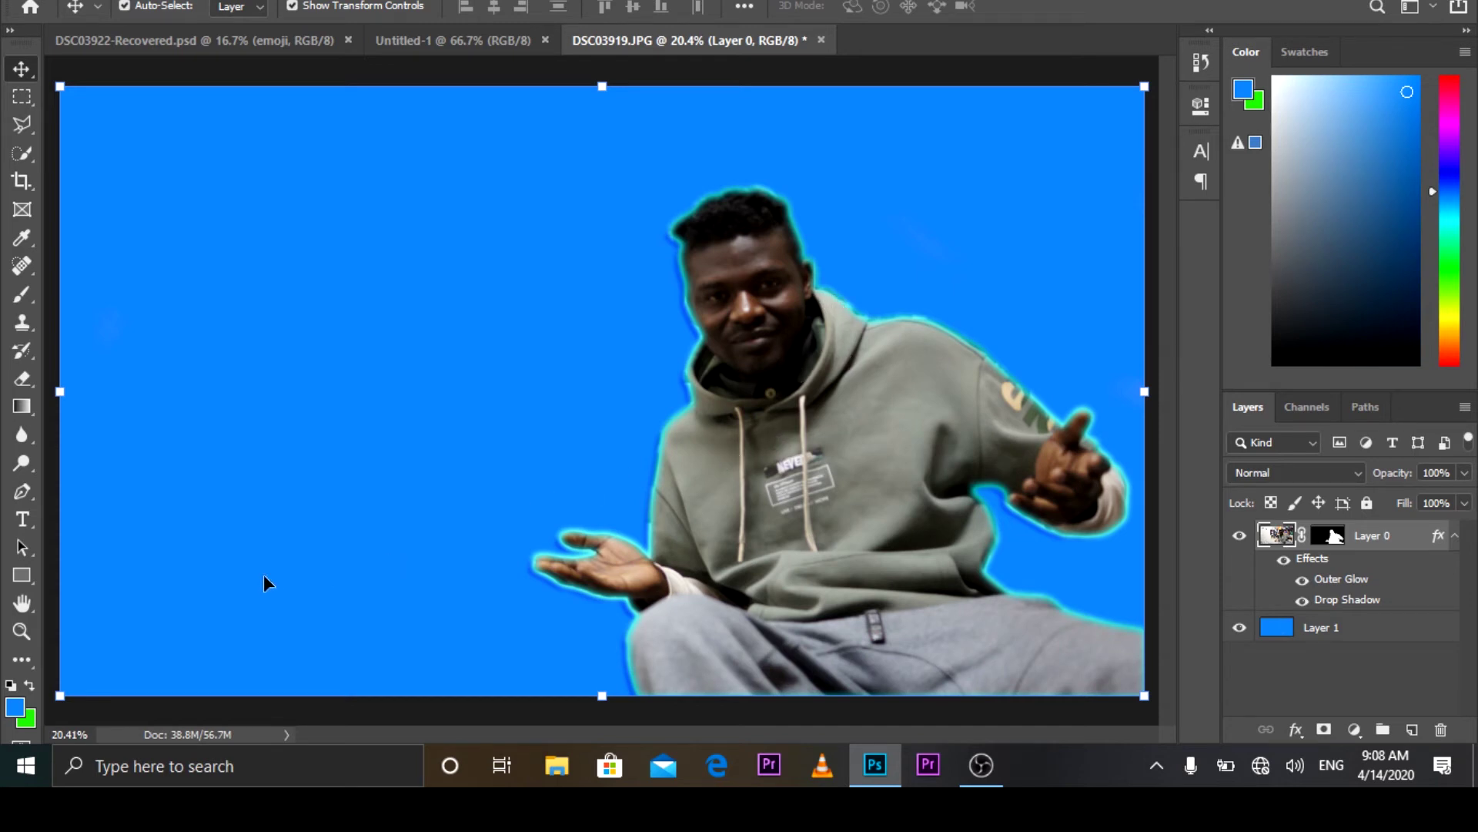
# Step: Replace the placeholder with the white Impact headline 'how to make a youtube thumbnail' across the top and commit it
pyautogui.click(25, 523)
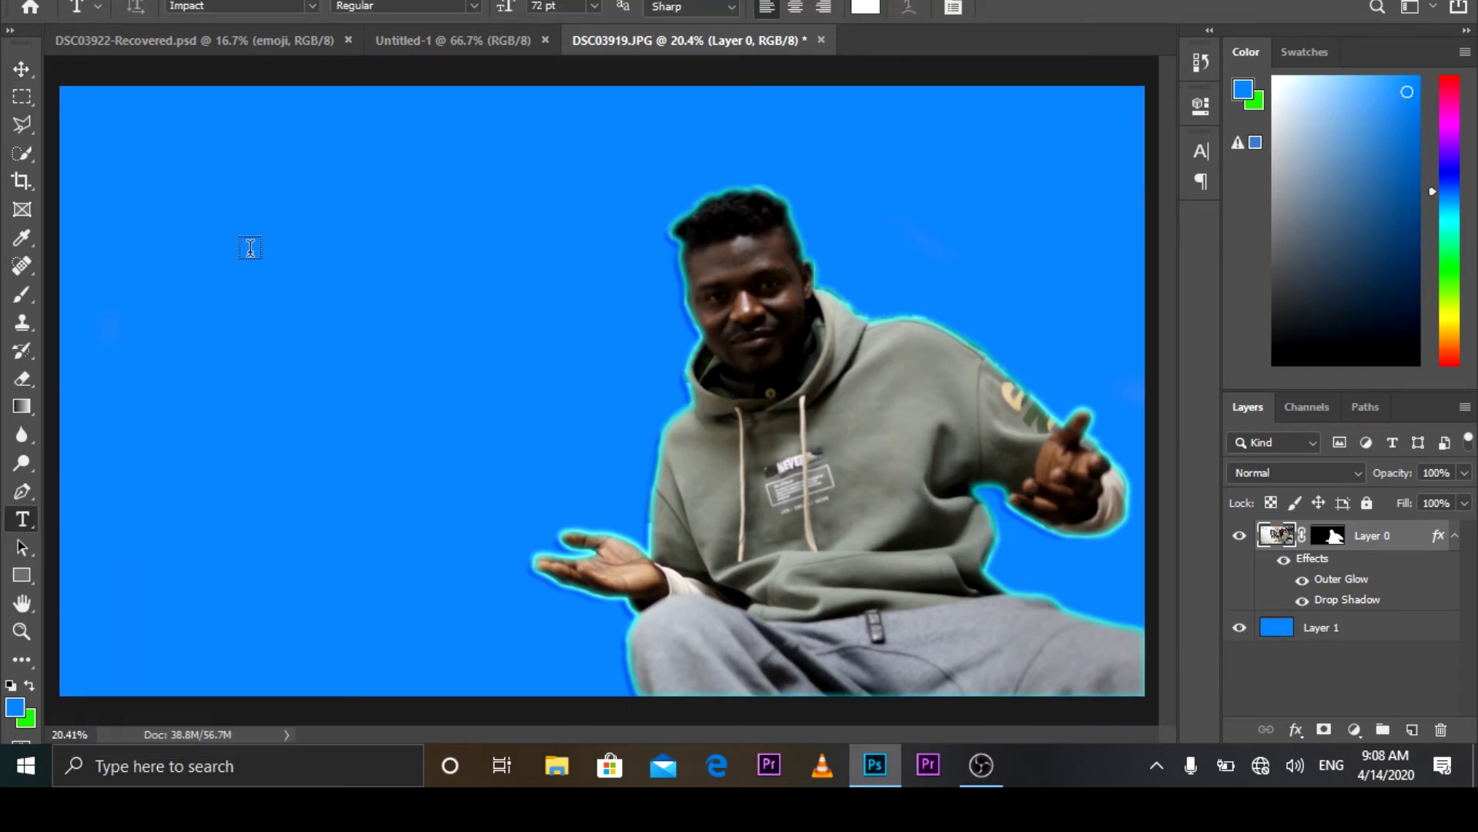
pyautogui.click(176, 182)
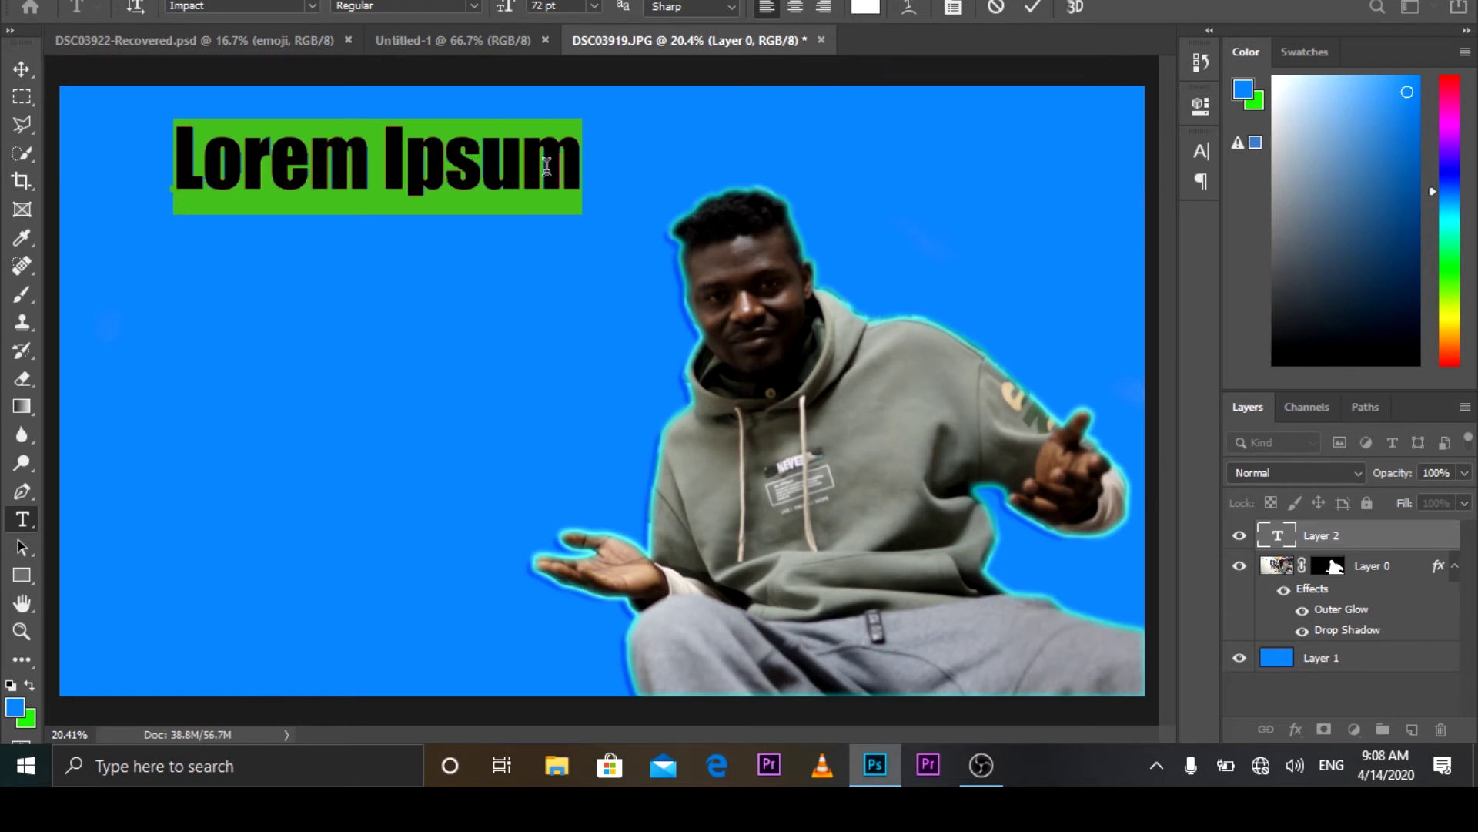
pyautogui.click(243, 166)
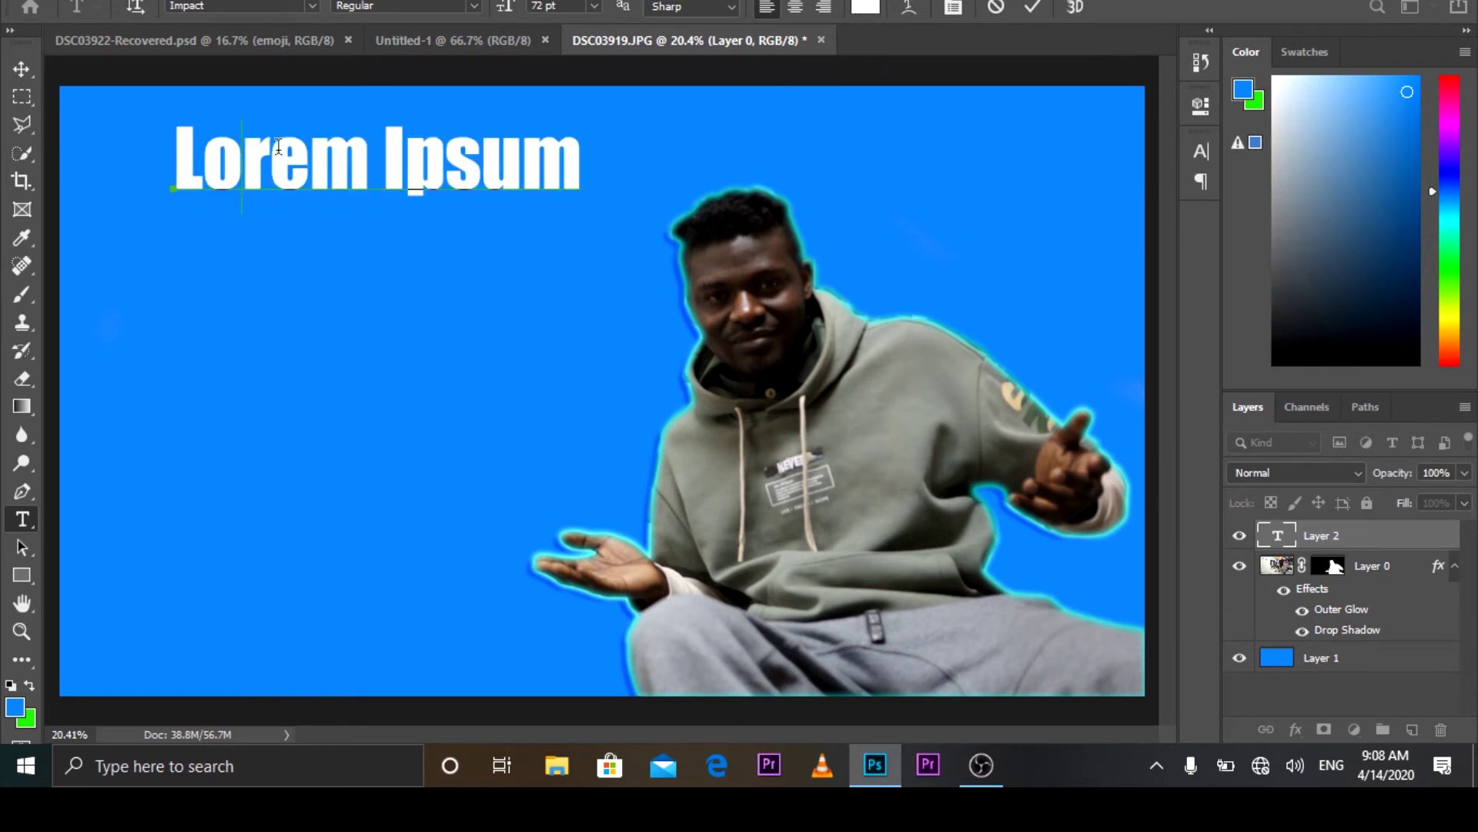
pyautogui.press('Right')
pyautogui.press('Right')
pyautogui.press('Right')
pyautogui.press('Right')
pyautogui.press('Right')
pyautogui.press('Right')
pyautogui.press('Right')
pyautogui.press('Right')
pyautogui.press('Right')
pyautogui.press('Right')
pyautogui.press('BackSpace')
pyautogui.press('BackSpace')
pyautogui.press('BackSpace')
pyautogui.press('BackSpace')
pyautogui.press('BackSpace')
pyautogui.press('BackSpace')
pyautogui.press('BackSpace')
pyautogui.press('BackSpace')
pyautogui.press('BackSpace')
pyautogui.press('BackSpace')
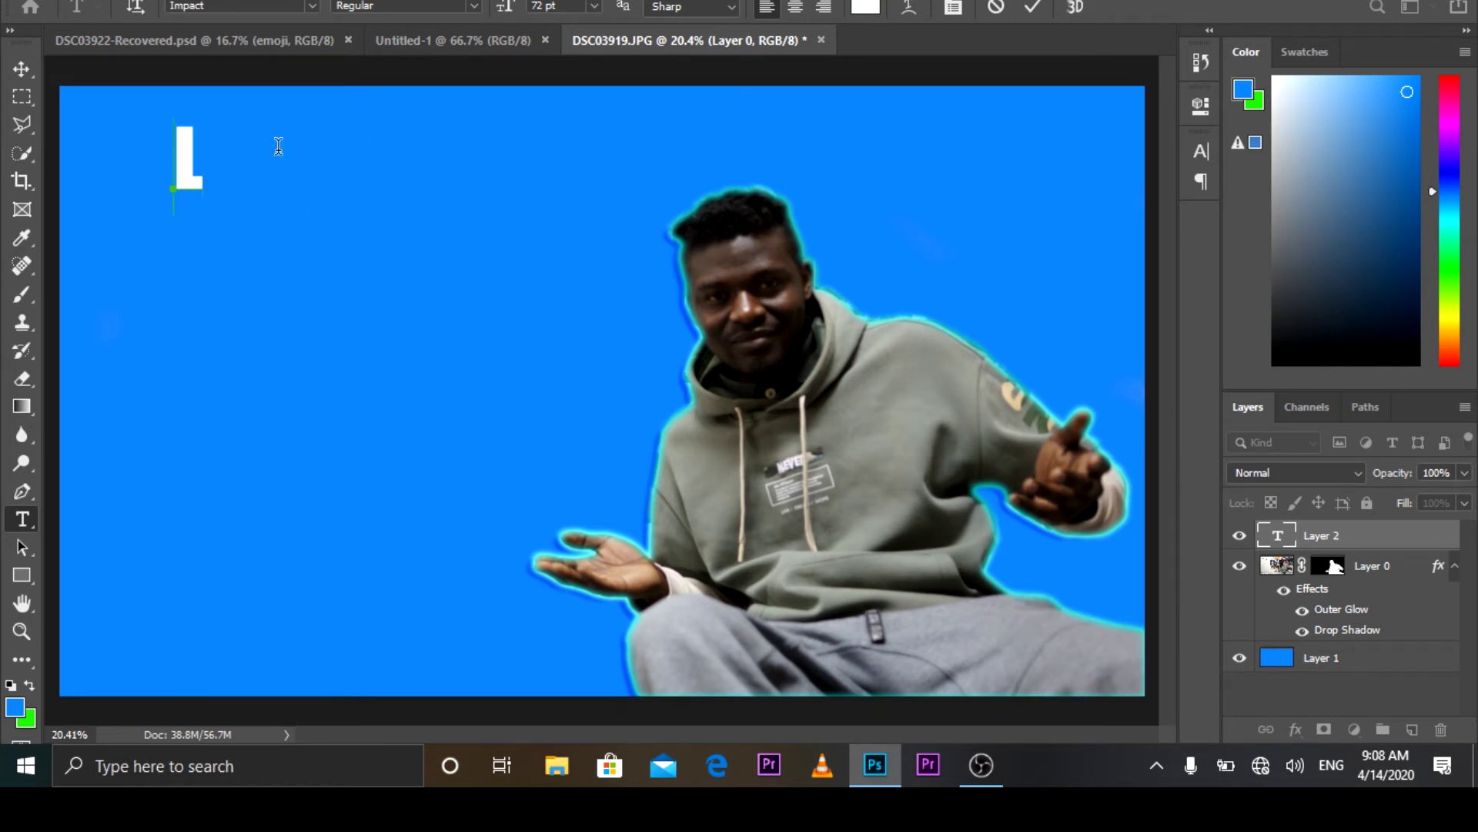
pyautogui.press('BackSpace')
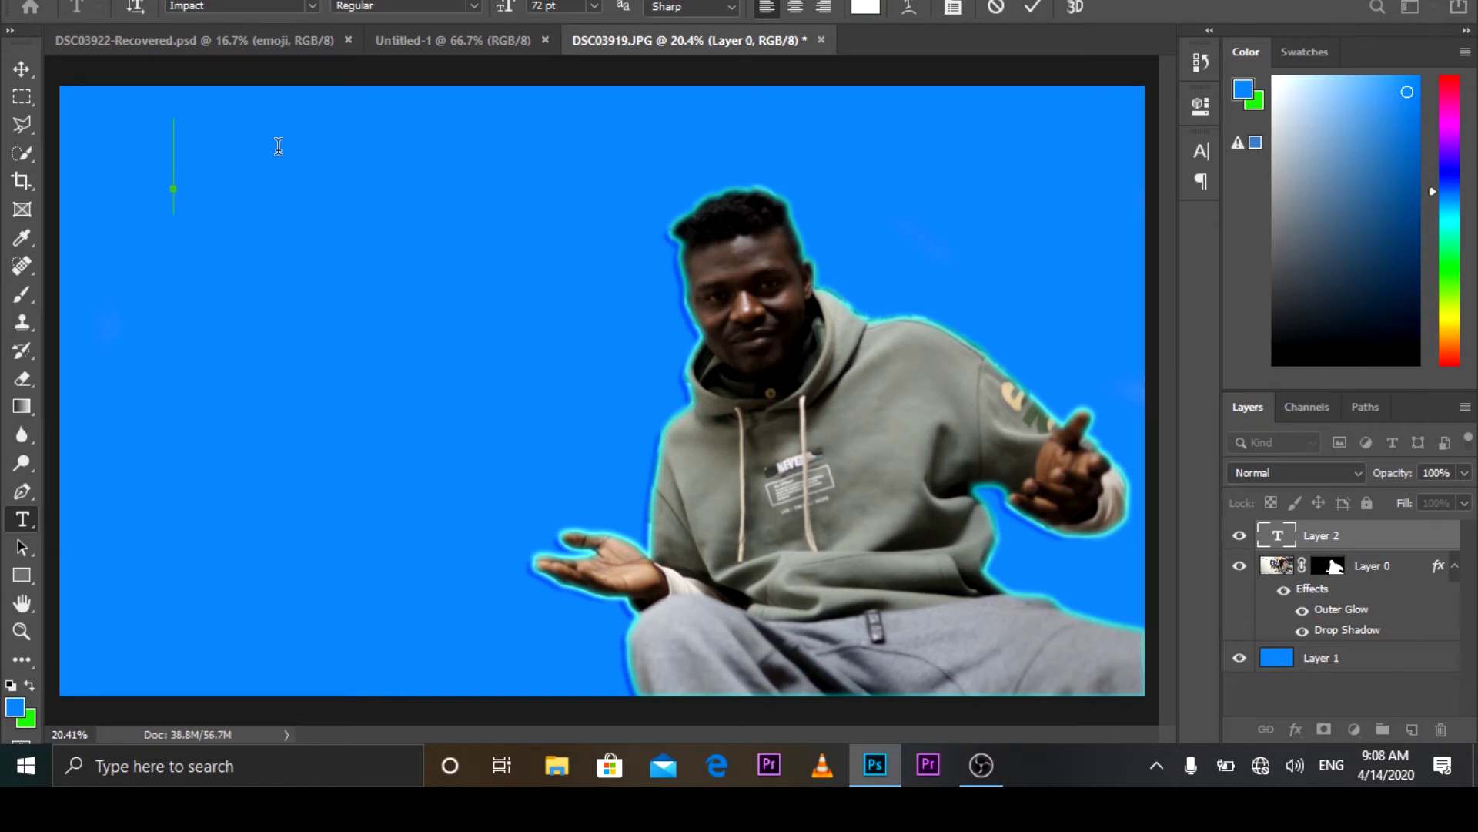
pyautogui.write('ho')
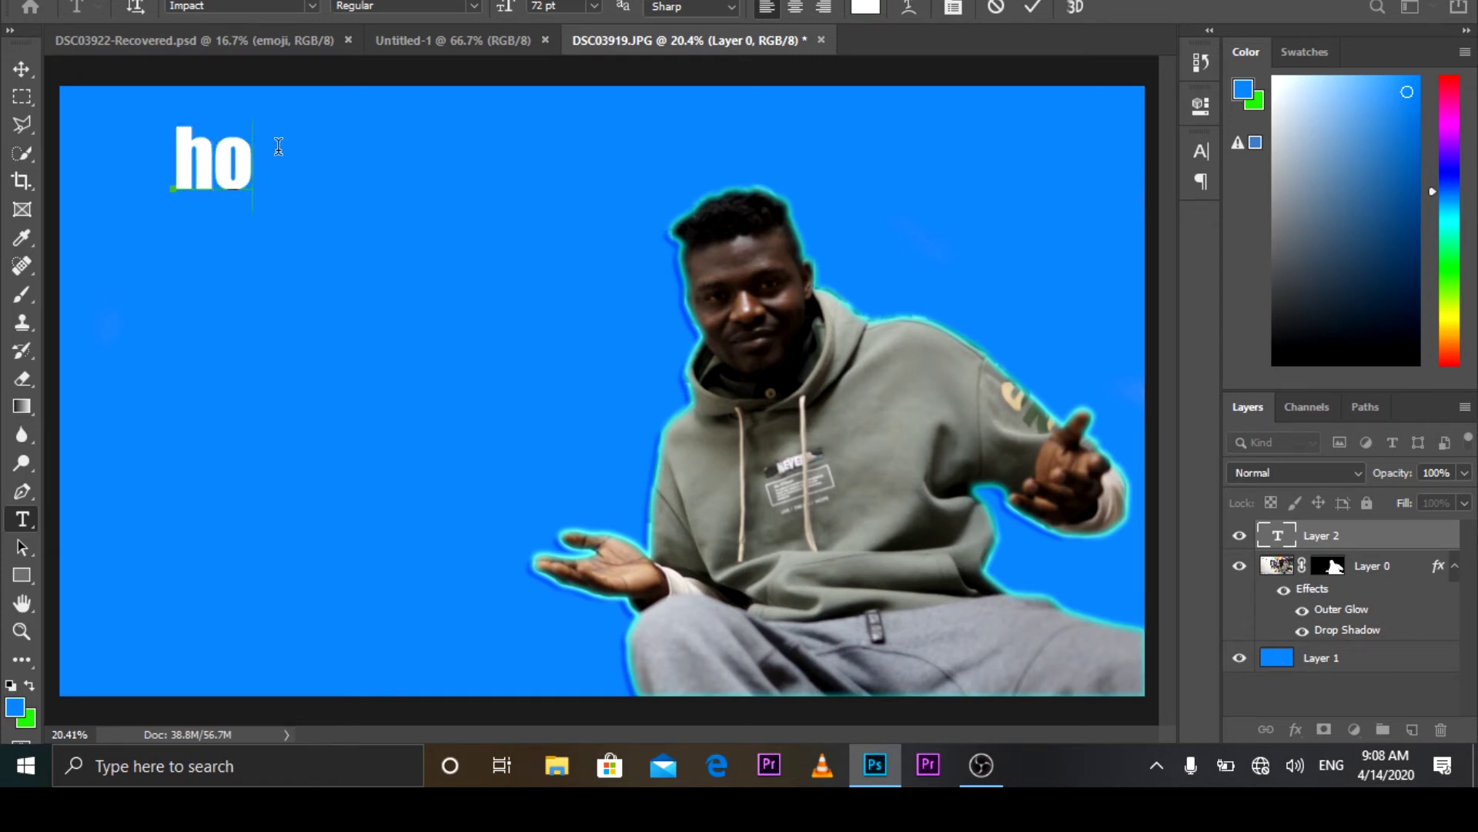
pyautogui.write('w to ')
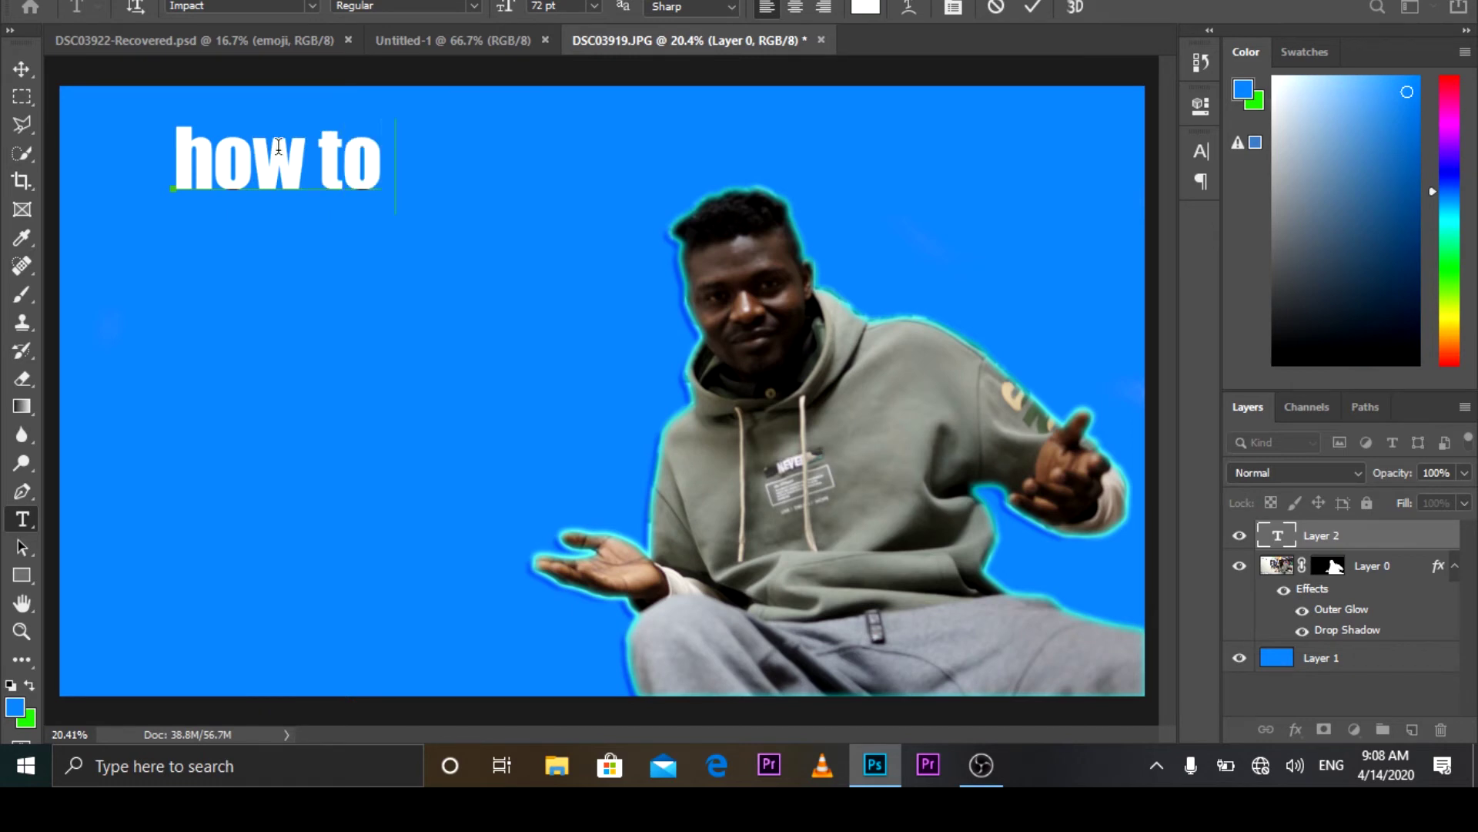
pyautogui.write('mak')
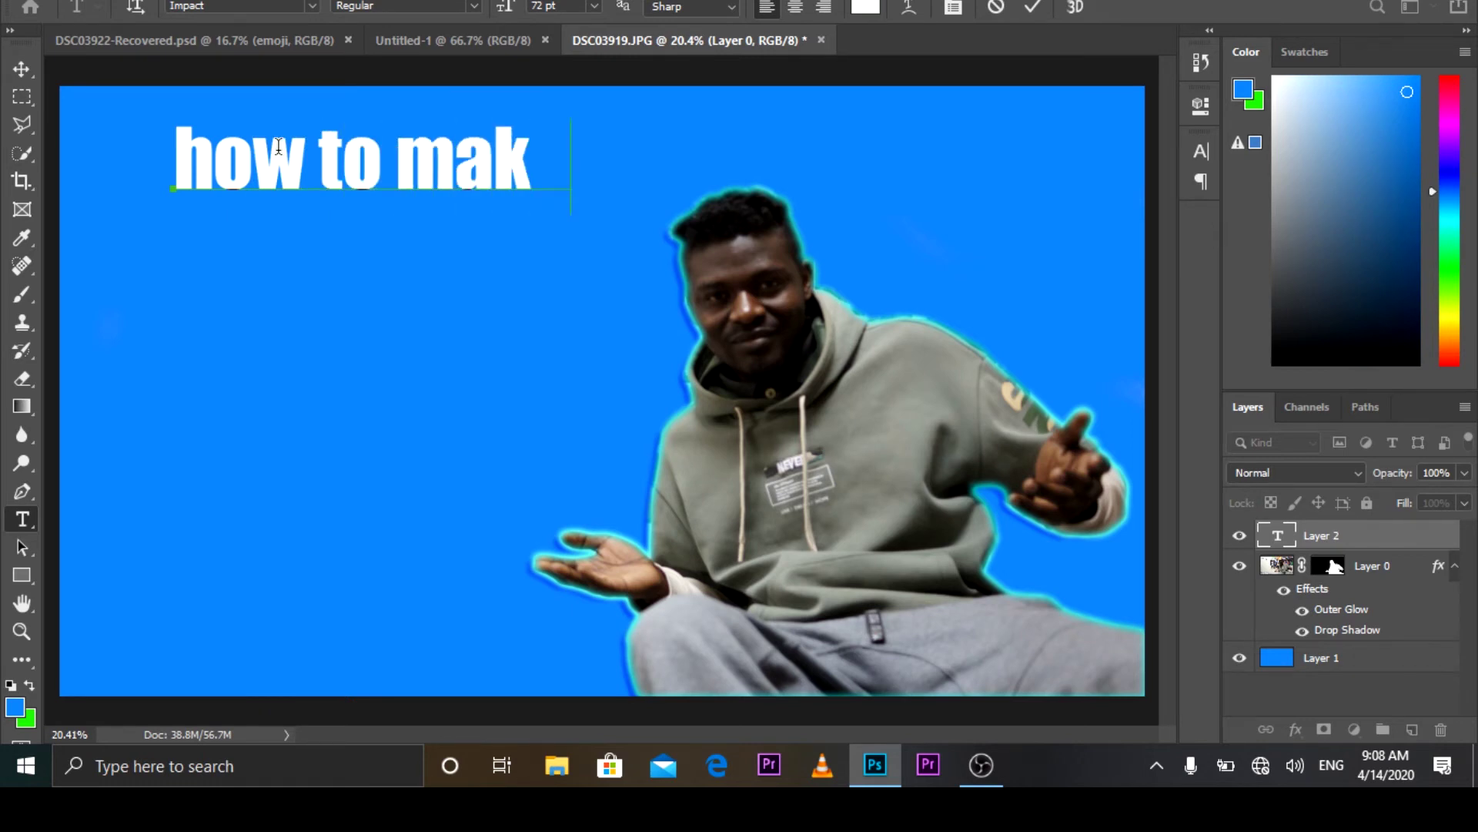
pyautogui.write('e a ')
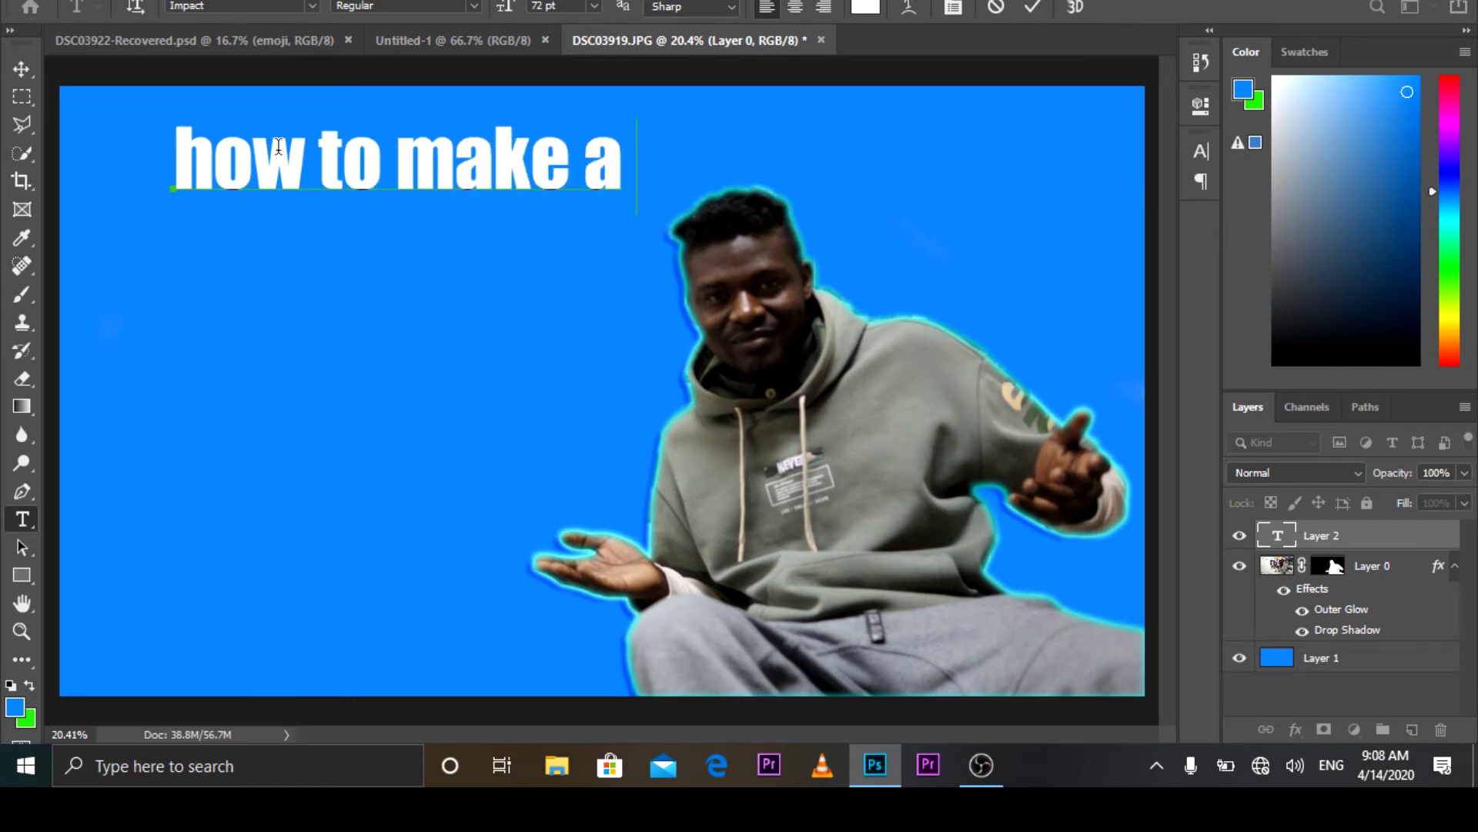
pyautogui.write('y')
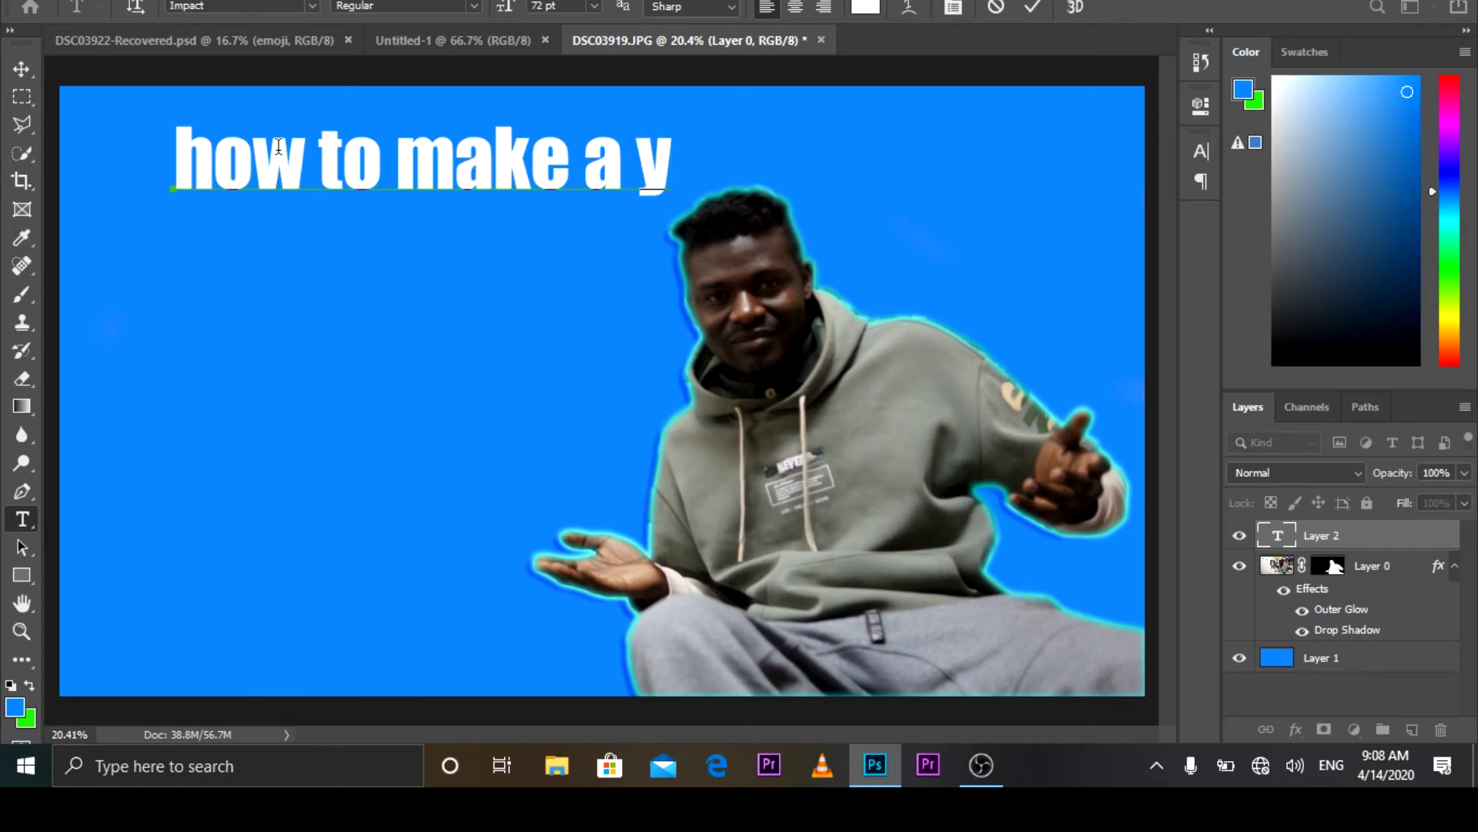
pyautogui.write('ou')
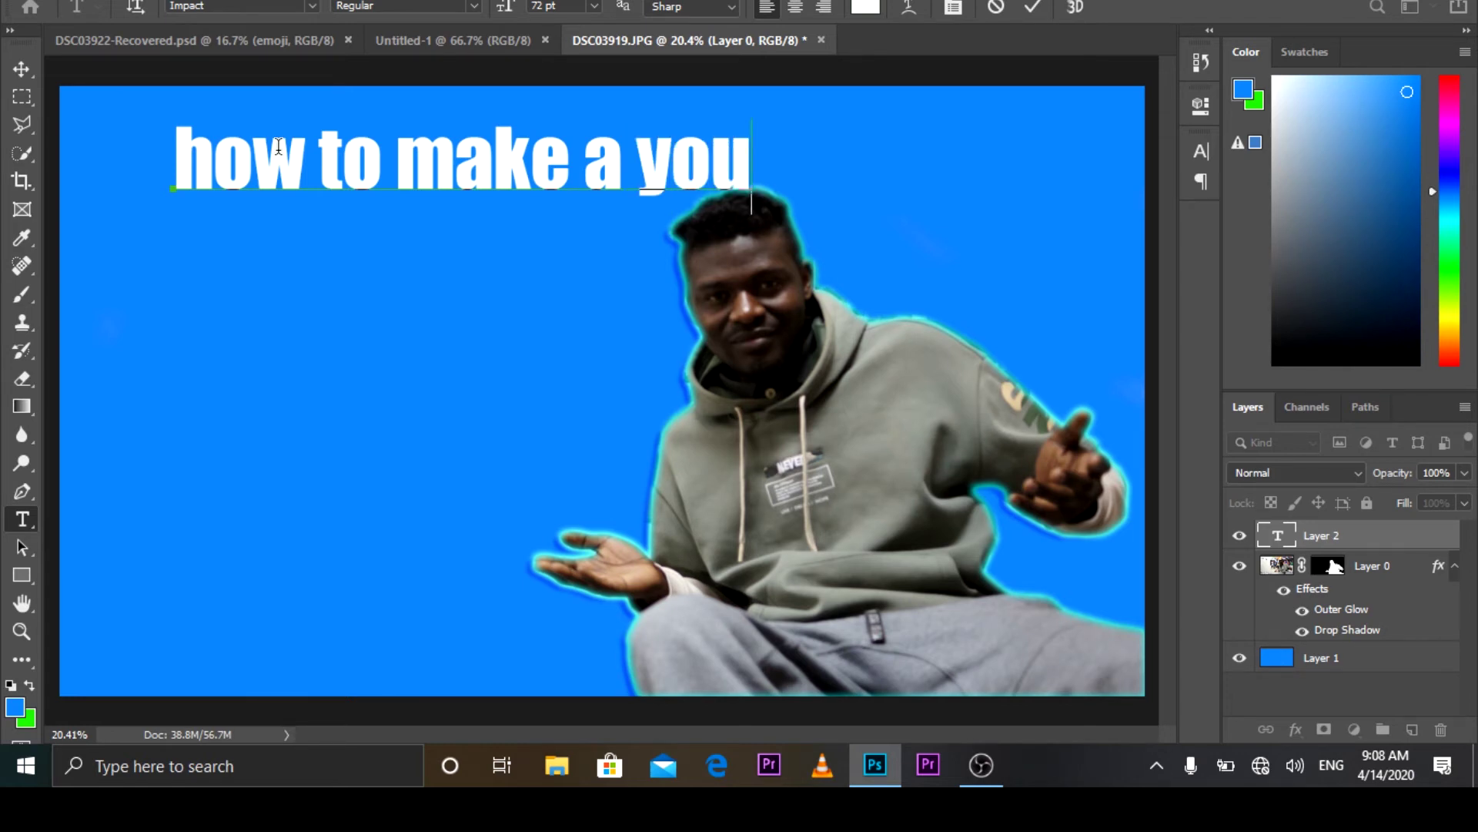
pyautogui.write('tube')
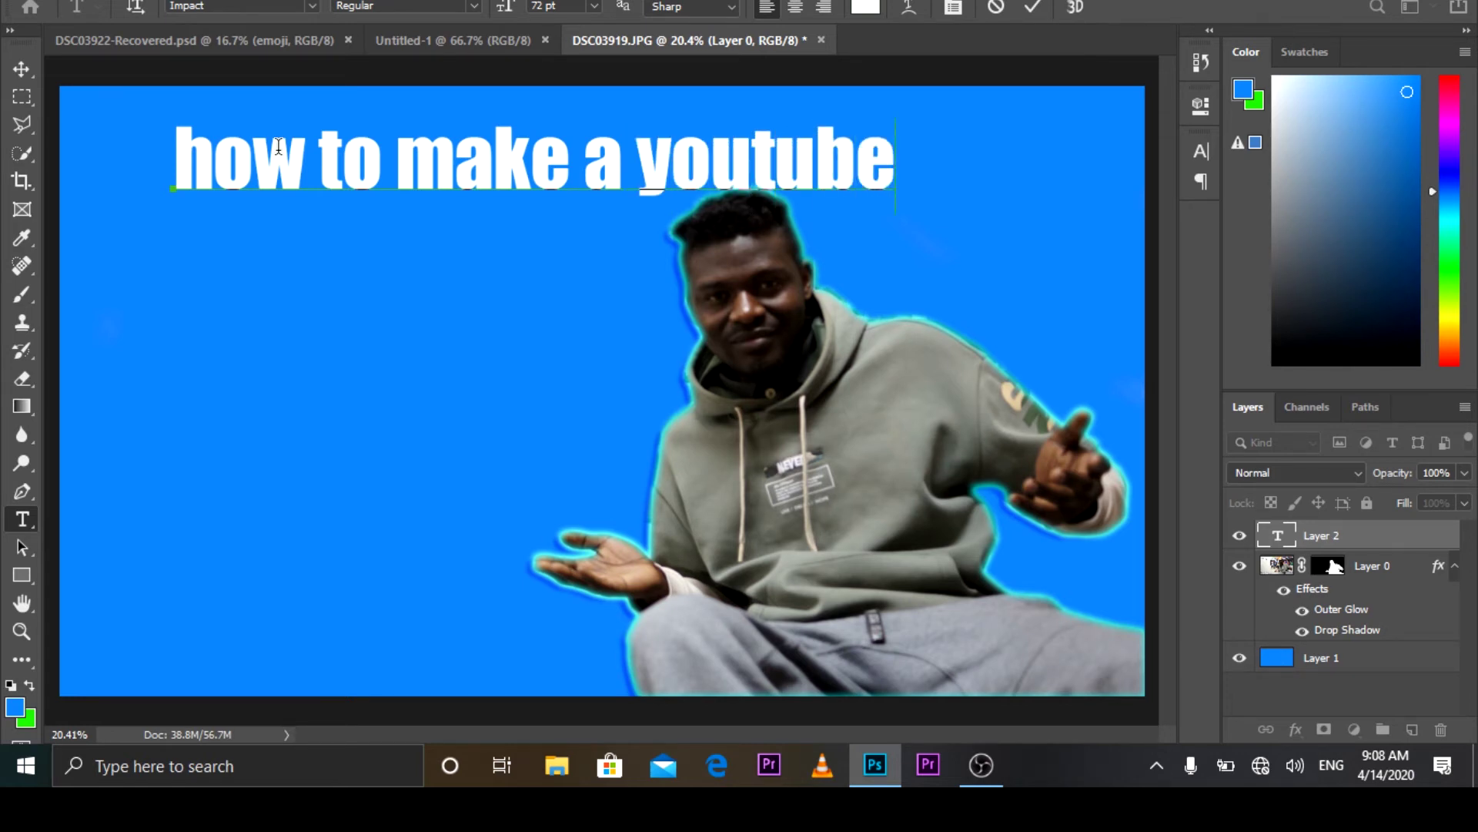
pyautogui.write(' thu')
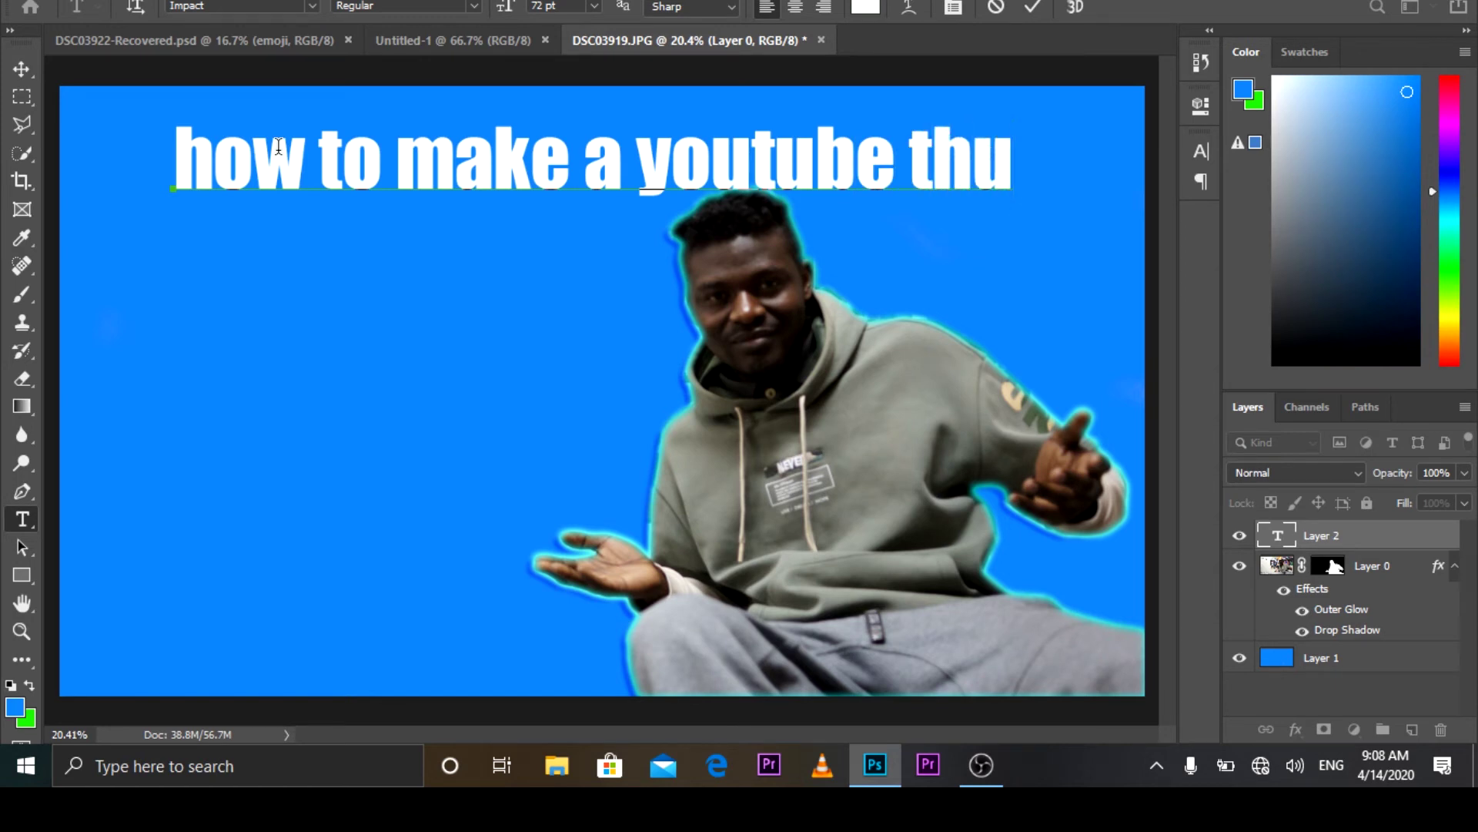
pyautogui.write('mb')
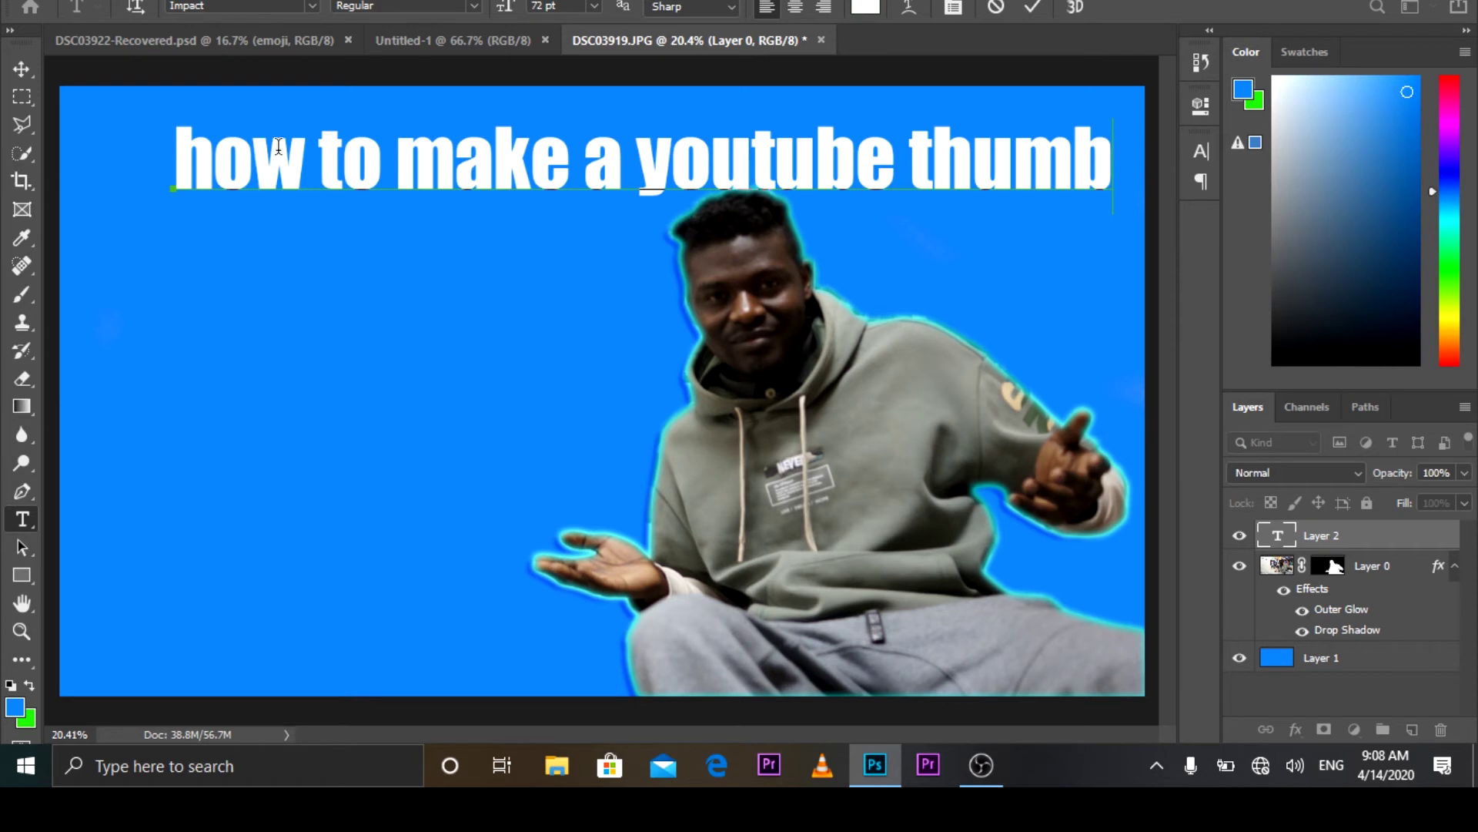
pyautogui.write('n')
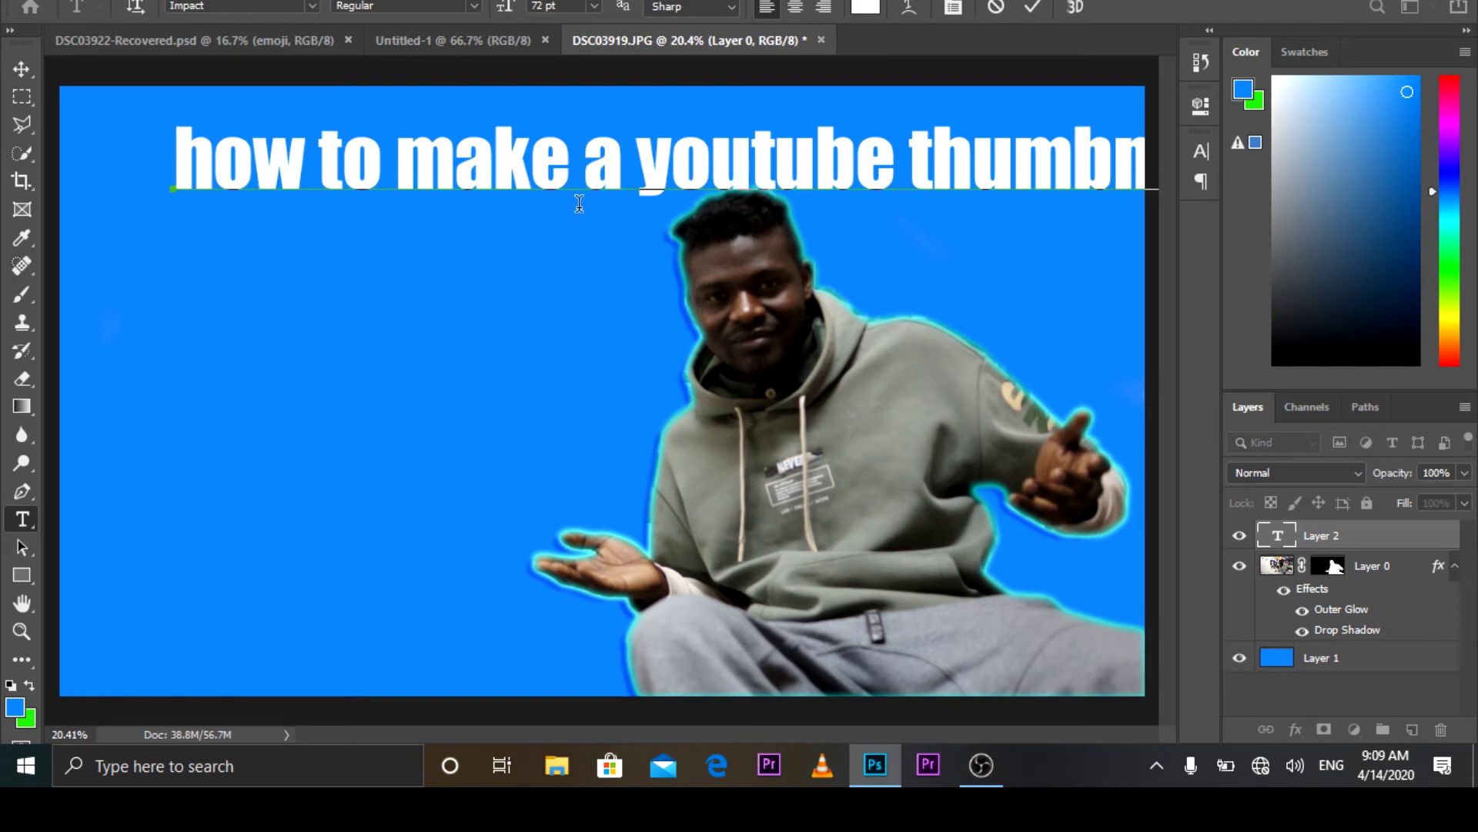
pyautogui.click(579, 203)
pyautogui.click(1358, 547)
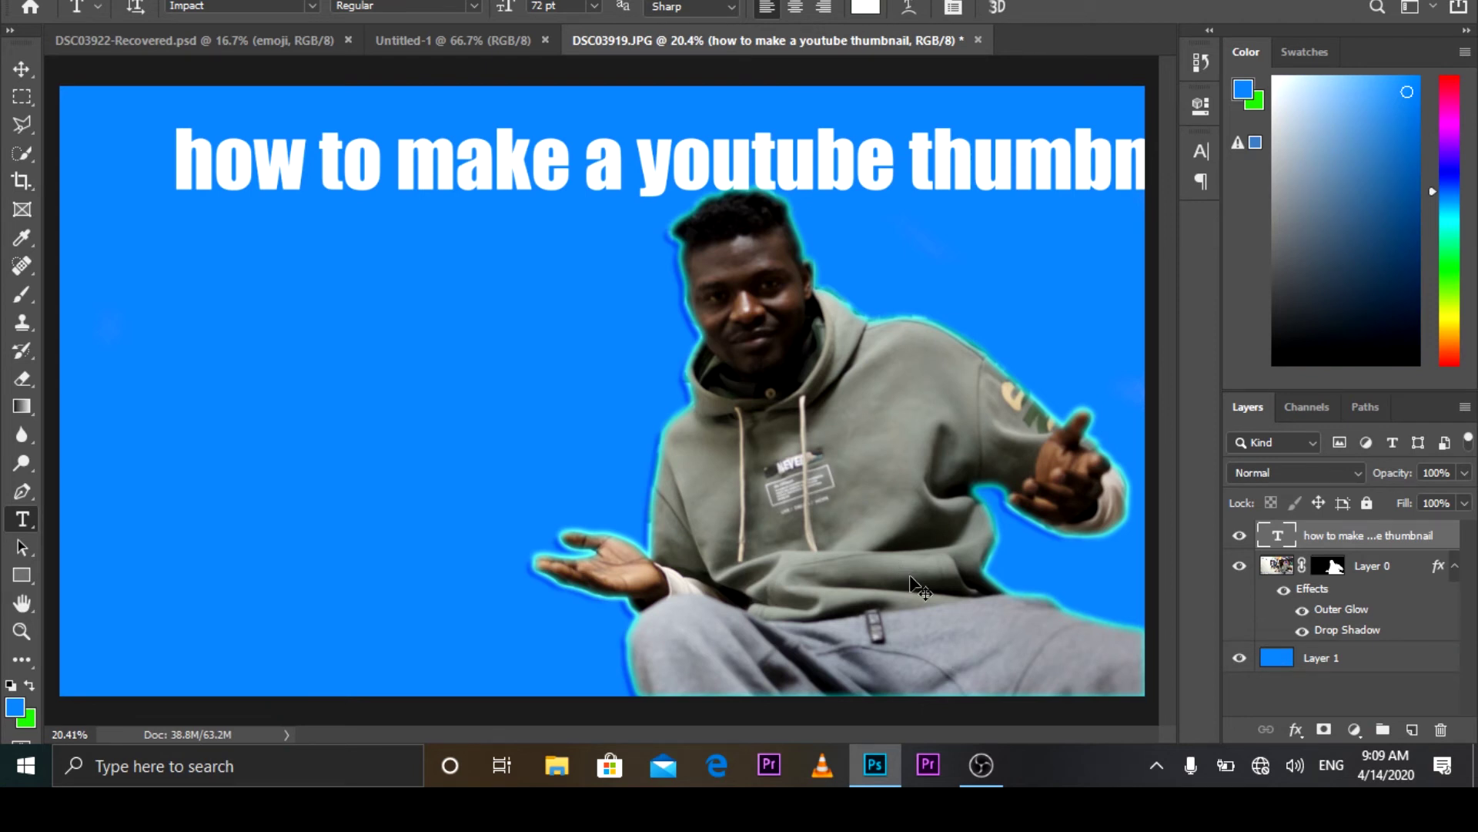
# Step: Duplicate the headline twice and stack the copies as 'how to make a', 'youtube' and 'thumbnail' lines
pyautogui.hotkey('ctrl', 'j')
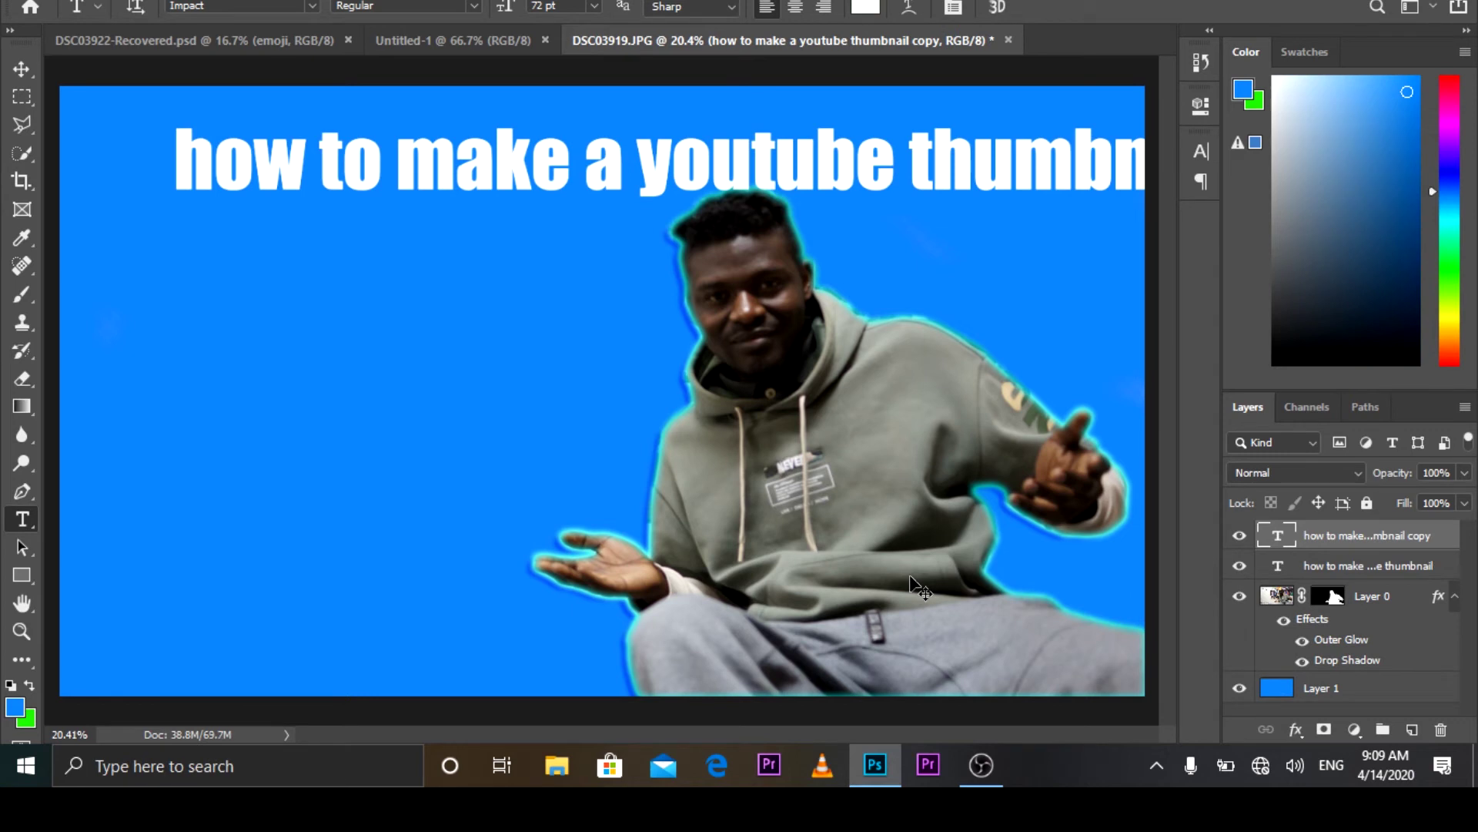
pyautogui.hotkey('ctrl', 'j')
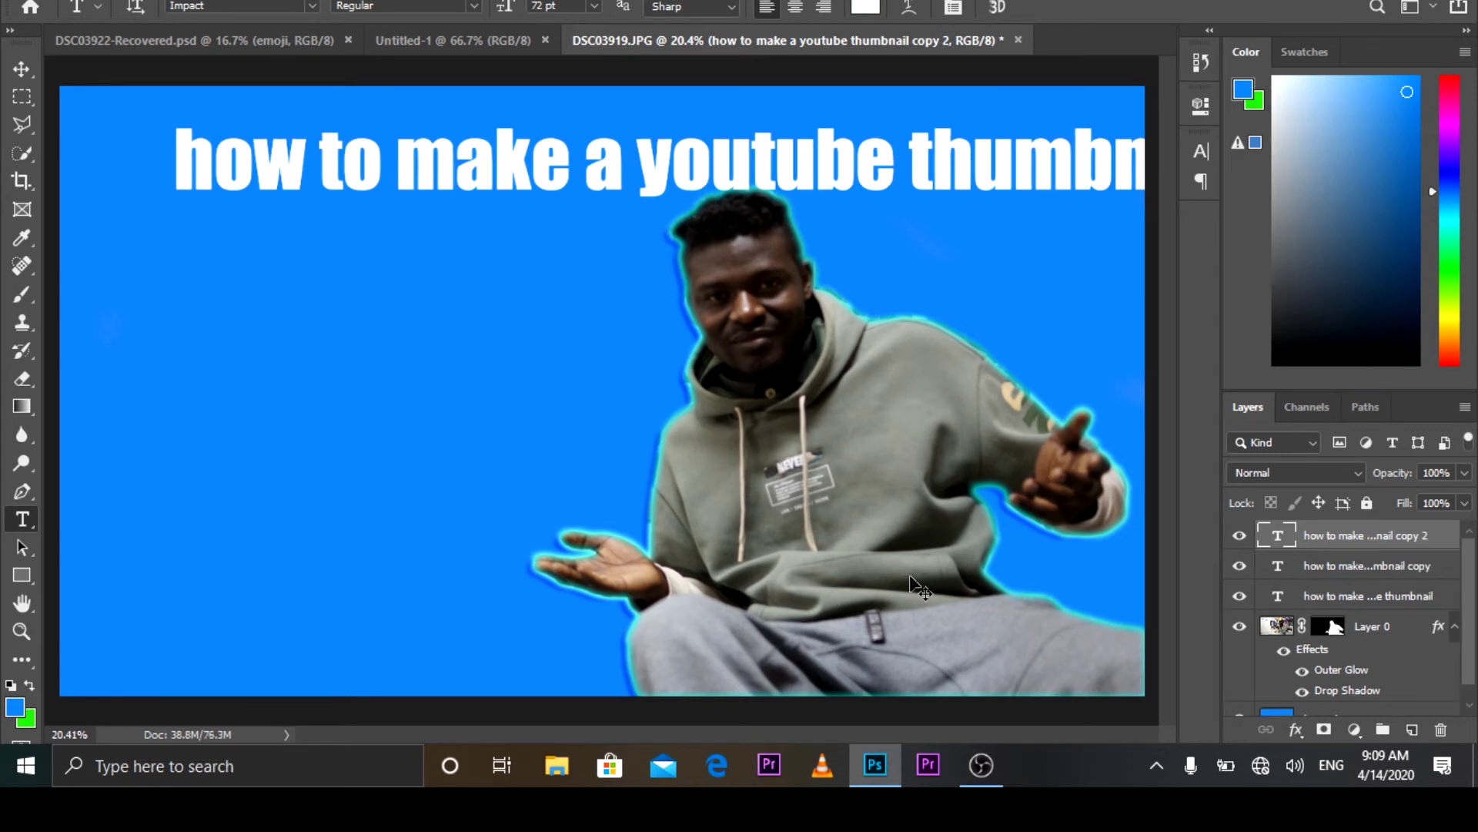
pyautogui.moveTo(174, 158); pyautogui.dragTo(638, 158)
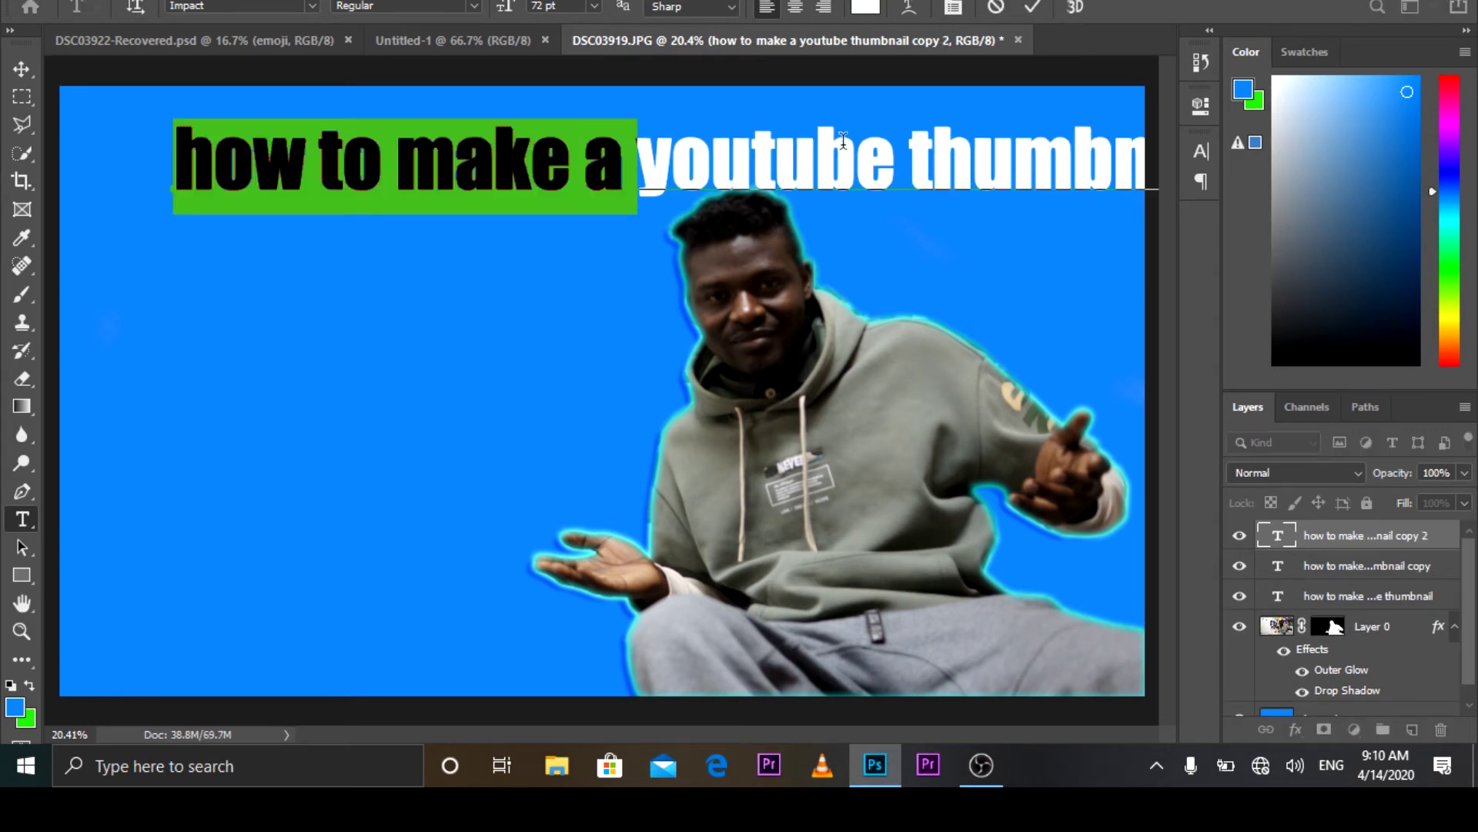
pyautogui.click(22, 67)
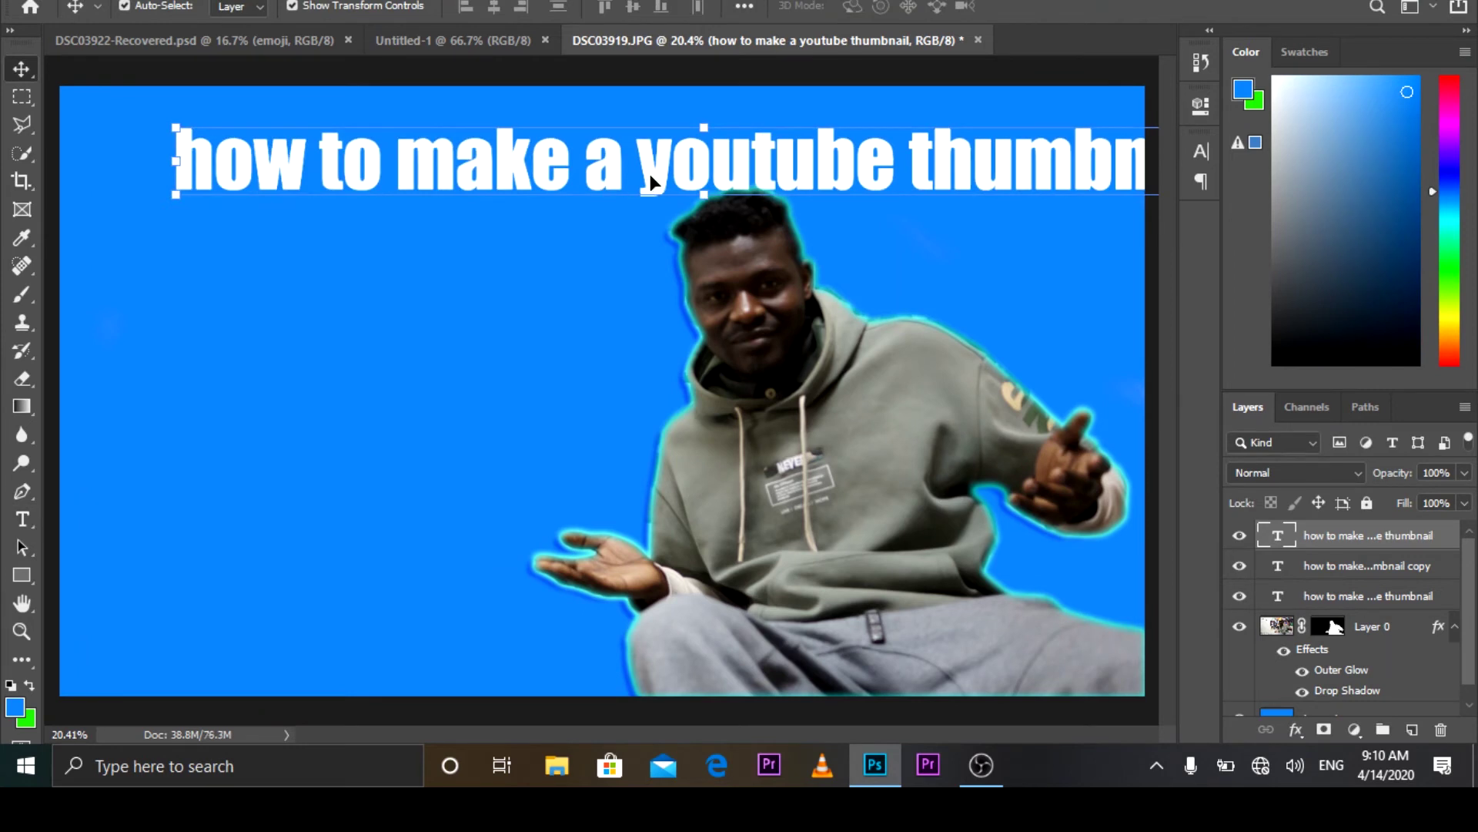
pyautogui.moveTo(652, 187); pyautogui.dragTo(653, 252)
pyautogui.moveTo(659, 193); pyautogui.dragTo(663, 312)
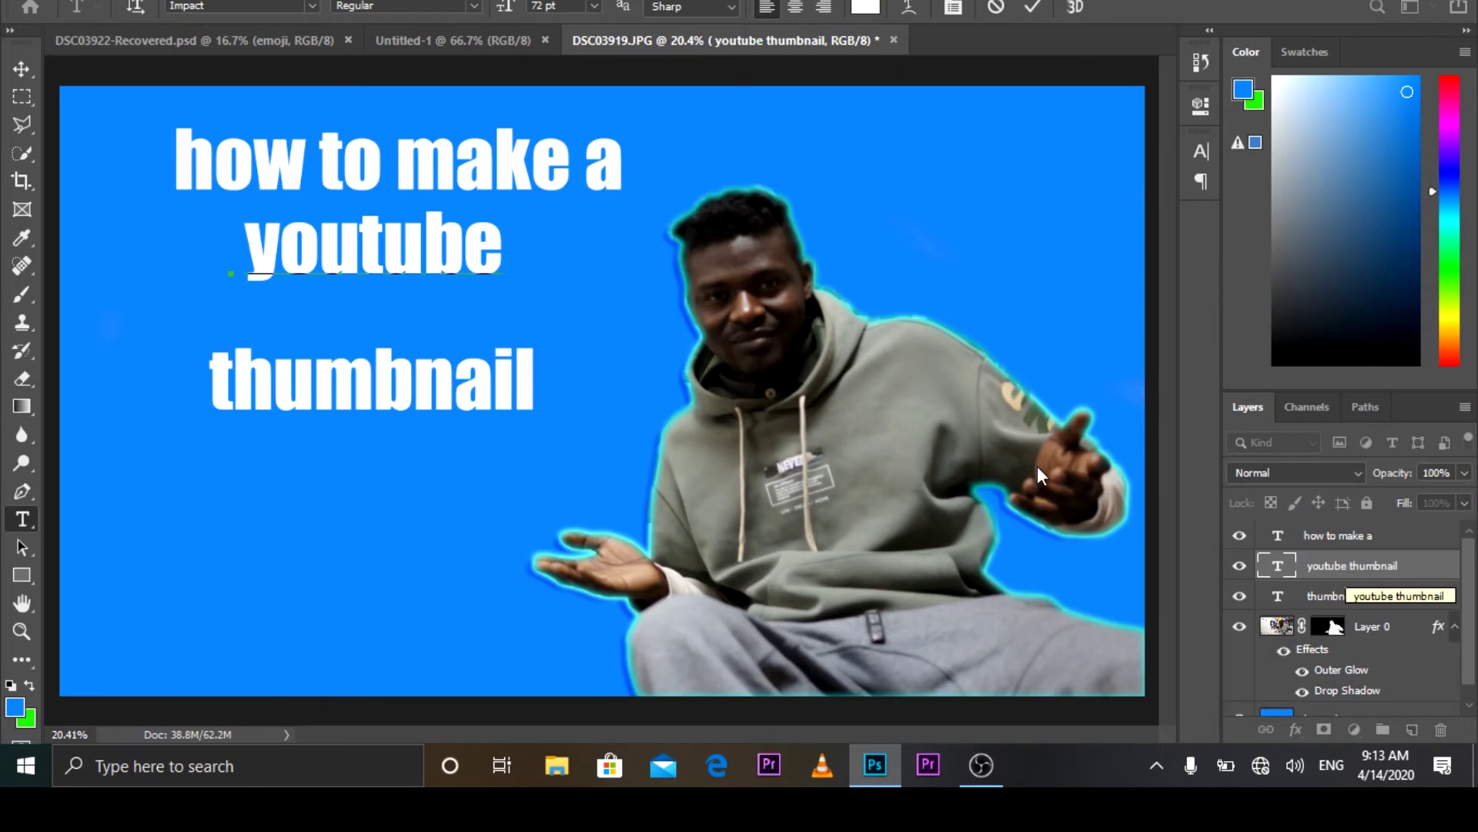
pyautogui.click(22, 70)
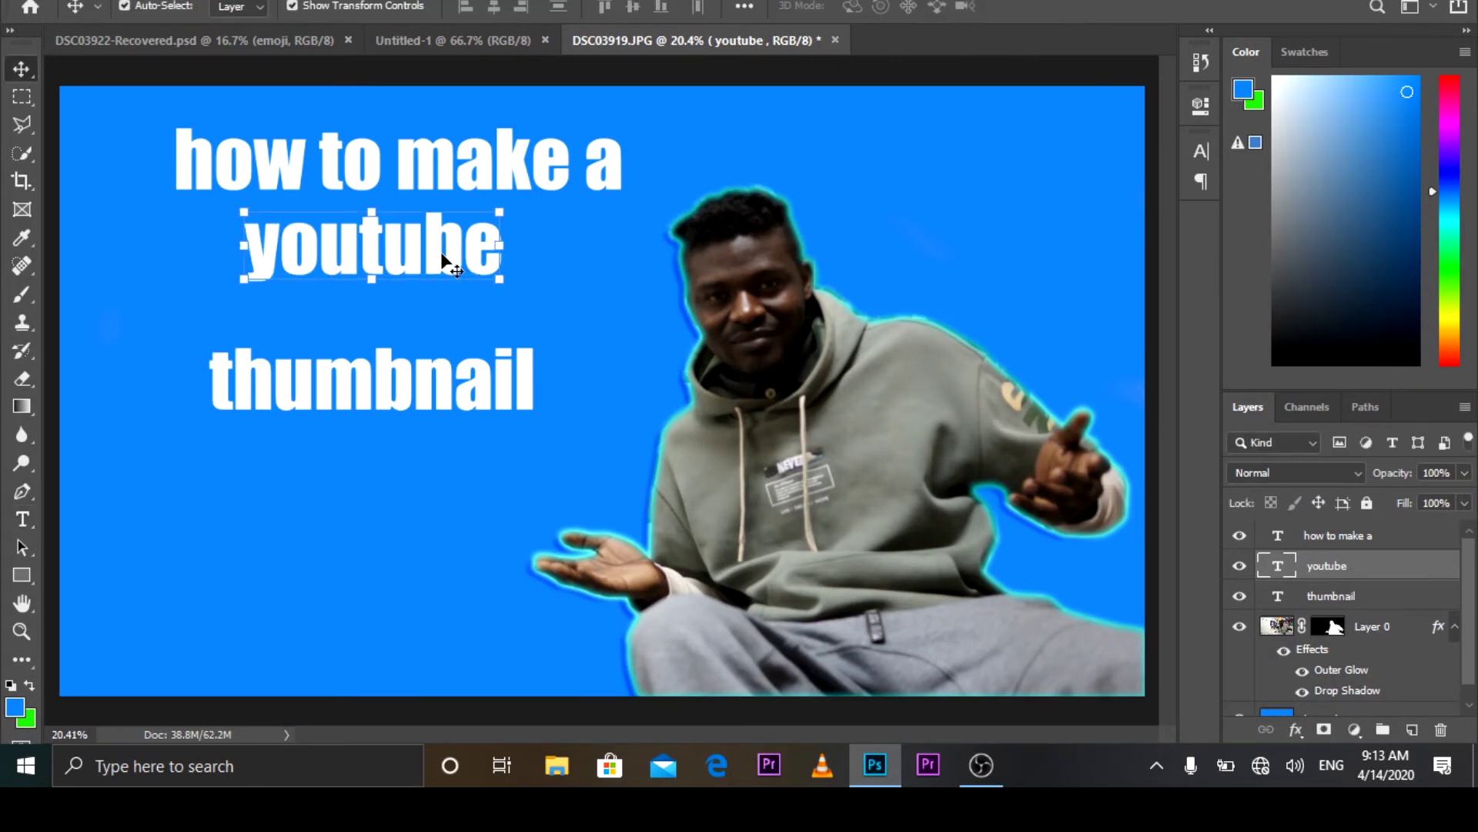
# Step: Scale the 'youtube' line to about 234% and move it right over the person
pyautogui.doubleClick(400, 261)
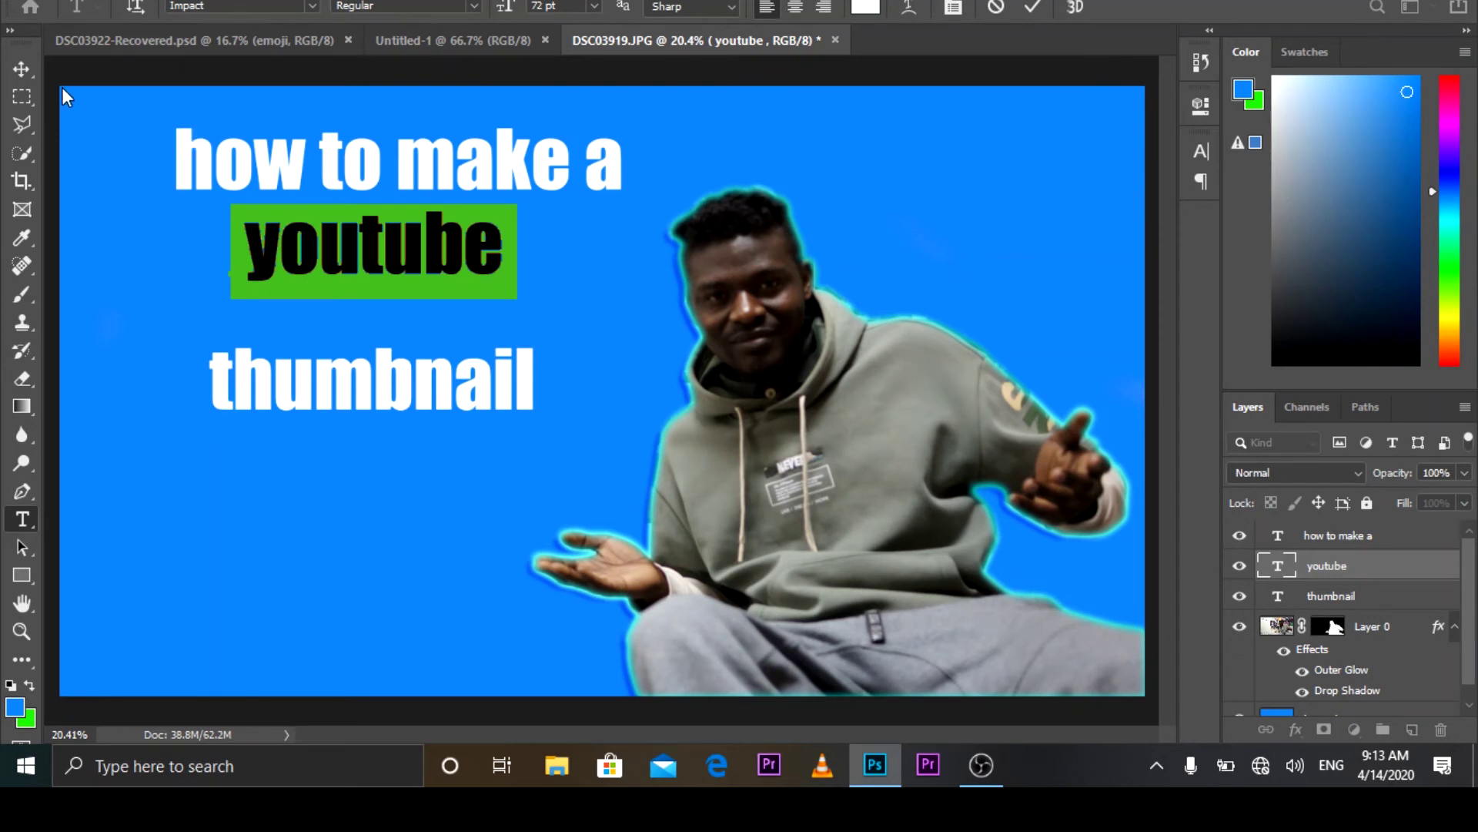
pyautogui.click(23, 69)
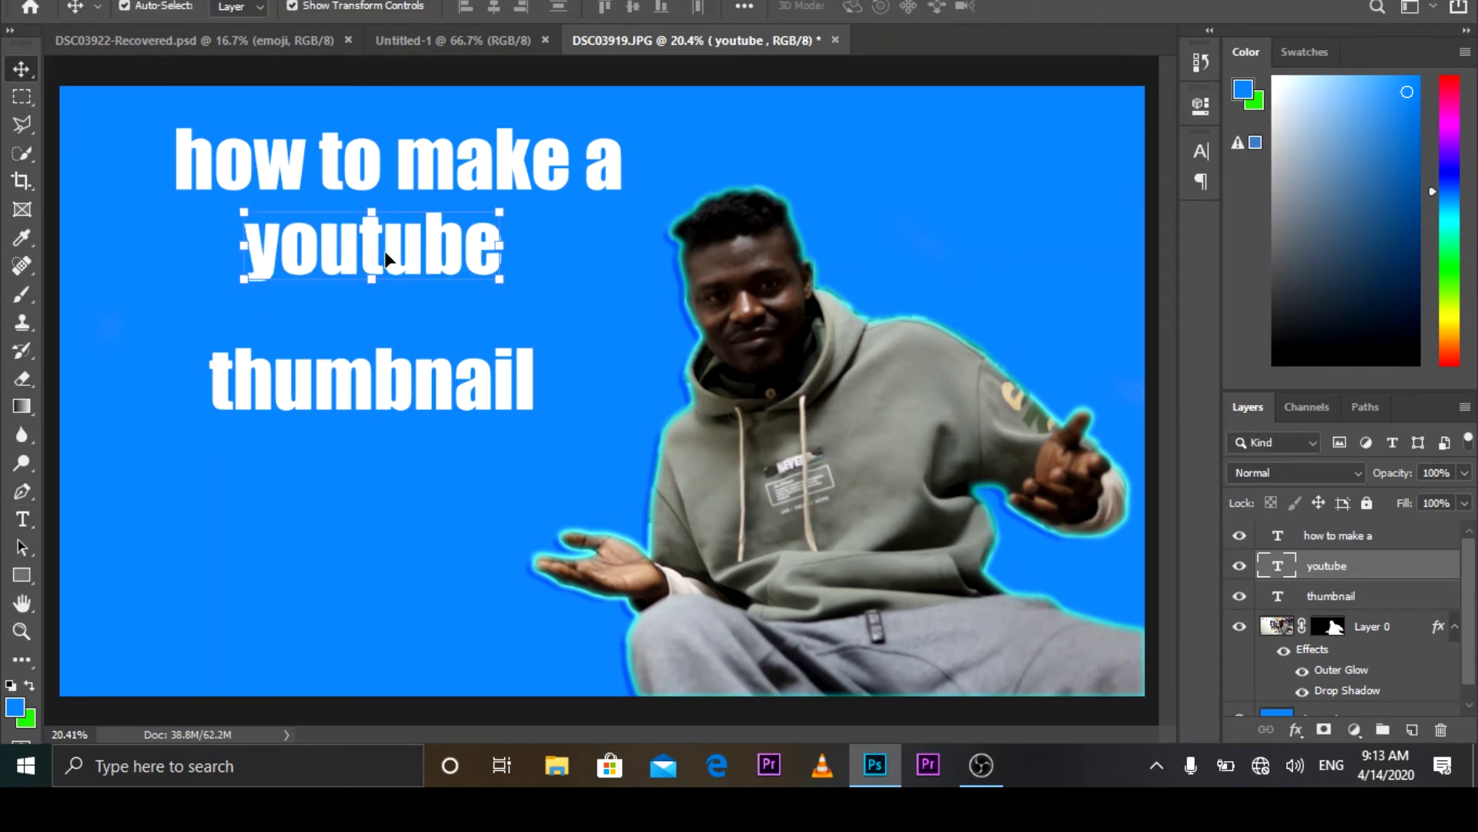
pyautogui.press('ctrl')
pyautogui.hotkey('ctrl', 't')
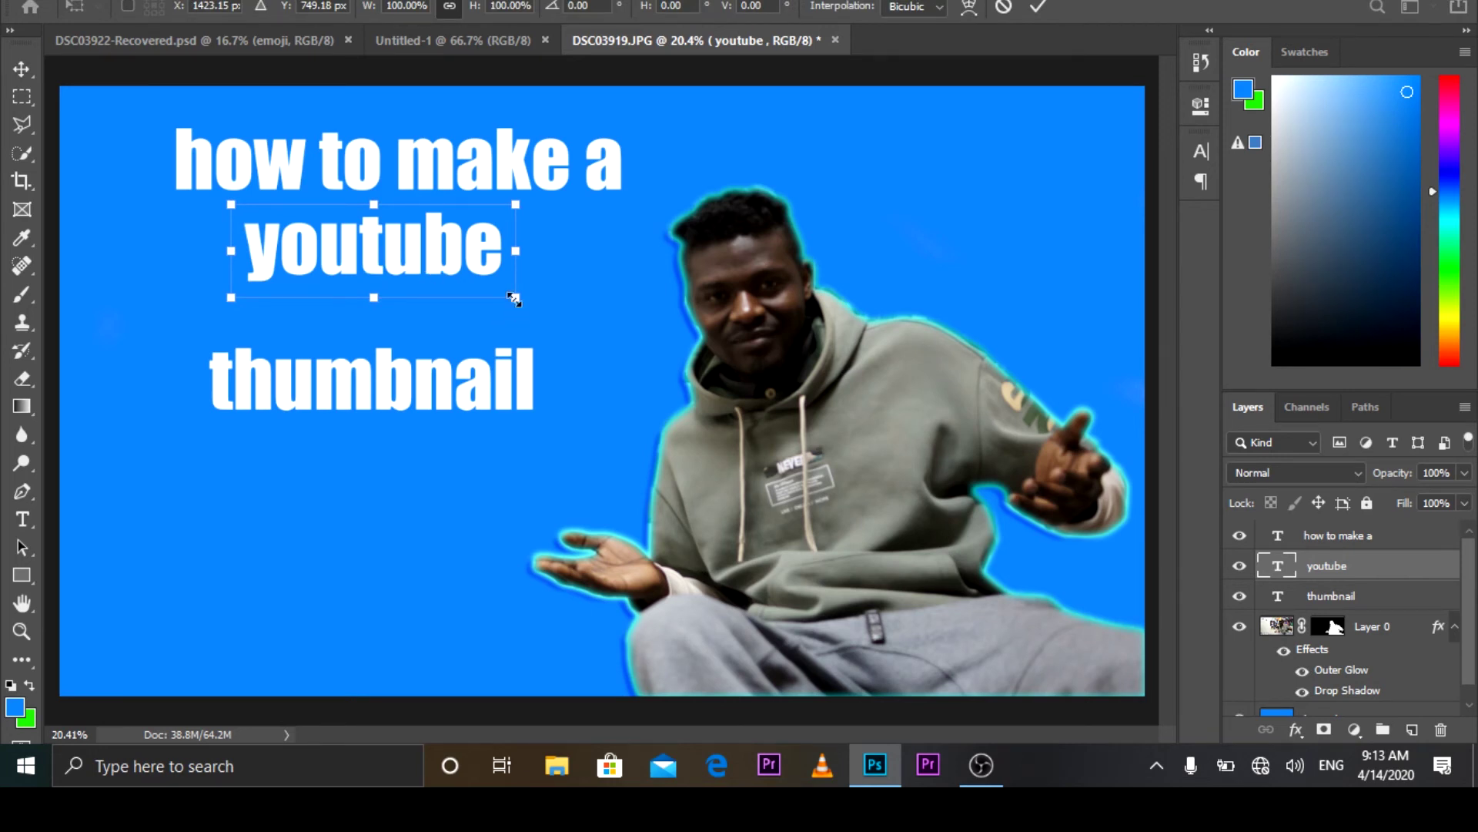
pyautogui.moveTo(514, 298); pyautogui.dragTo(870, 512)
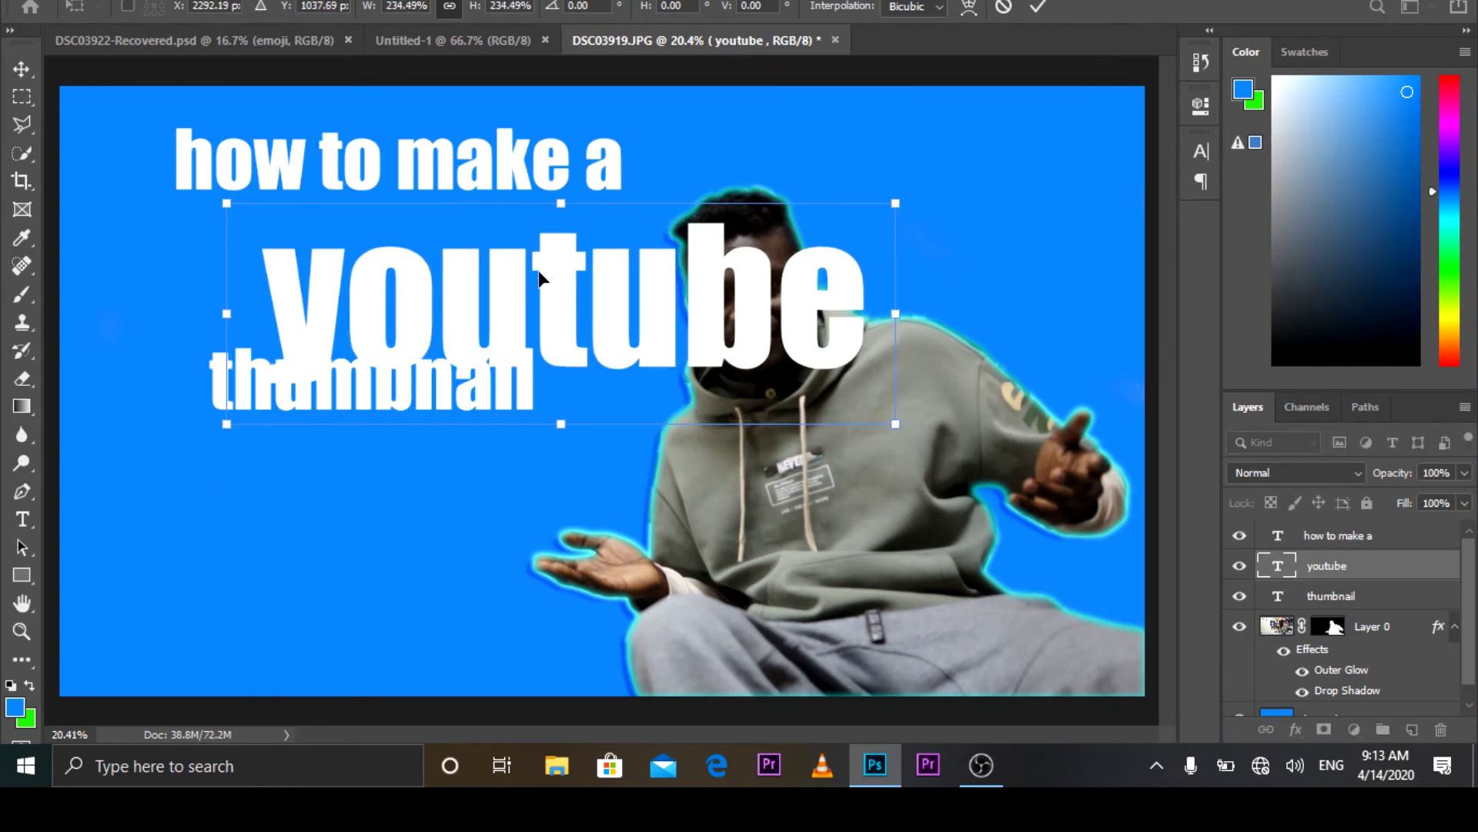
pyautogui.moveTo(557, 274); pyautogui.dragTo(803, 264)
pyautogui.press('Return')
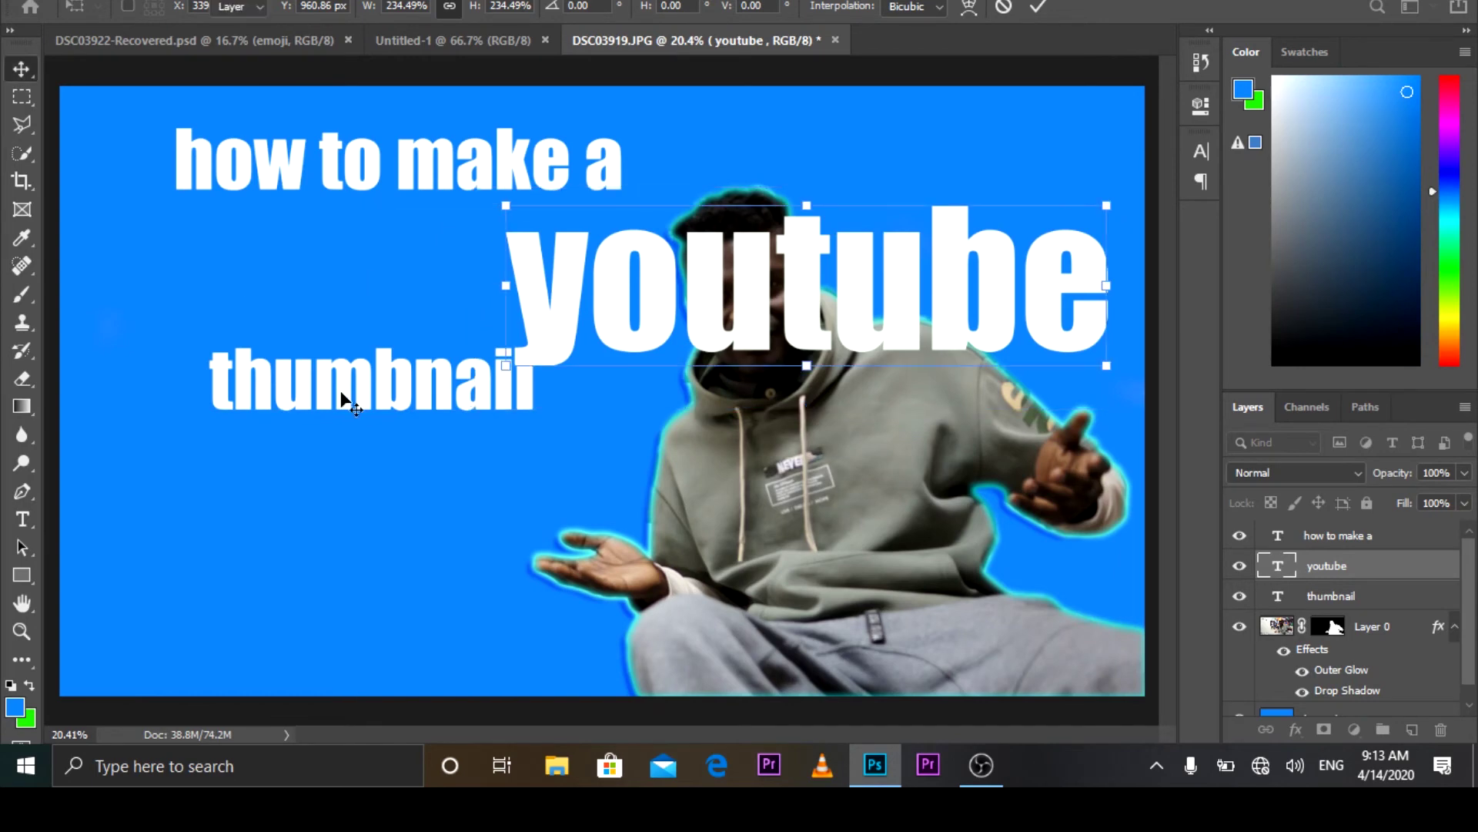
pyautogui.click(344, 401)
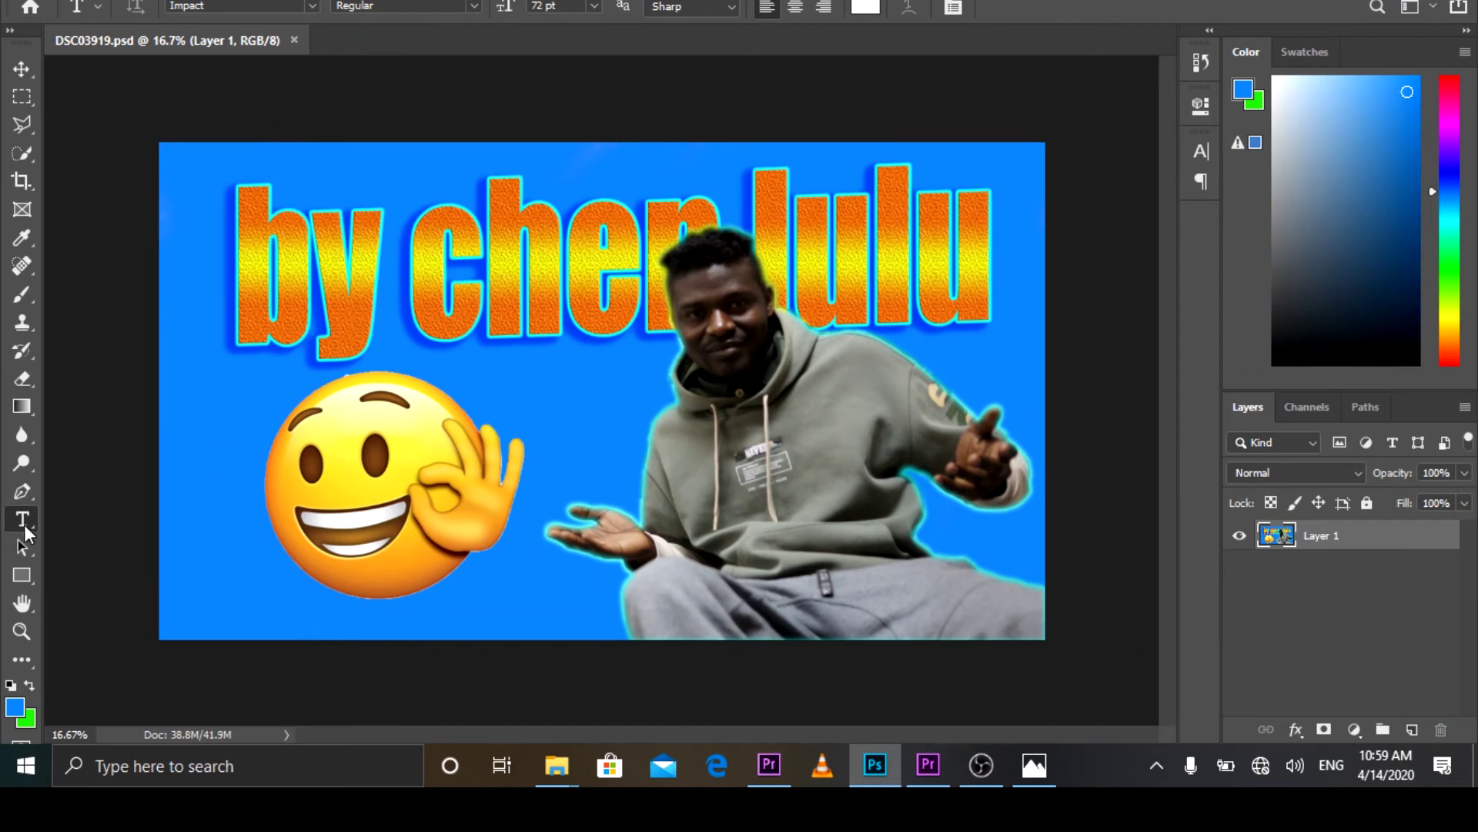
# Step: Create a white text layer reading 'youtube' below the orange byline, left of the face
pyautogui.rightClick(22, 522)
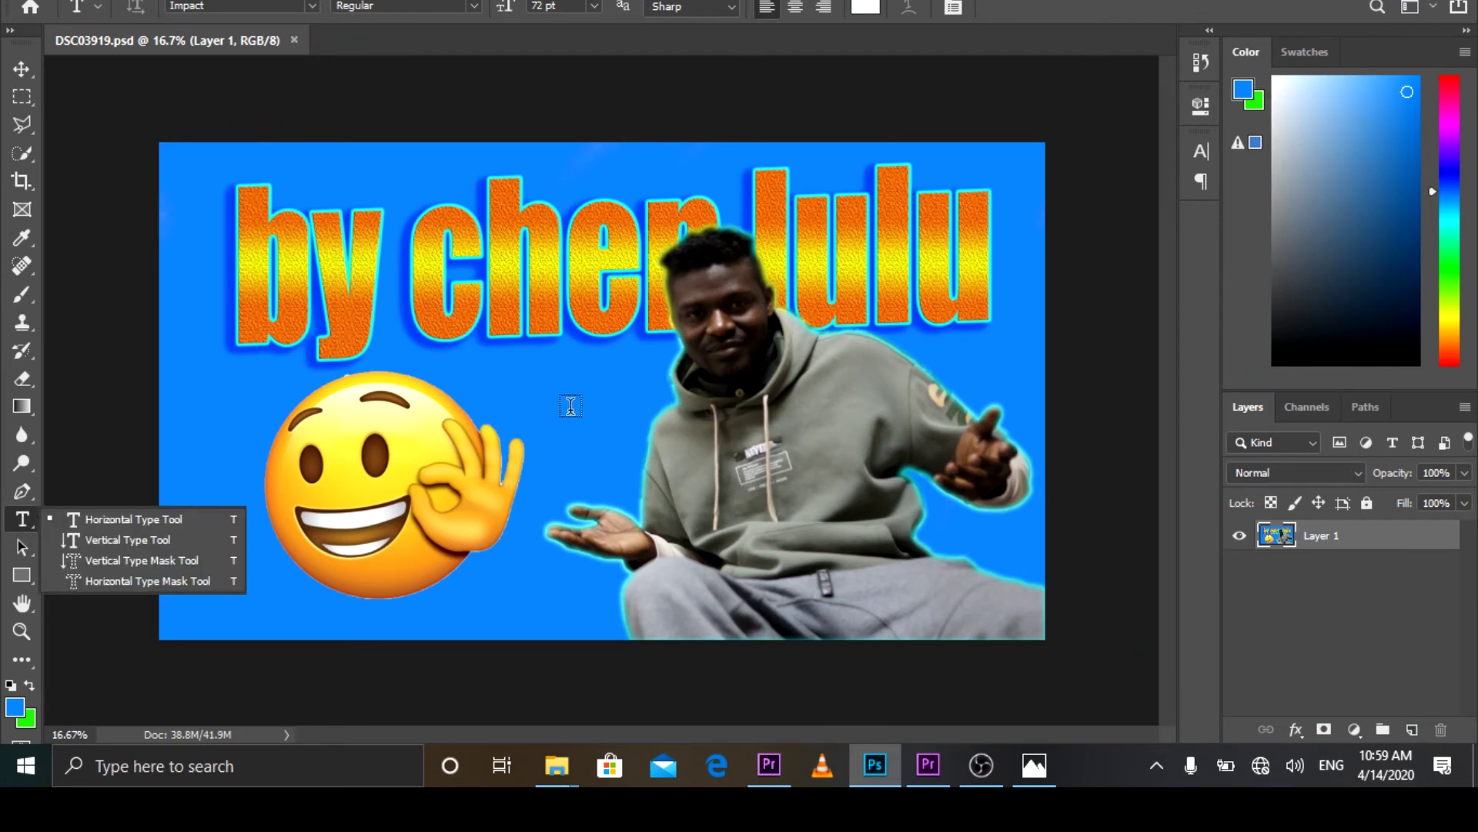
pyautogui.click(505, 383)
pyautogui.click(508, 385)
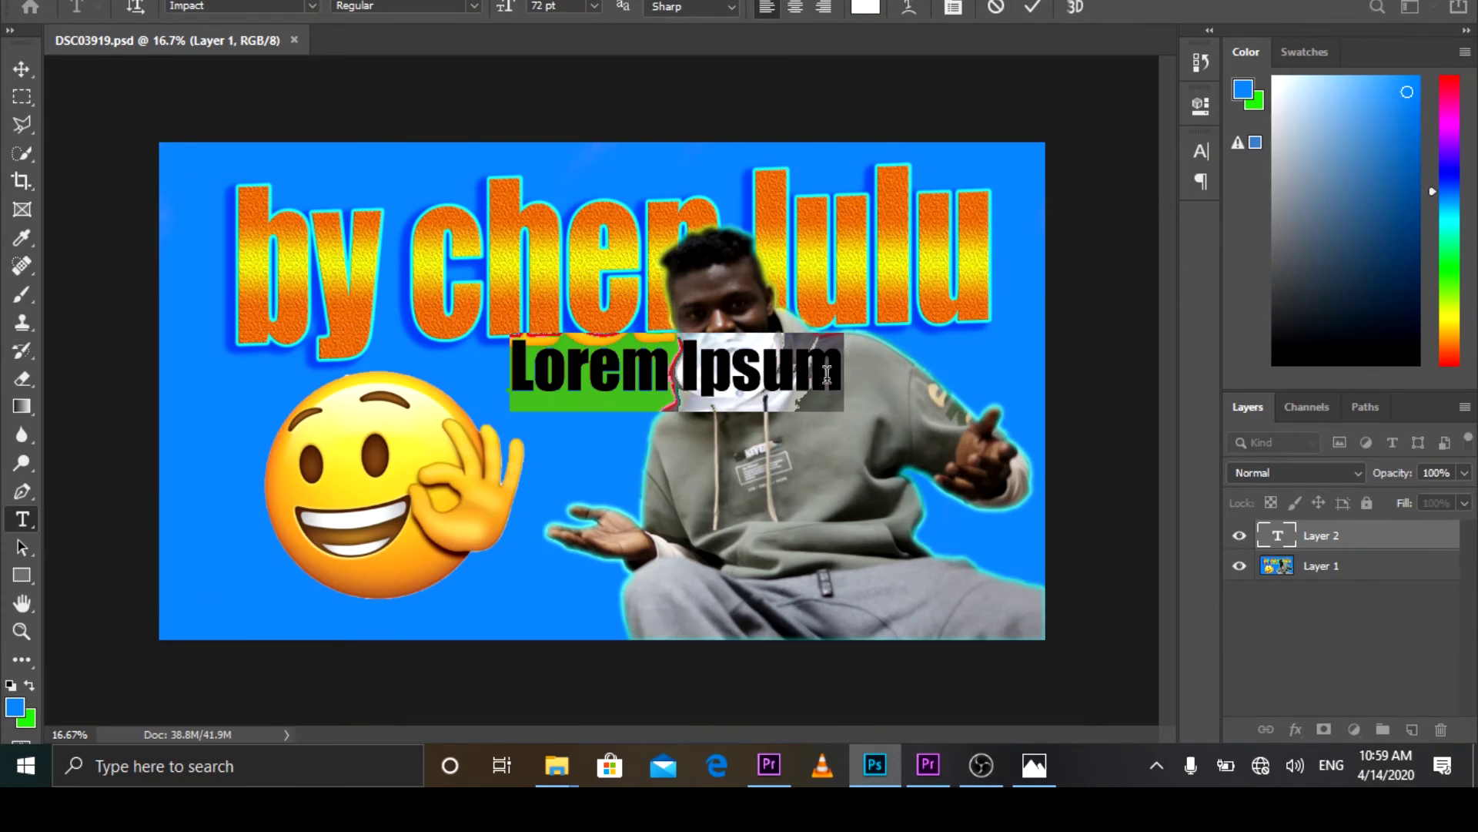
pyautogui.click(838, 373)
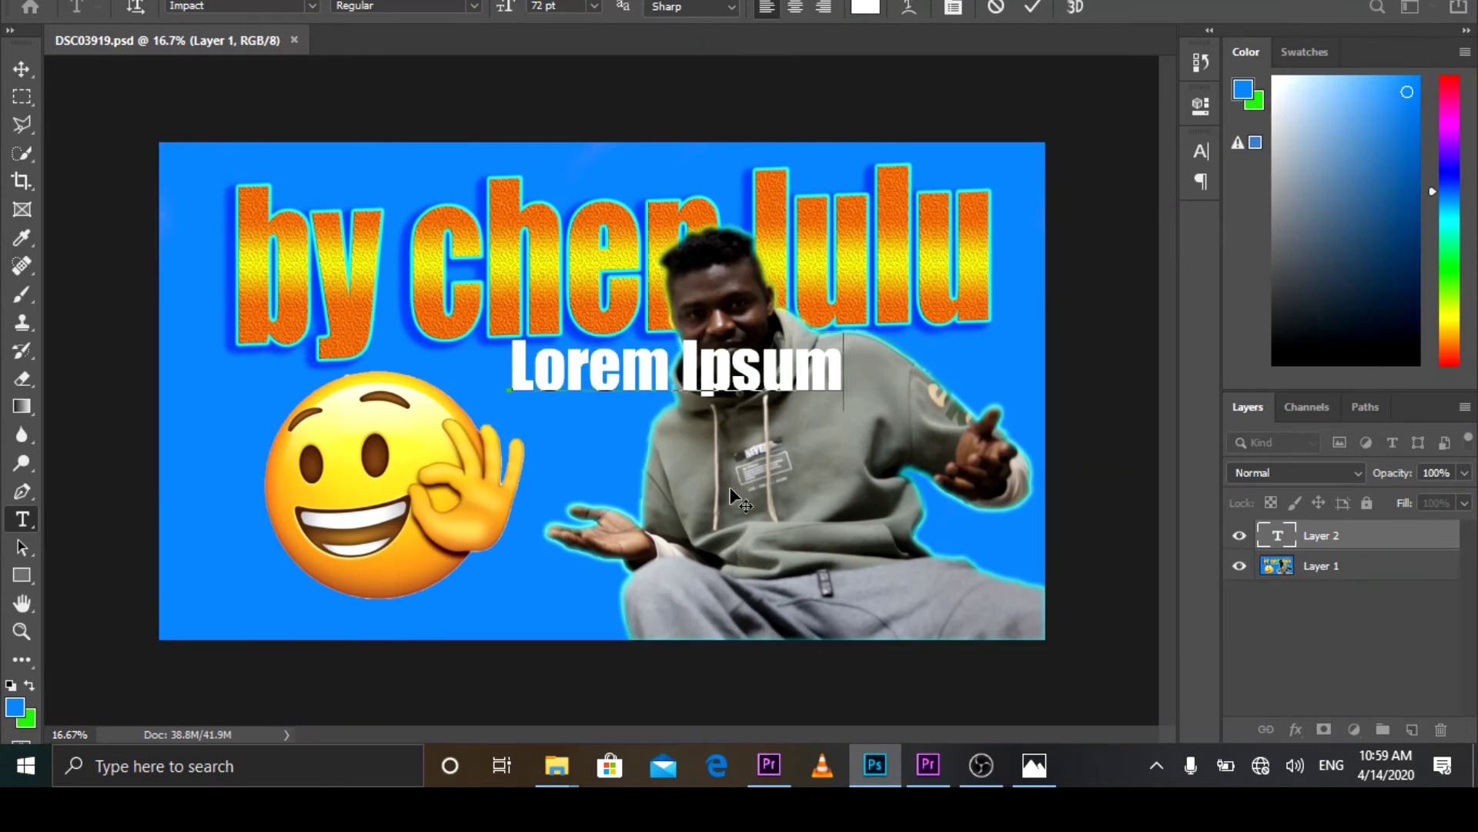
pyautogui.press('BackSpace')
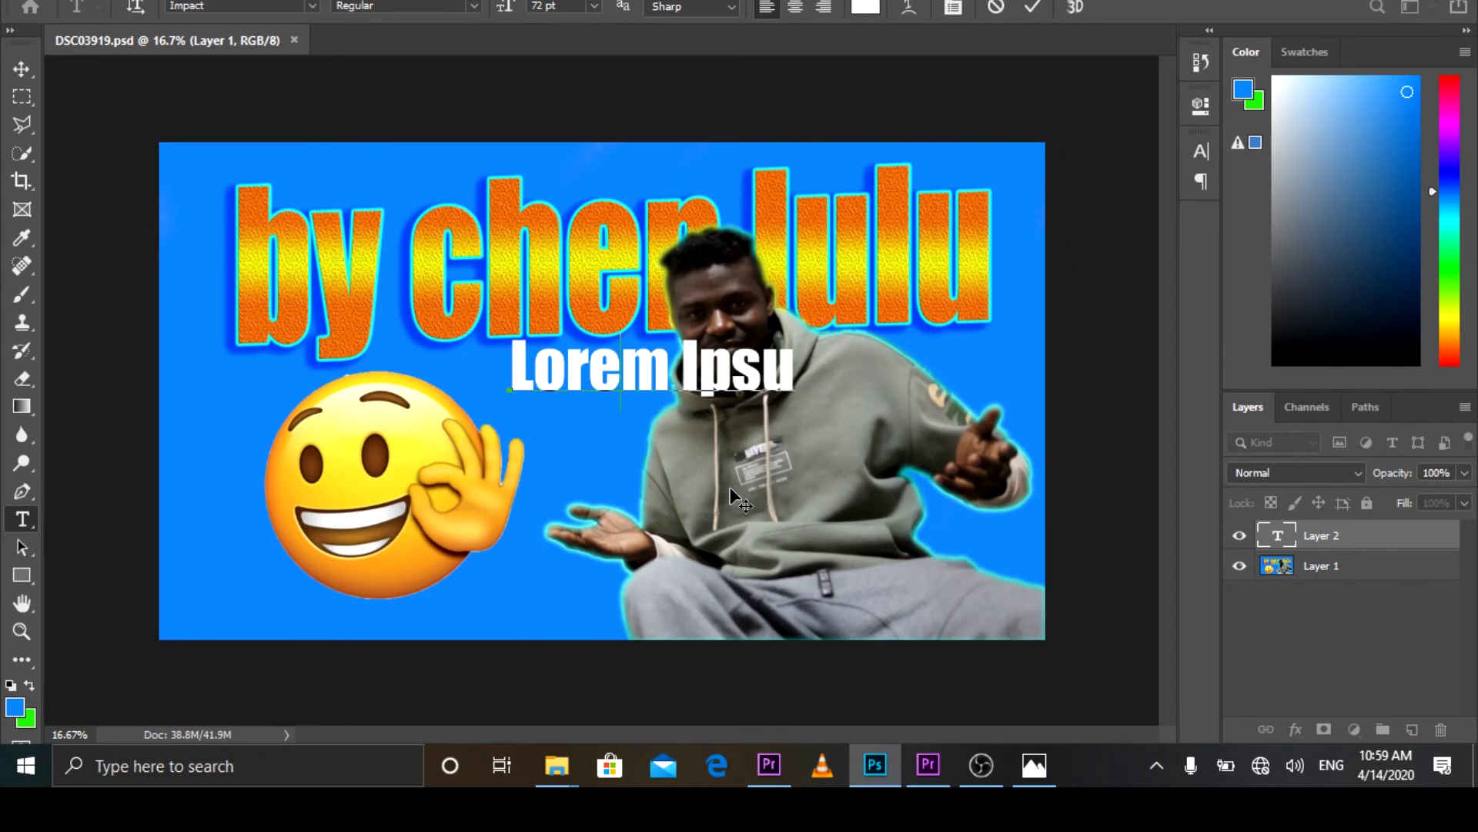
pyautogui.press('BackSpace')
pyautogui.press('BackSpace')
pyautogui.press('BackSpace')
pyautogui.press('BackSpace')
pyautogui.press('BackSpace')
pyautogui.press('BackSpace')
pyautogui.press('BackSpace')
pyautogui.press('BackSpace')
pyautogui.press('BackSpace')
pyautogui.press('BackSpace')
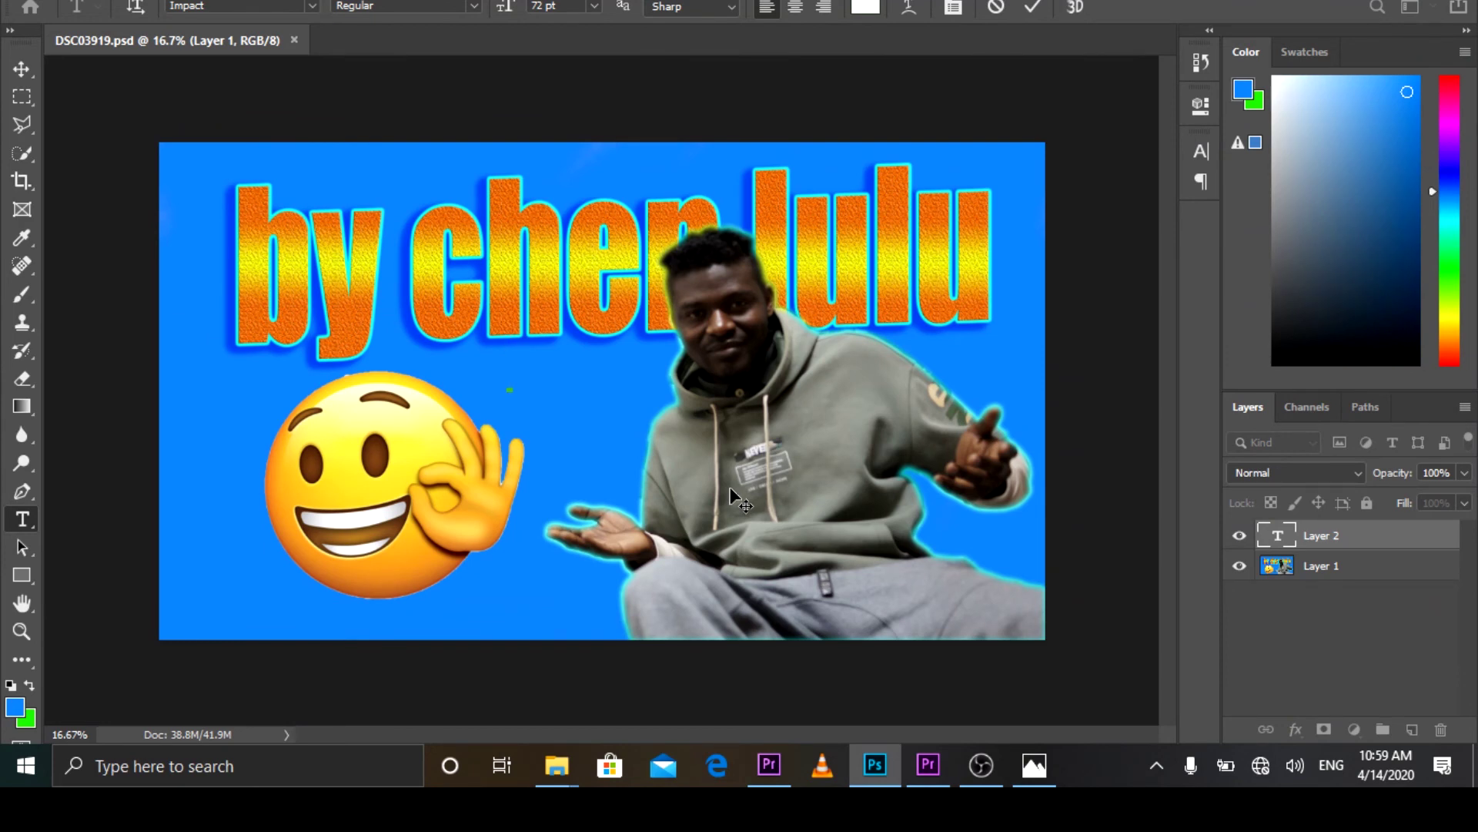
pyautogui.write('you')
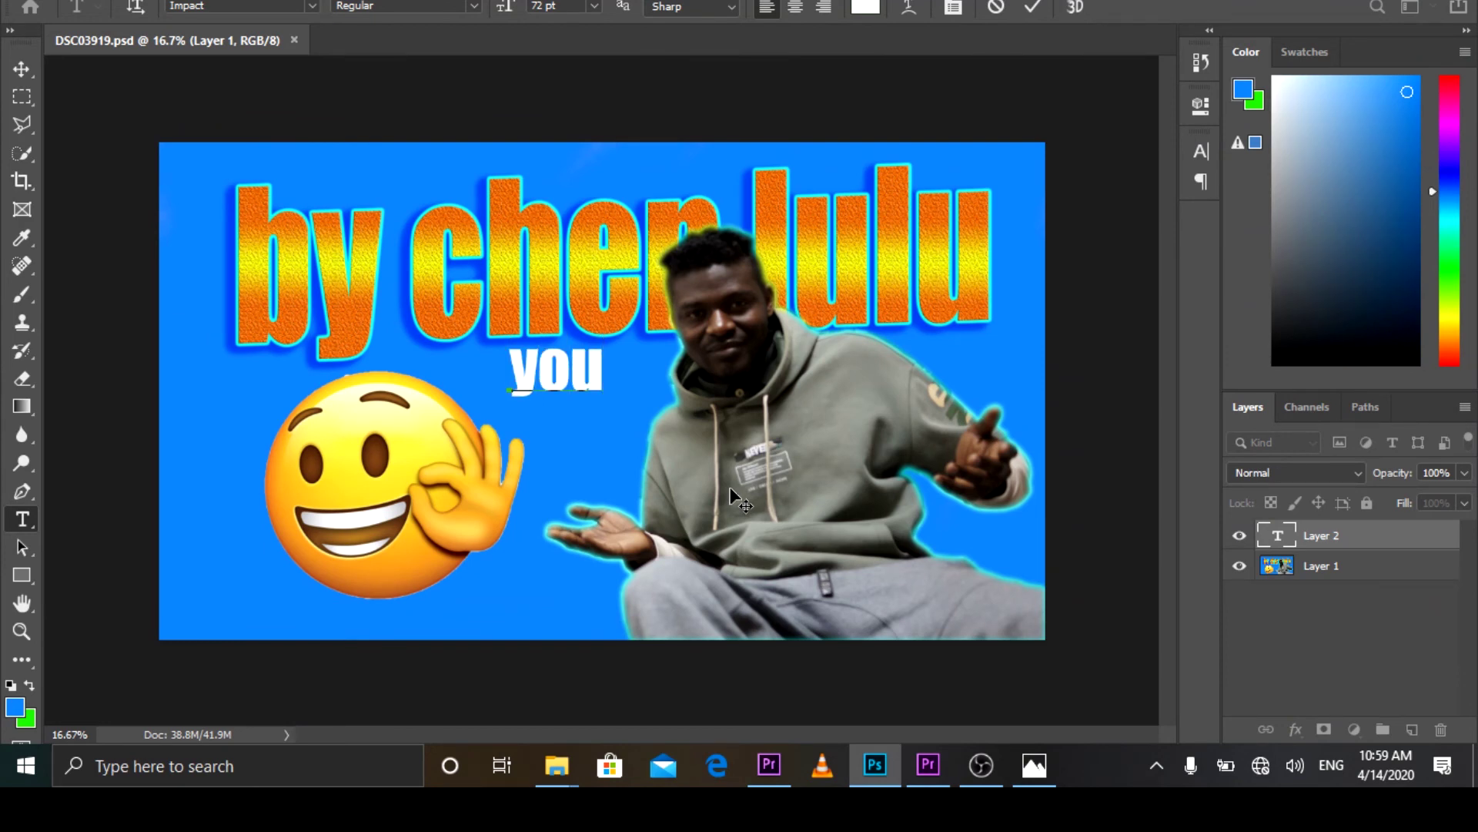
pyautogui.write('tu')
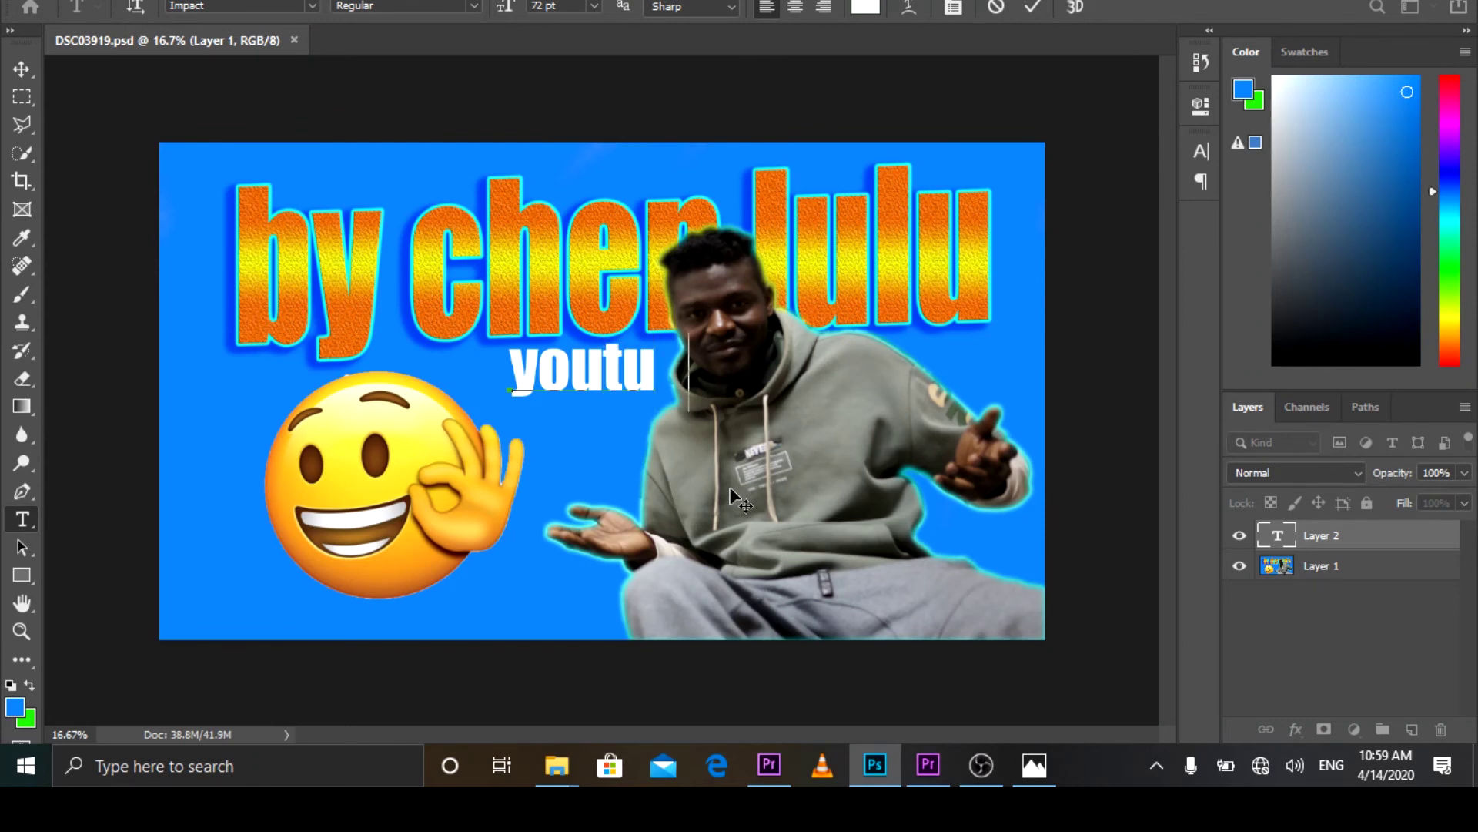
pyautogui.write('be')
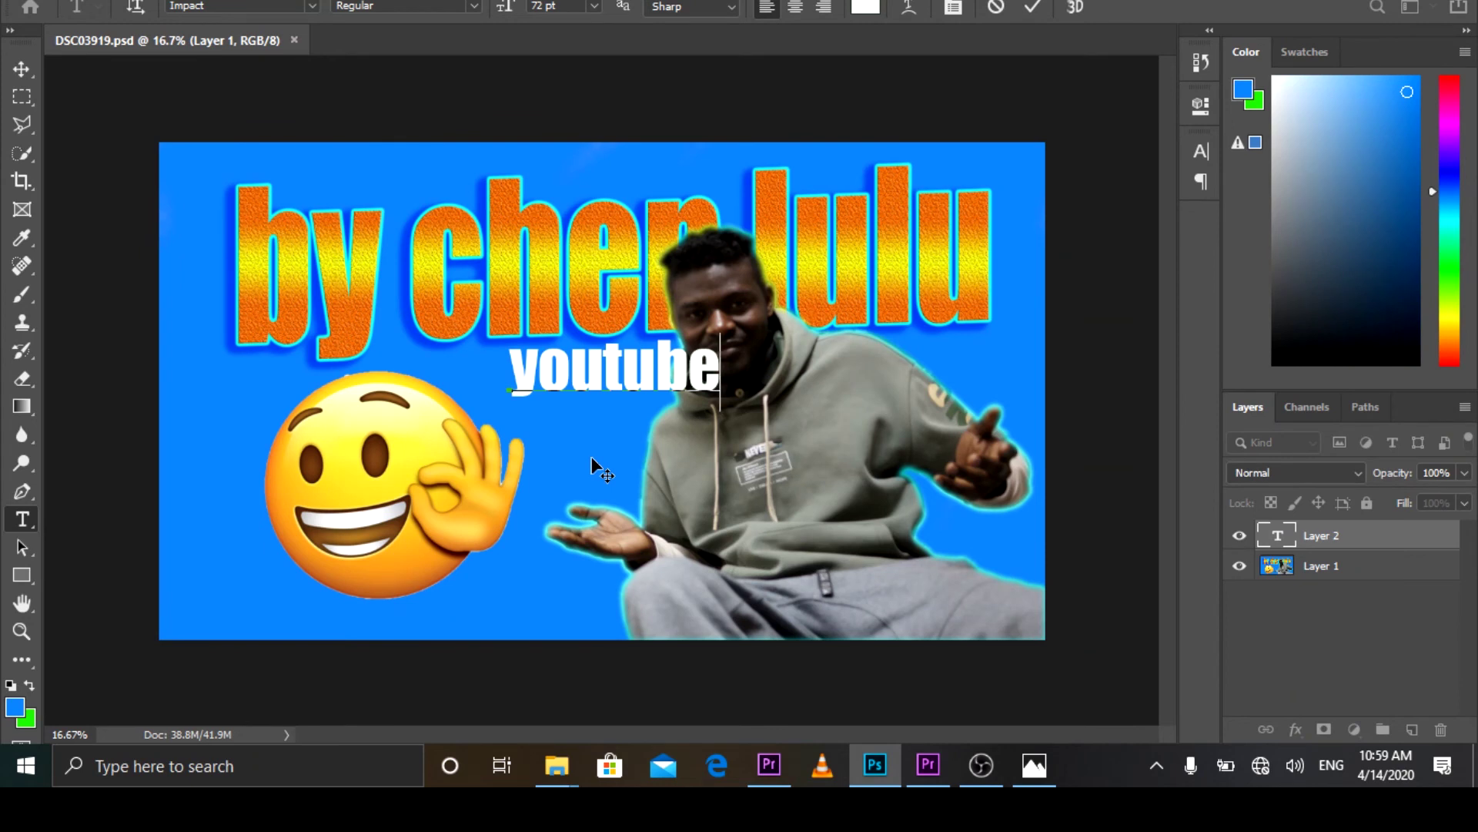
pyautogui.press('ctrl')
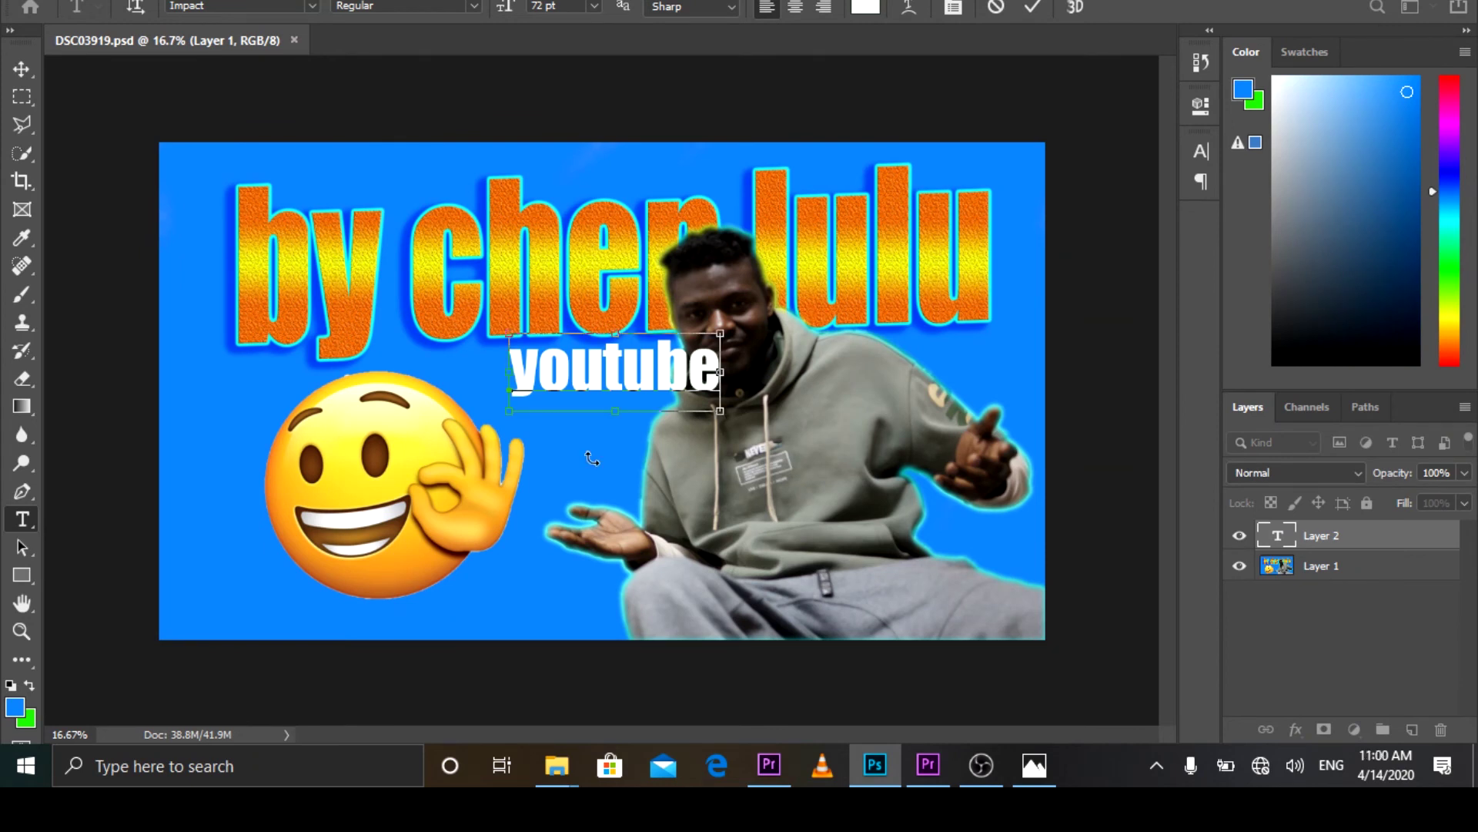
# Step: Make the youtube text italic
pyautogui.hotkey('ctrl', 't')
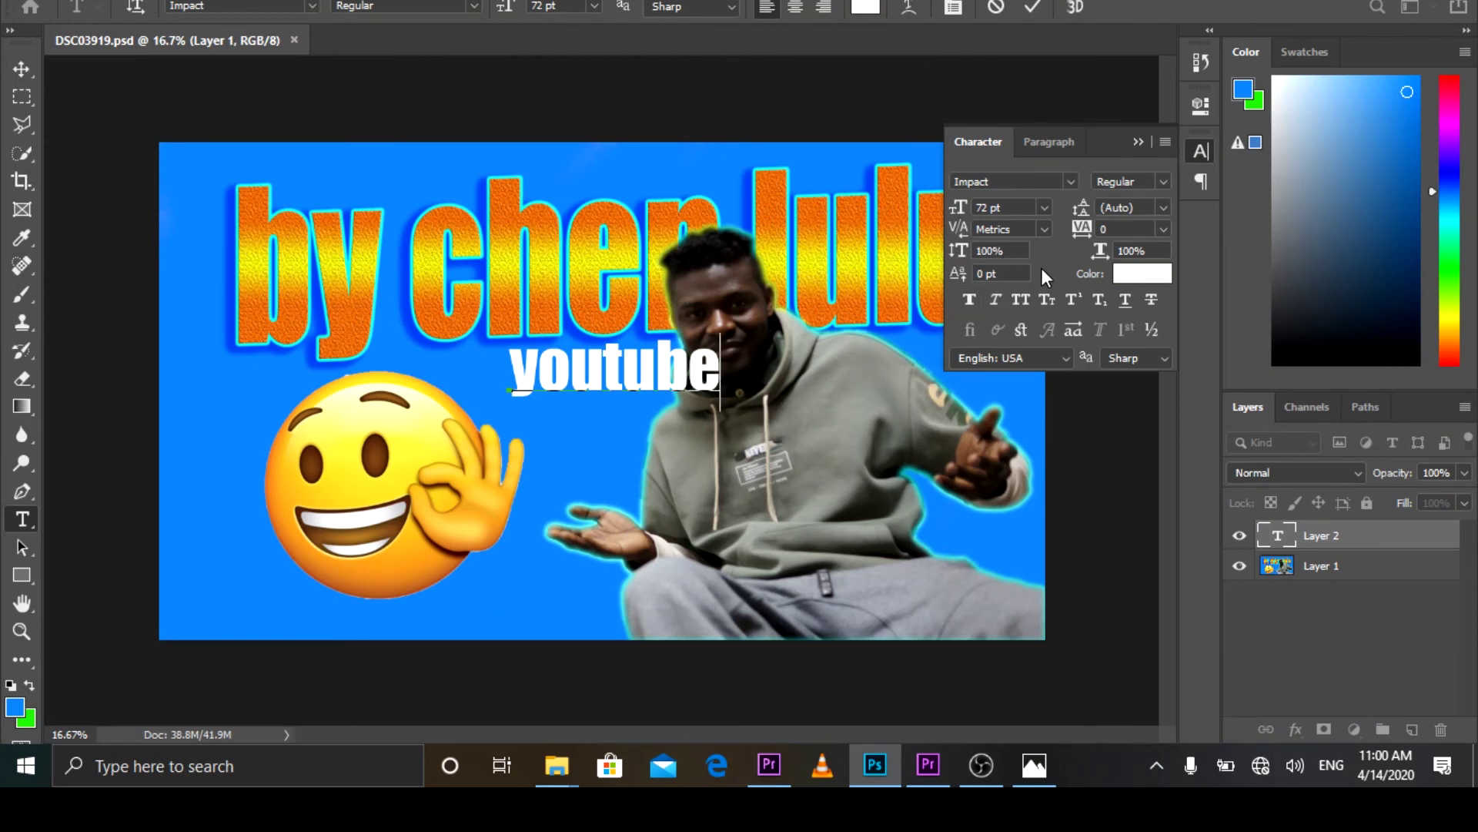
pyautogui.click(996, 301)
pyautogui.moveTo(717, 364); pyautogui.dragTo(474, 357)
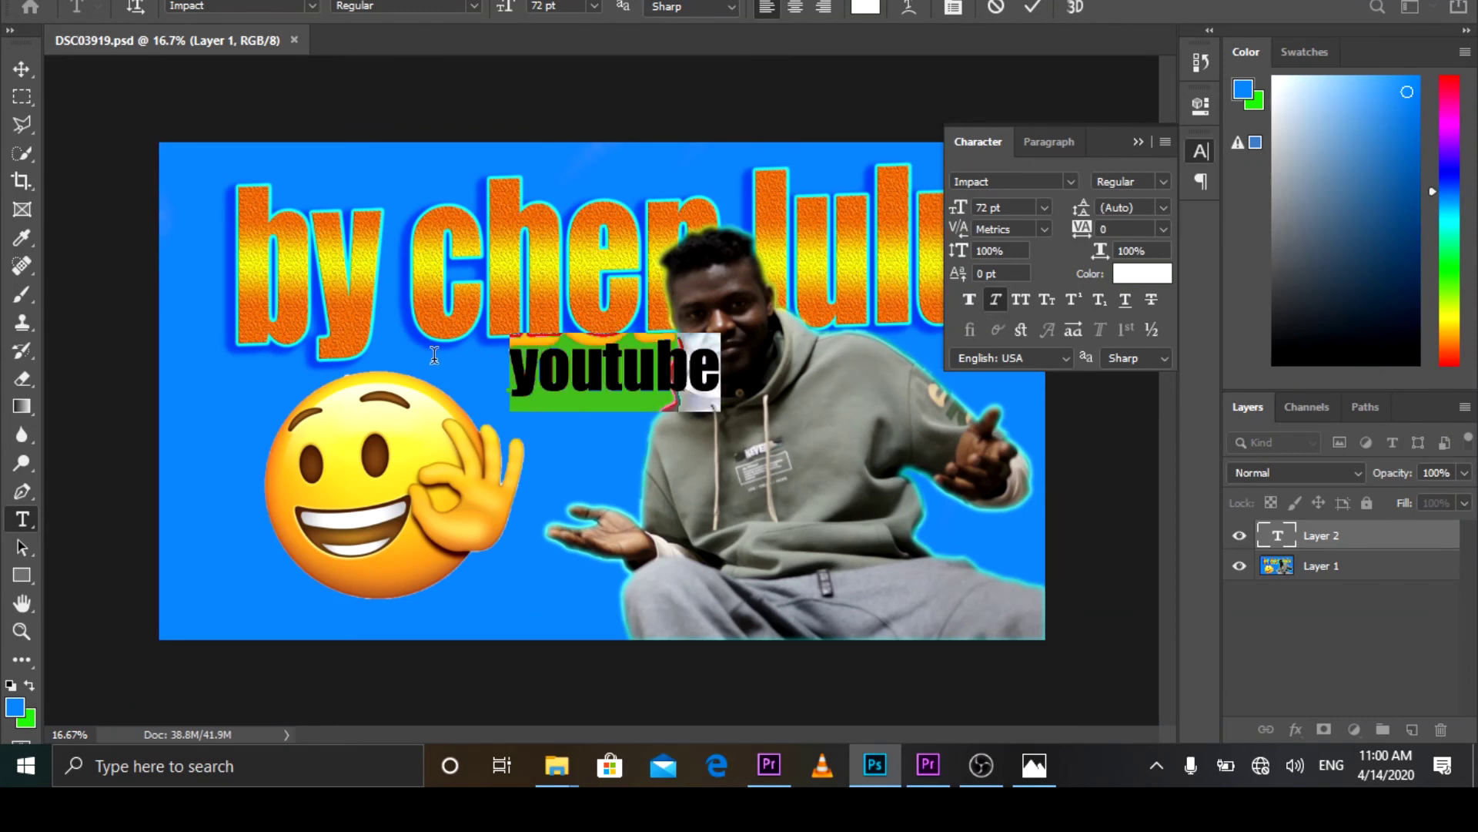
pyautogui.click(995, 300)
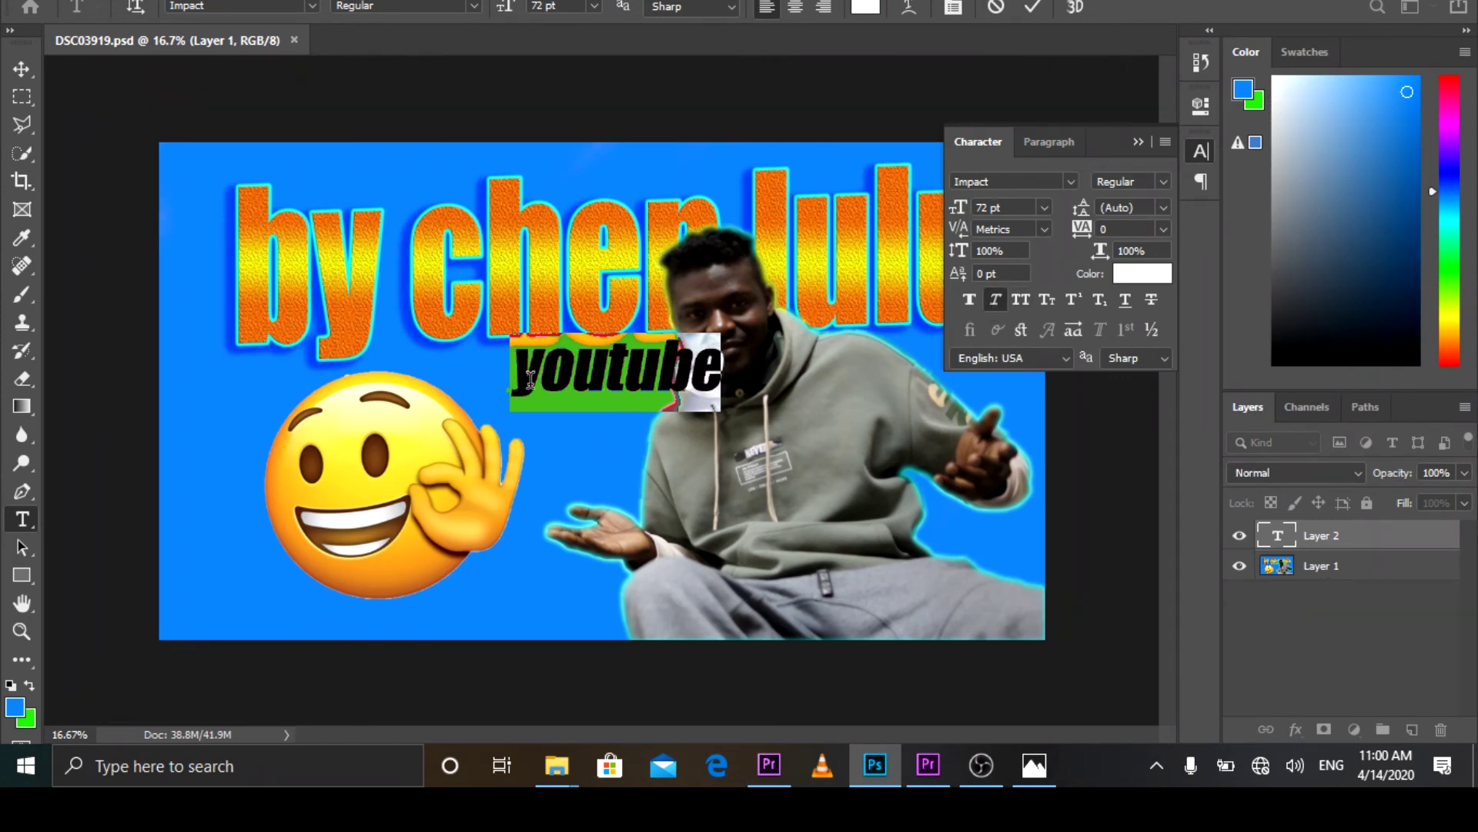
pyautogui.click(615, 404)
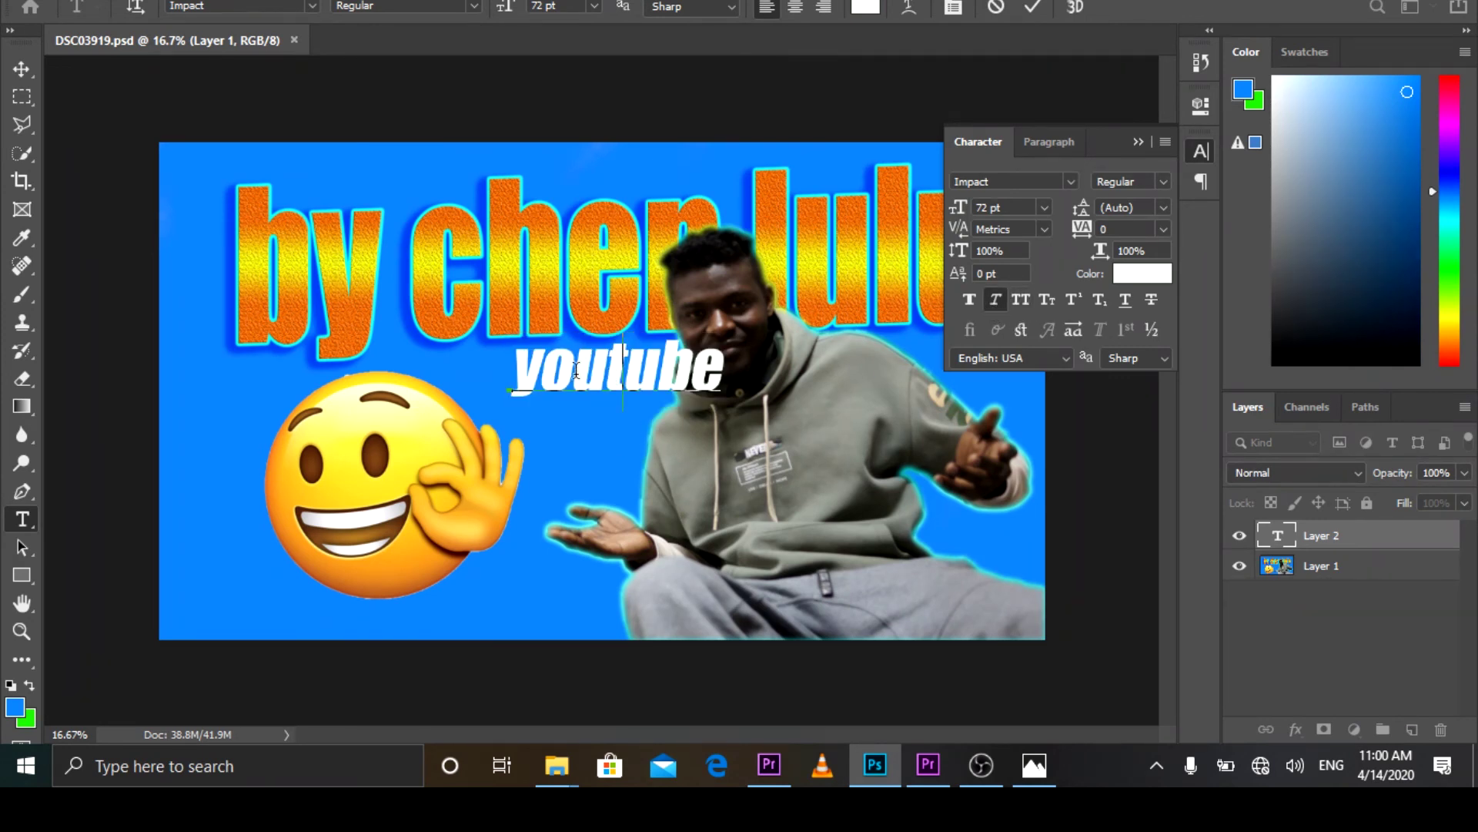
pyautogui.click(22, 69)
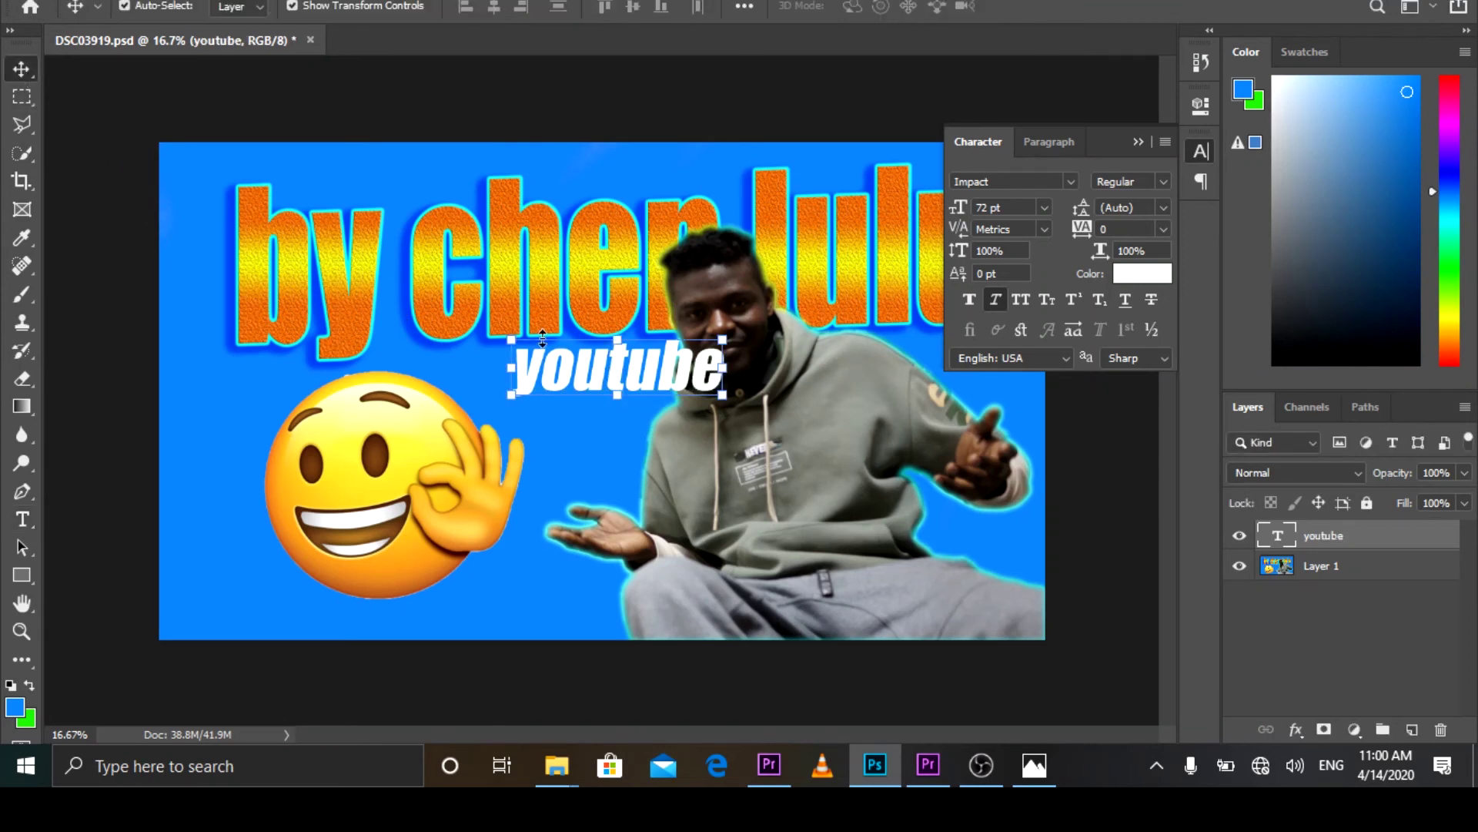
# Step: Enlarge the youtube text to about 204% and move it left onto the OK-hand emoji
pyautogui.hotkey('ctrl', 'alt')
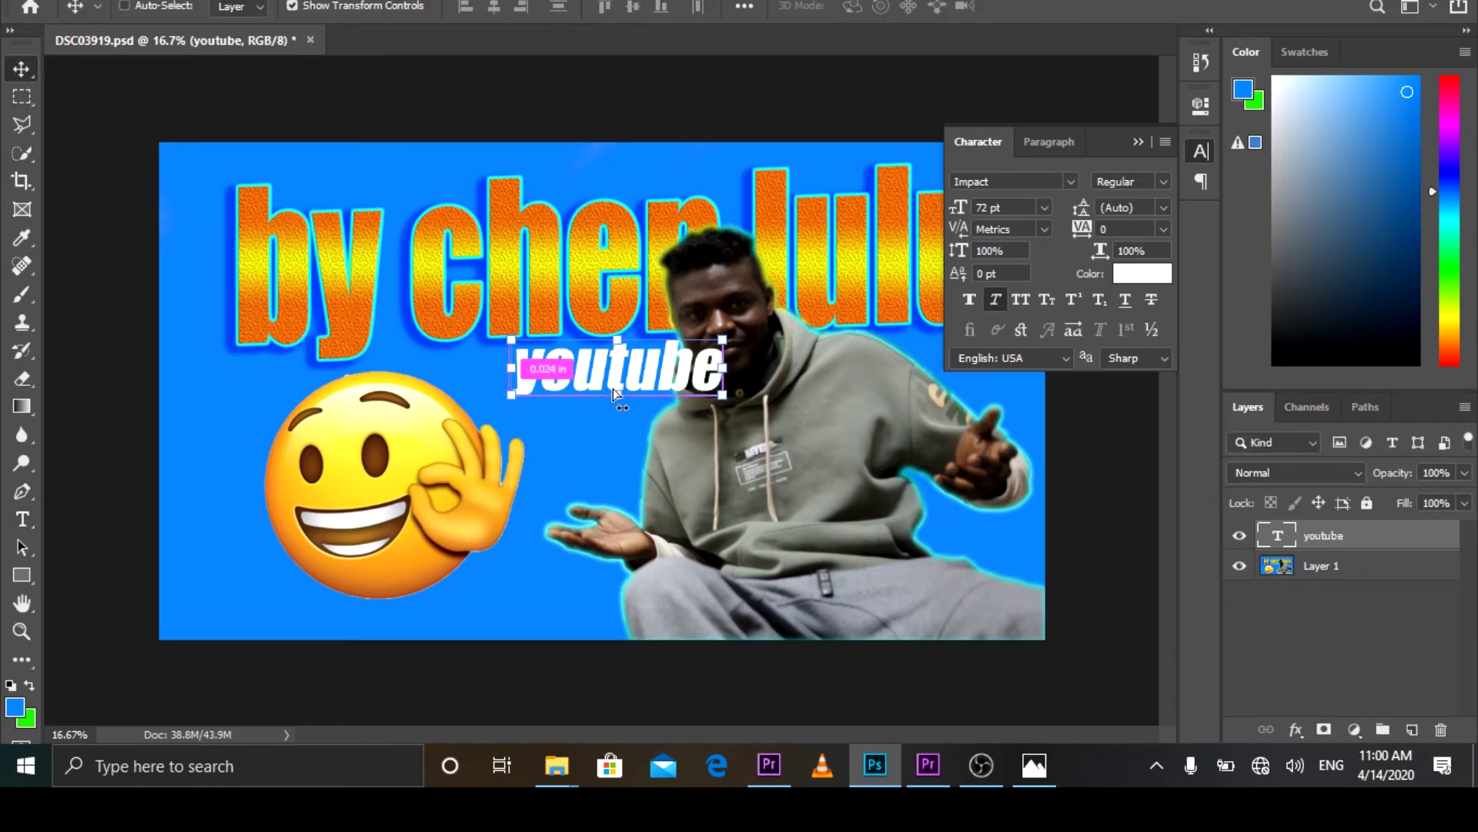
pyautogui.hotkey('ctrl', 't')
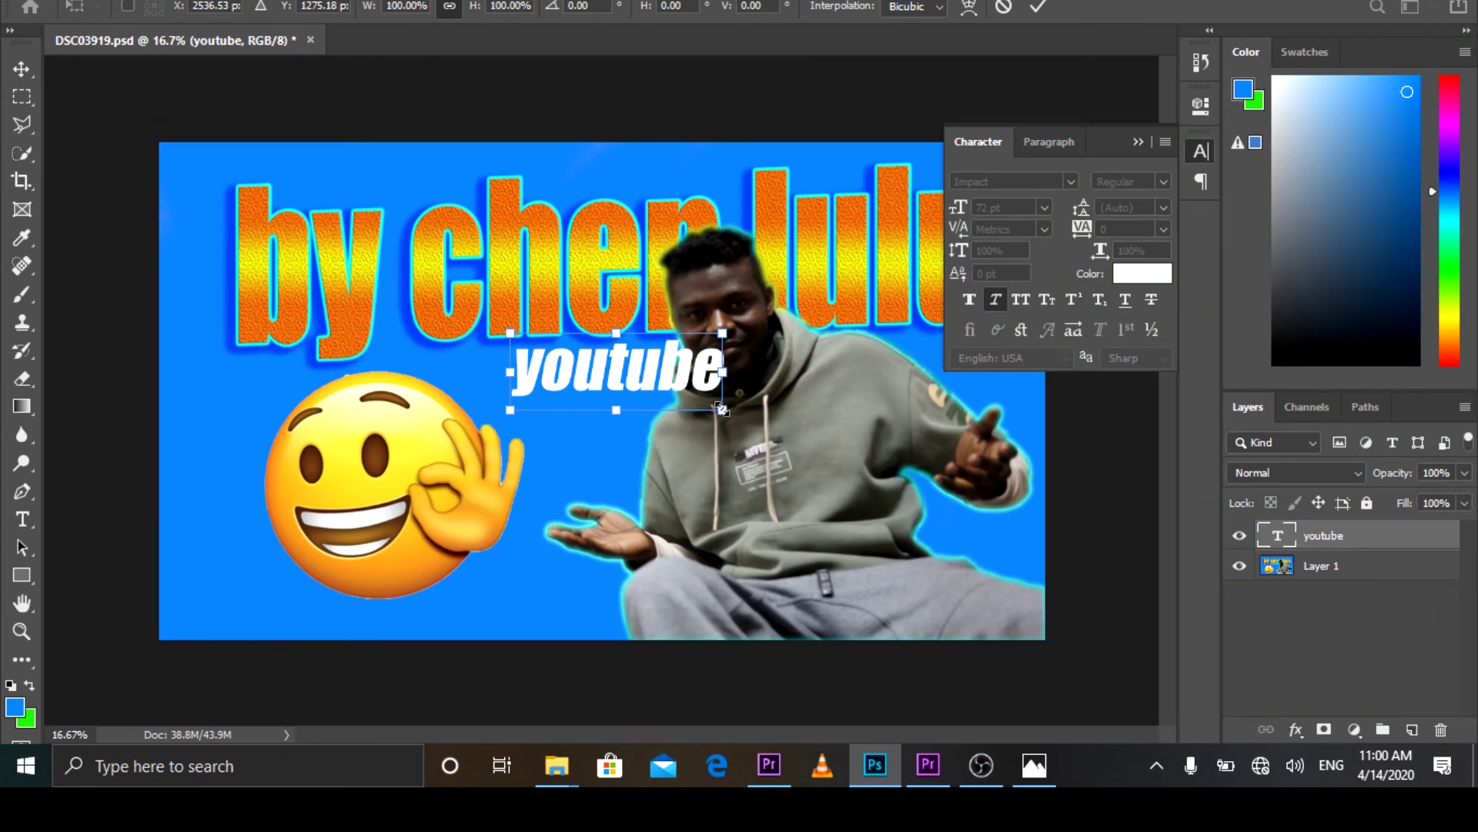
pyautogui.moveTo(721, 409); pyautogui.dragTo(921, 556)
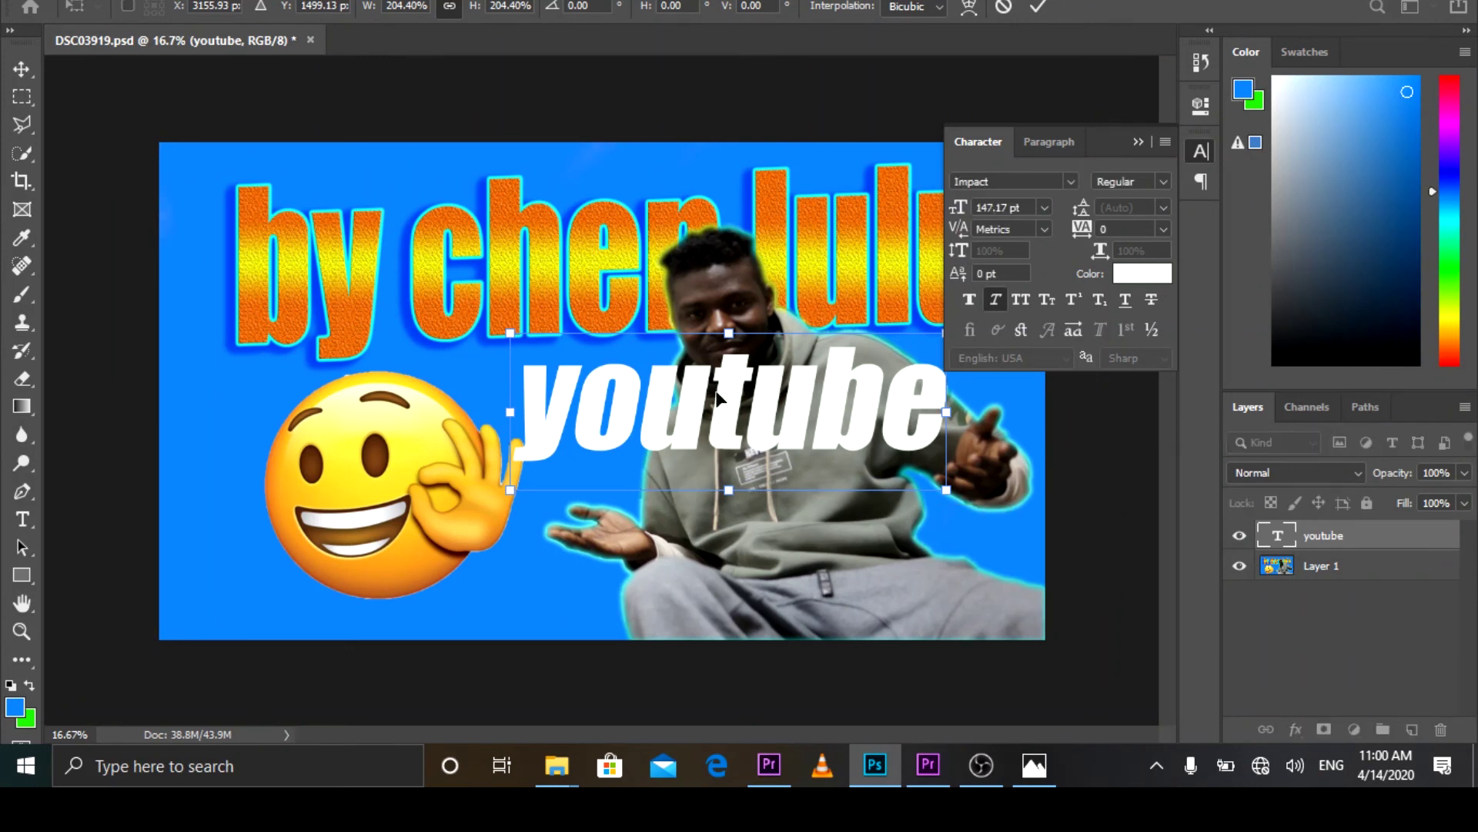
pyautogui.moveTo(721, 400); pyautogui.dragTo(393, 442)
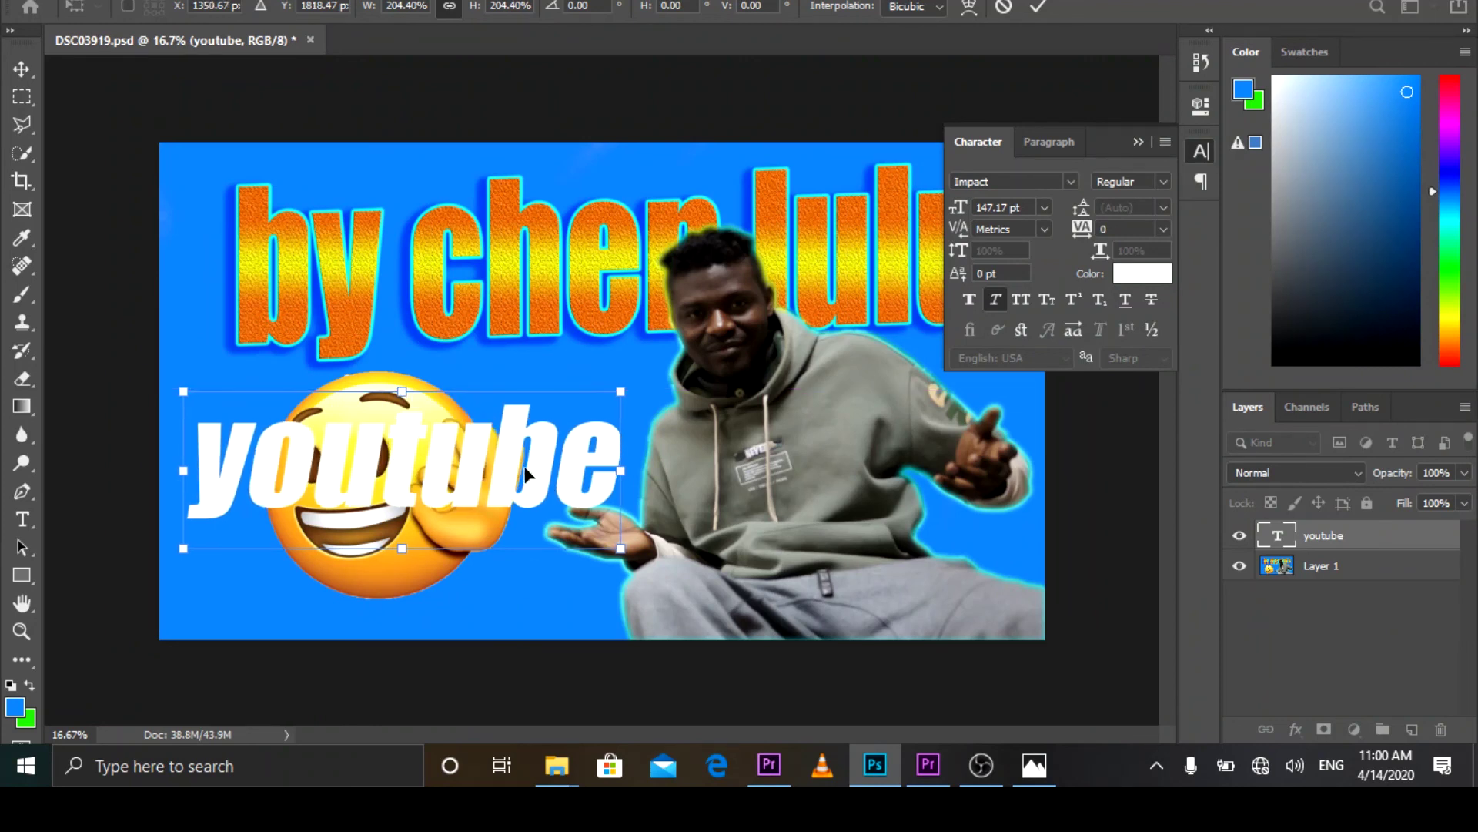
pyautogui.click(21, 69)
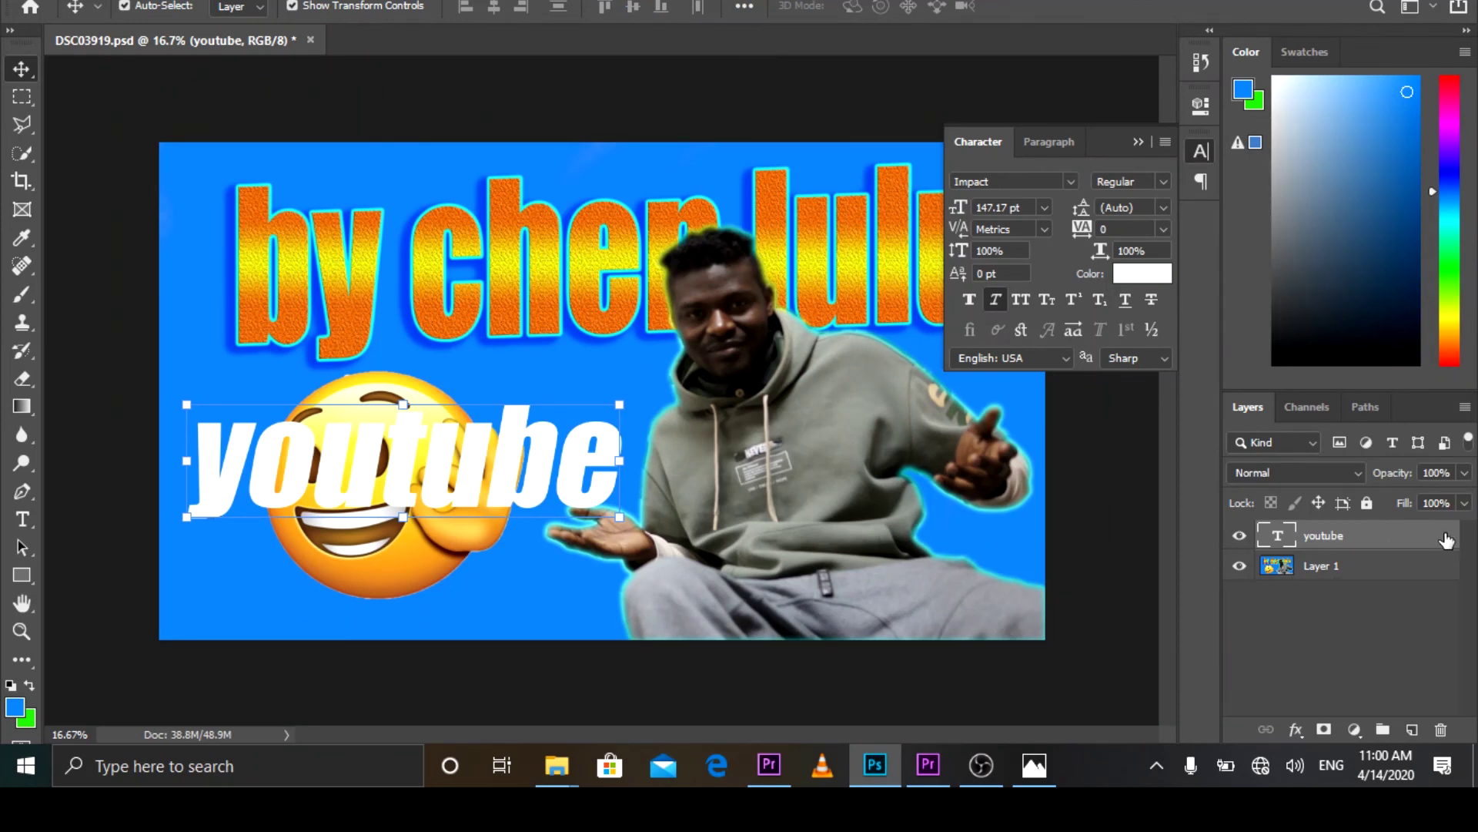
# Step: Add an Outer Glow effect to the youtube text
pyautogui.doubleClick(1446, 540)
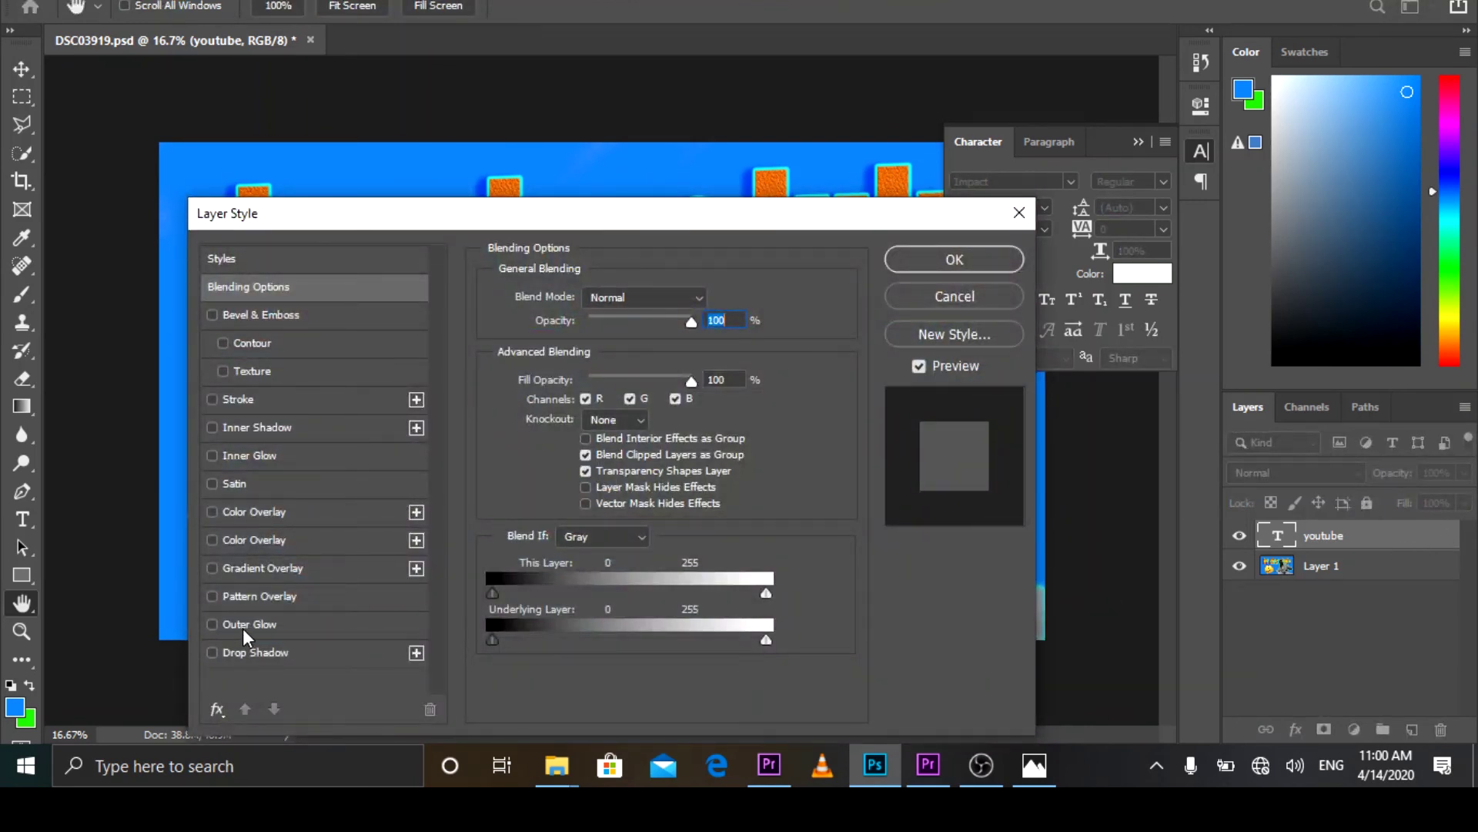
pyautogui.click(379, 624)
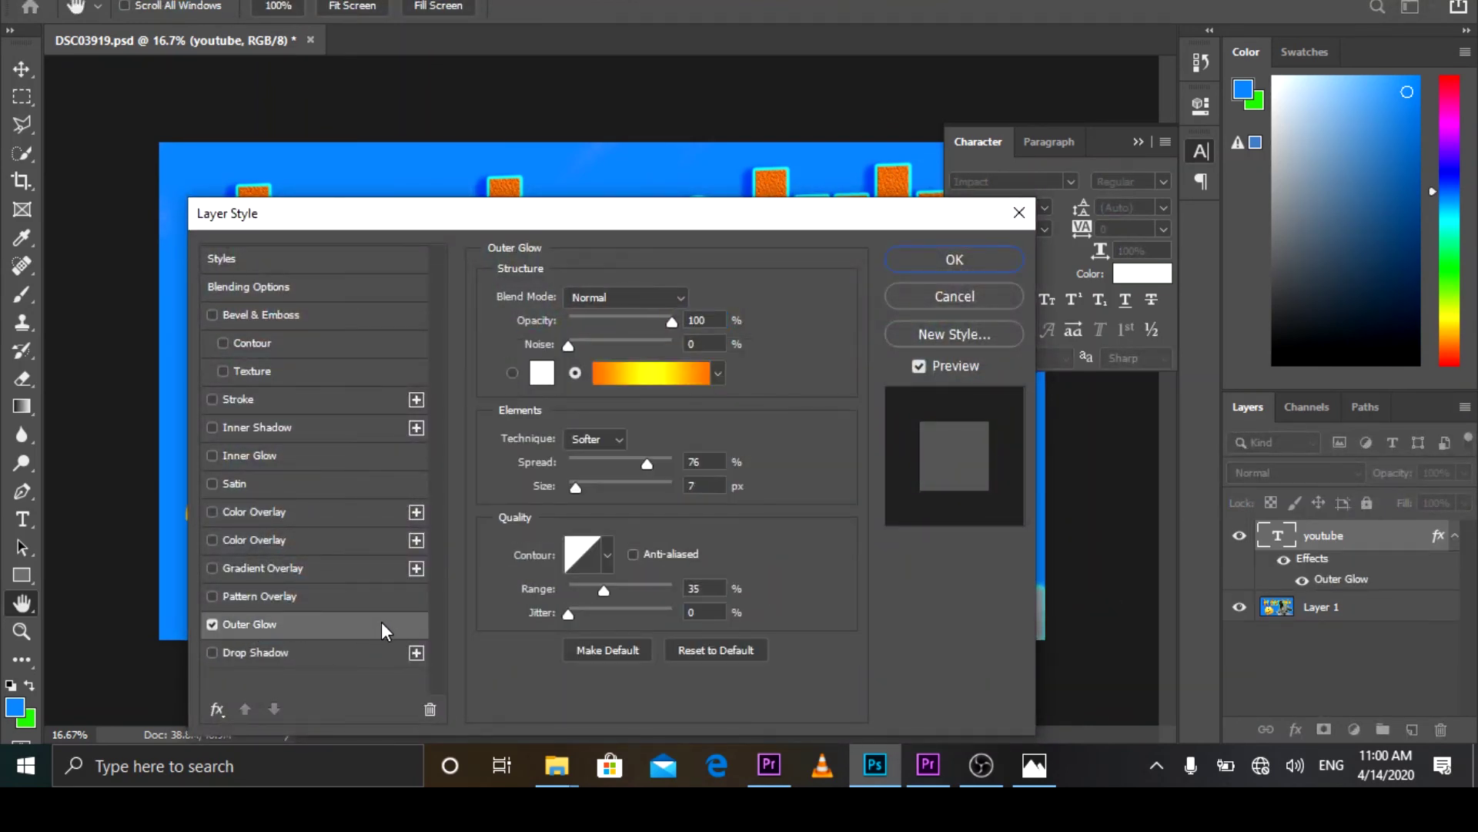
pyautogui.click(954, 261)
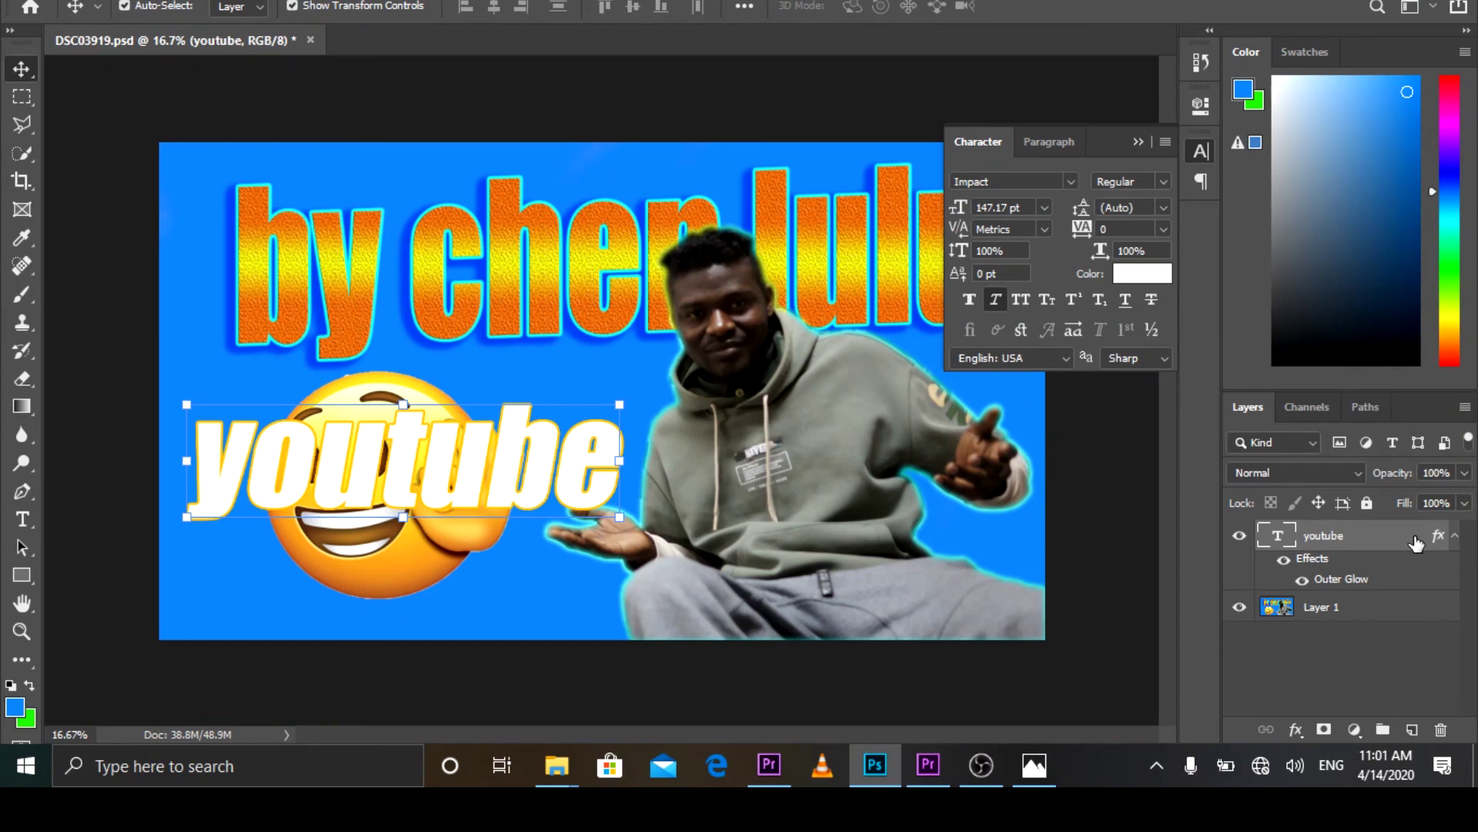
# Step: Add a Bevel & Emboss with the grey stone texture pattern to the youtube text
pyautogui.doubleClick(1416, 544)
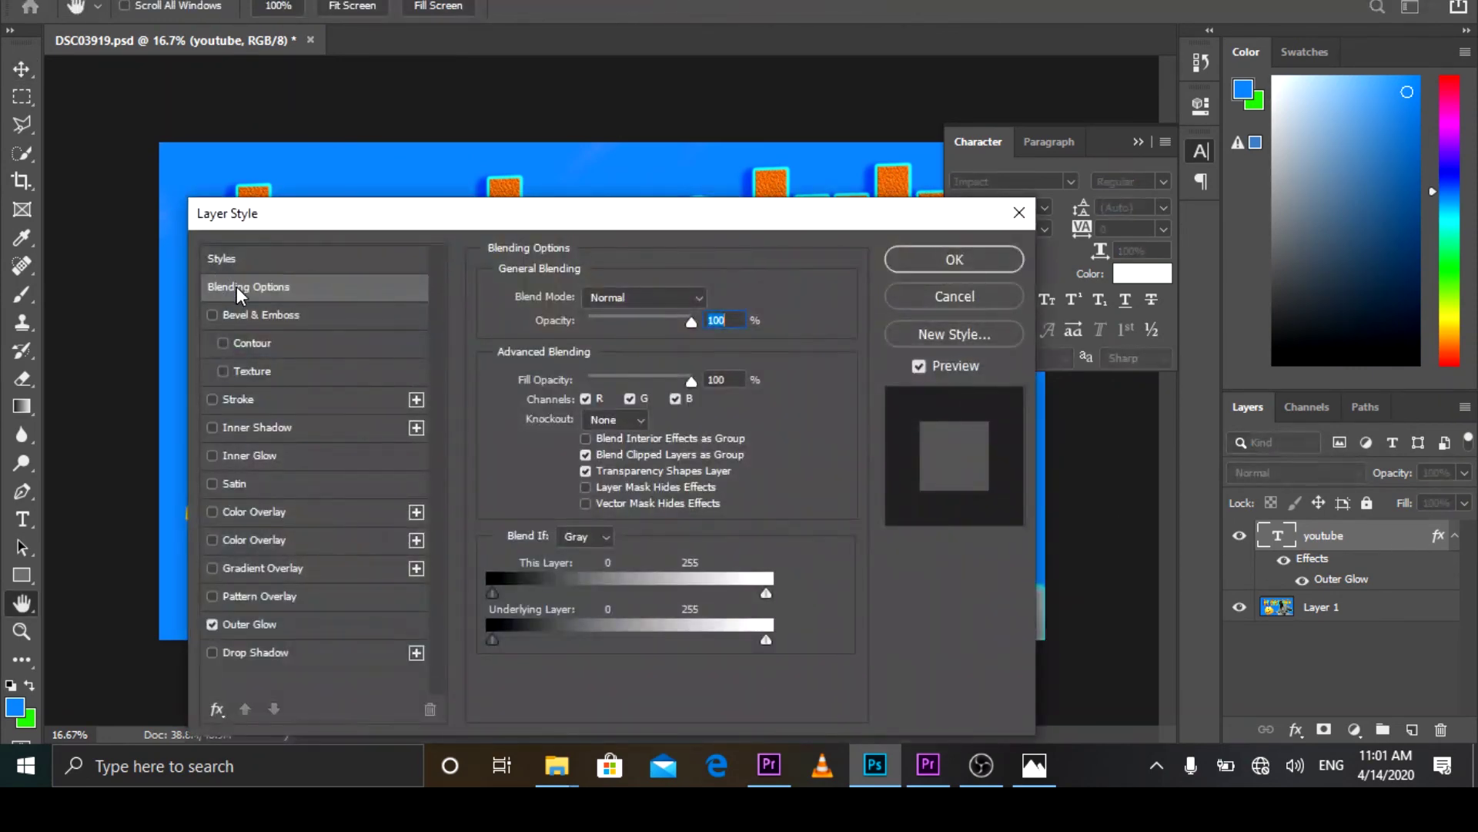
pyautogui.click(389, 371)
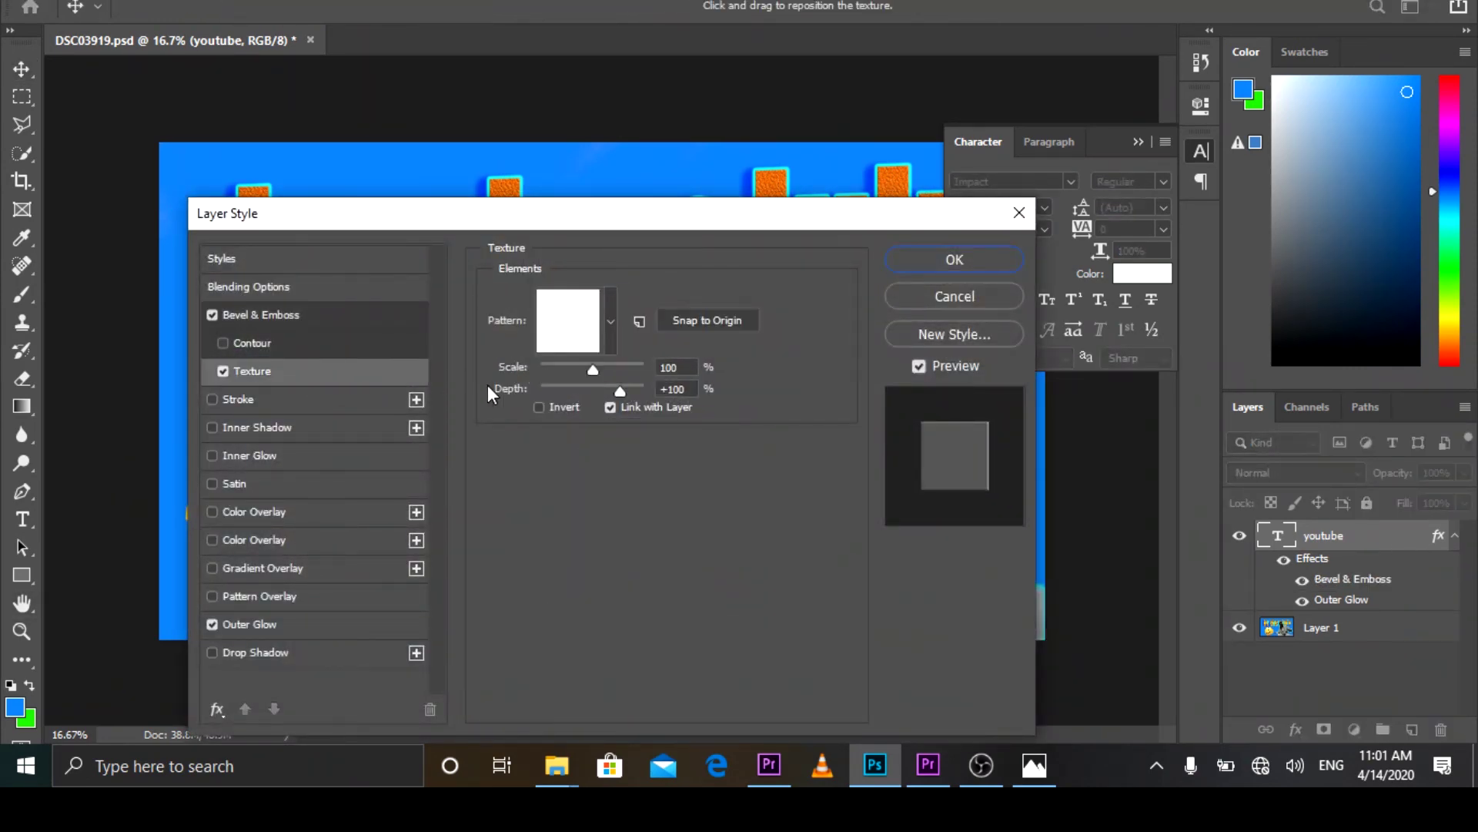
pyautogui.click(611, 320)
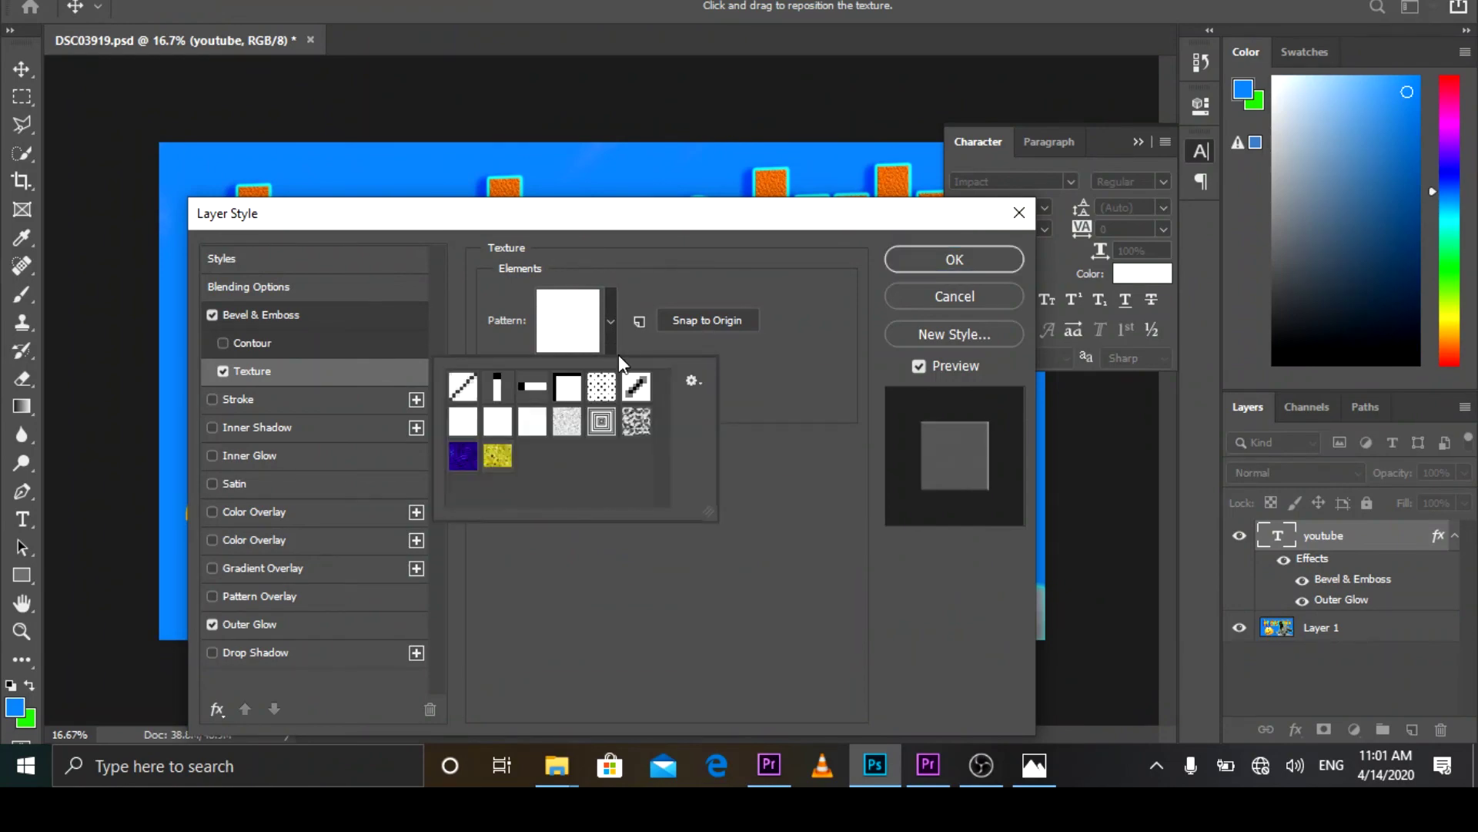
pyautogui.click(636, 422)
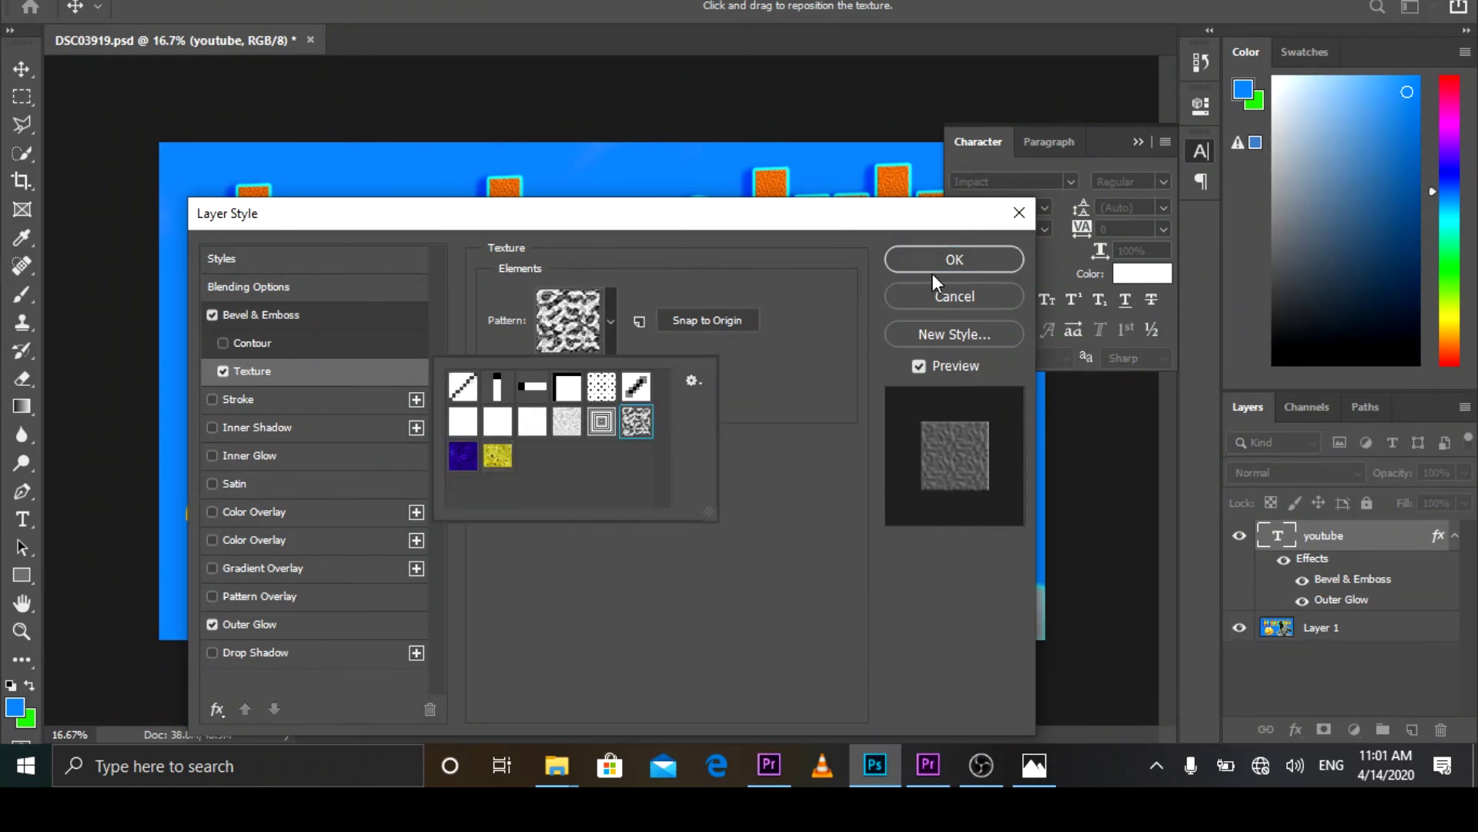
pyautogui.click(957, 262)
pyautogui.click(959, 263)
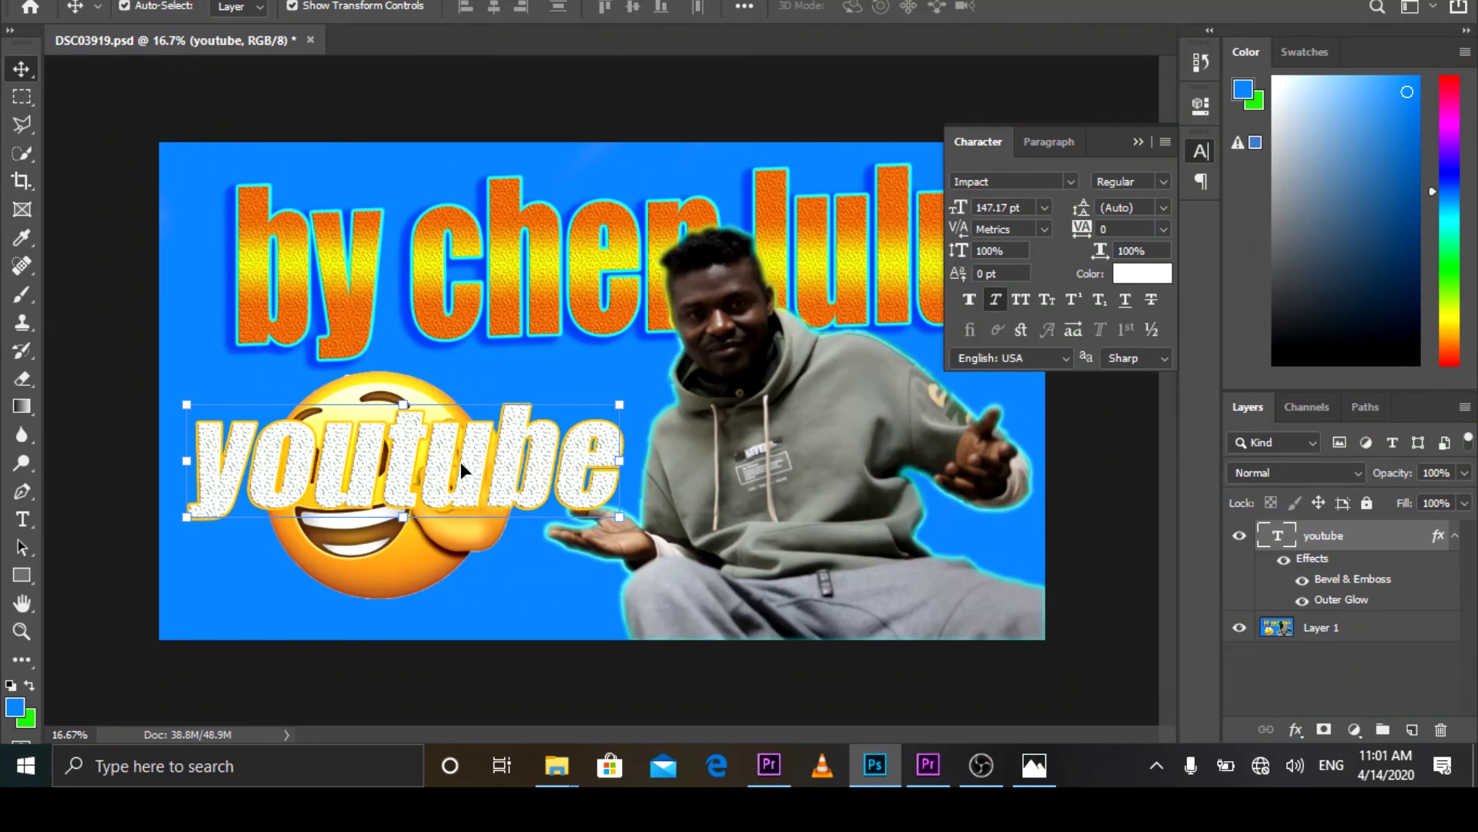
# Step: Nudge the youtube text slightly up and to the right
pyautogui.moveTo(462, 470); pyautogui.dragTo(477, 454)
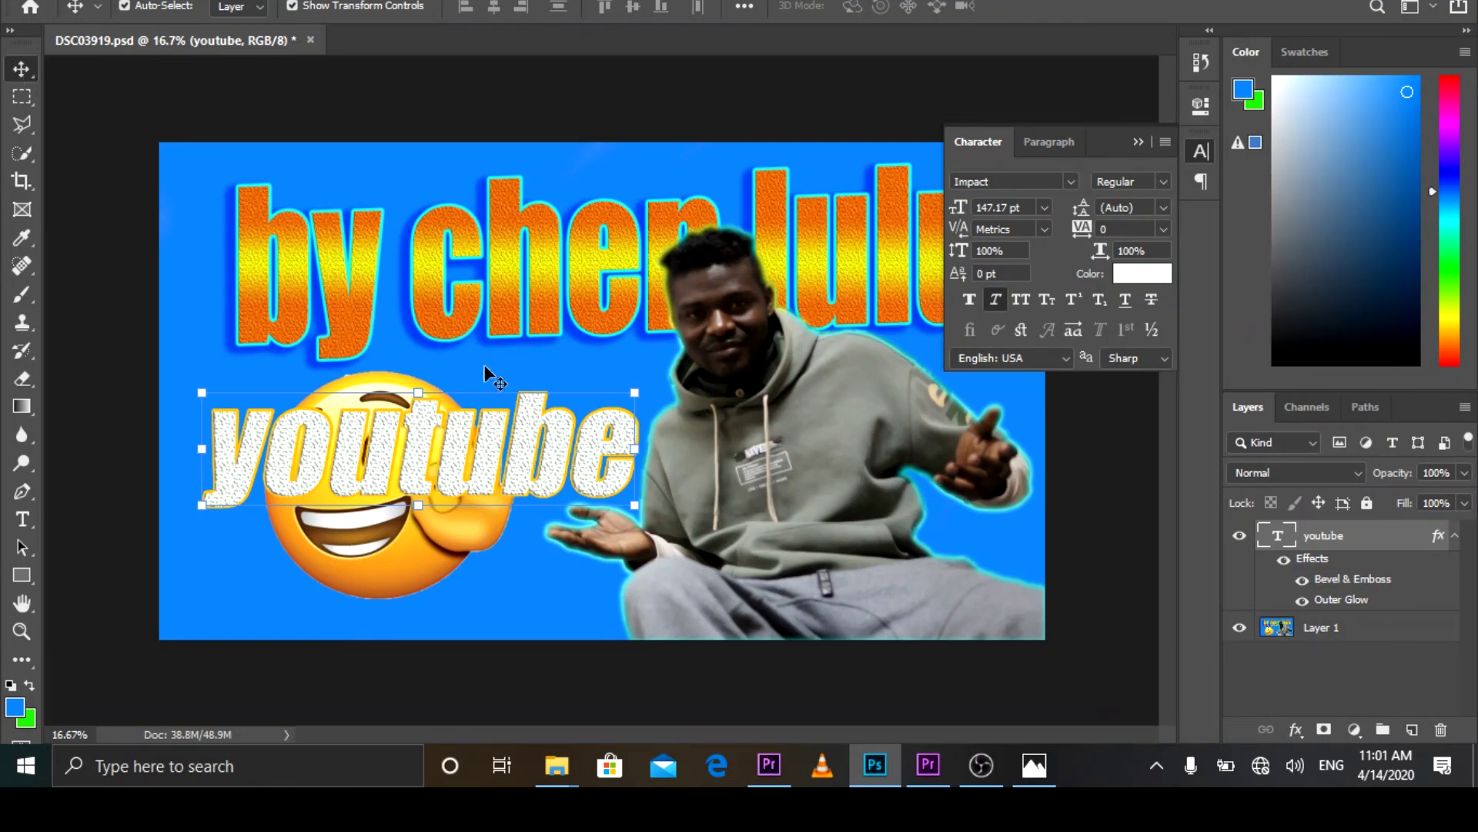
pyautogui.click(456, 549)
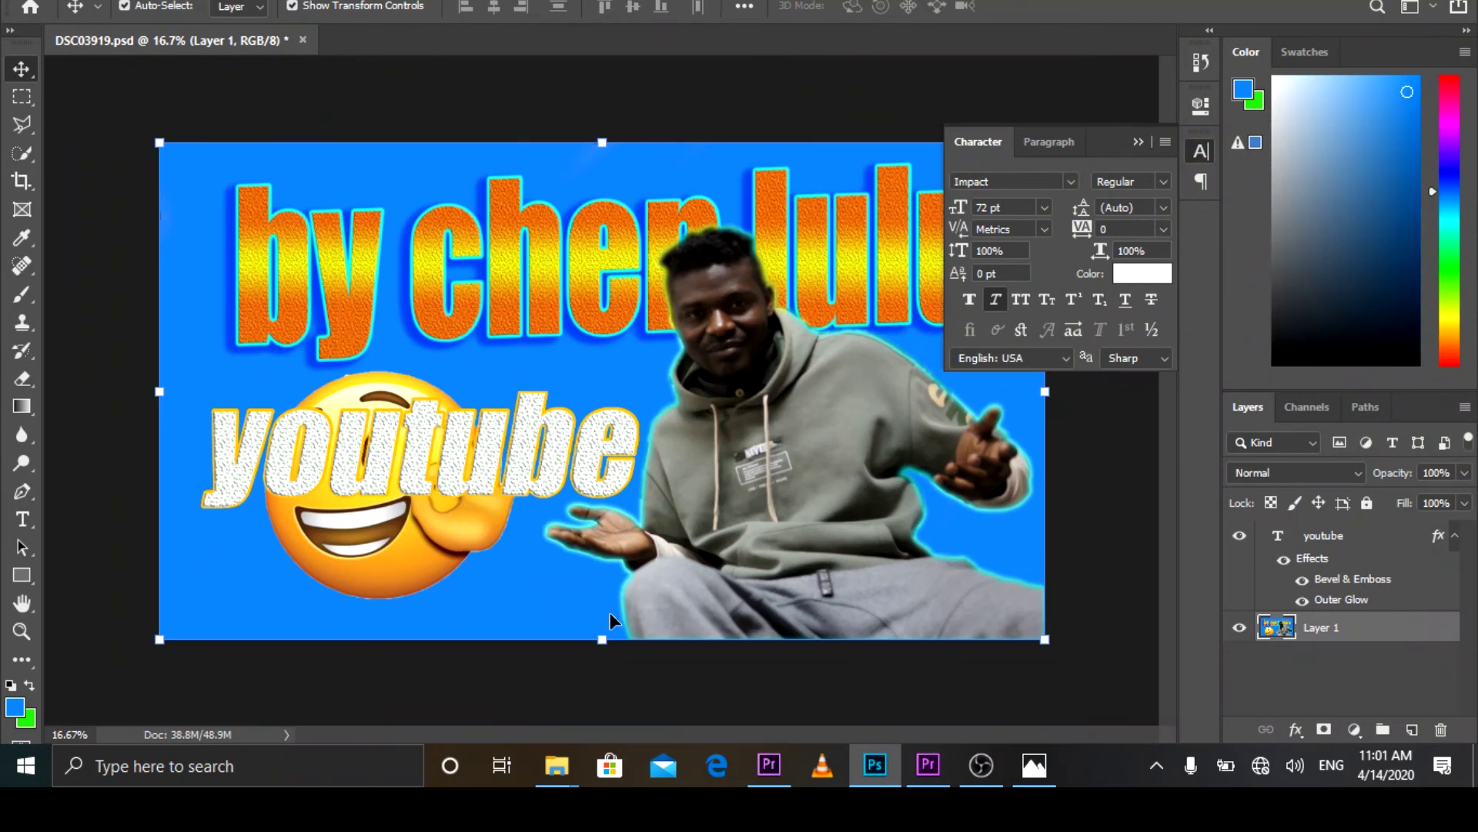
pyautogui.click(1139, 144)
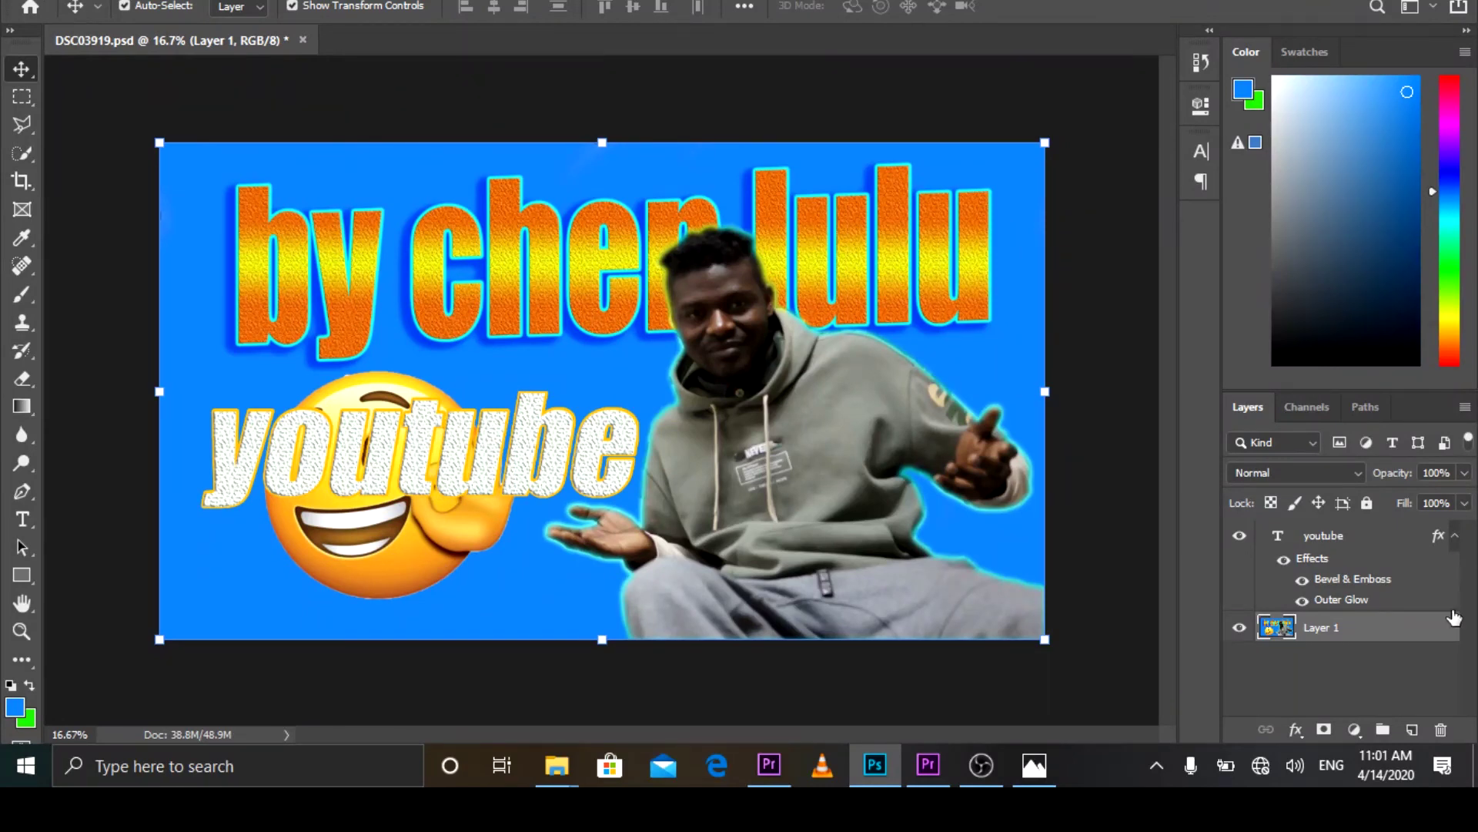
# Step: Merge all visible layers into a single Layer 1
pyautogui.rightClick(1378, 608)
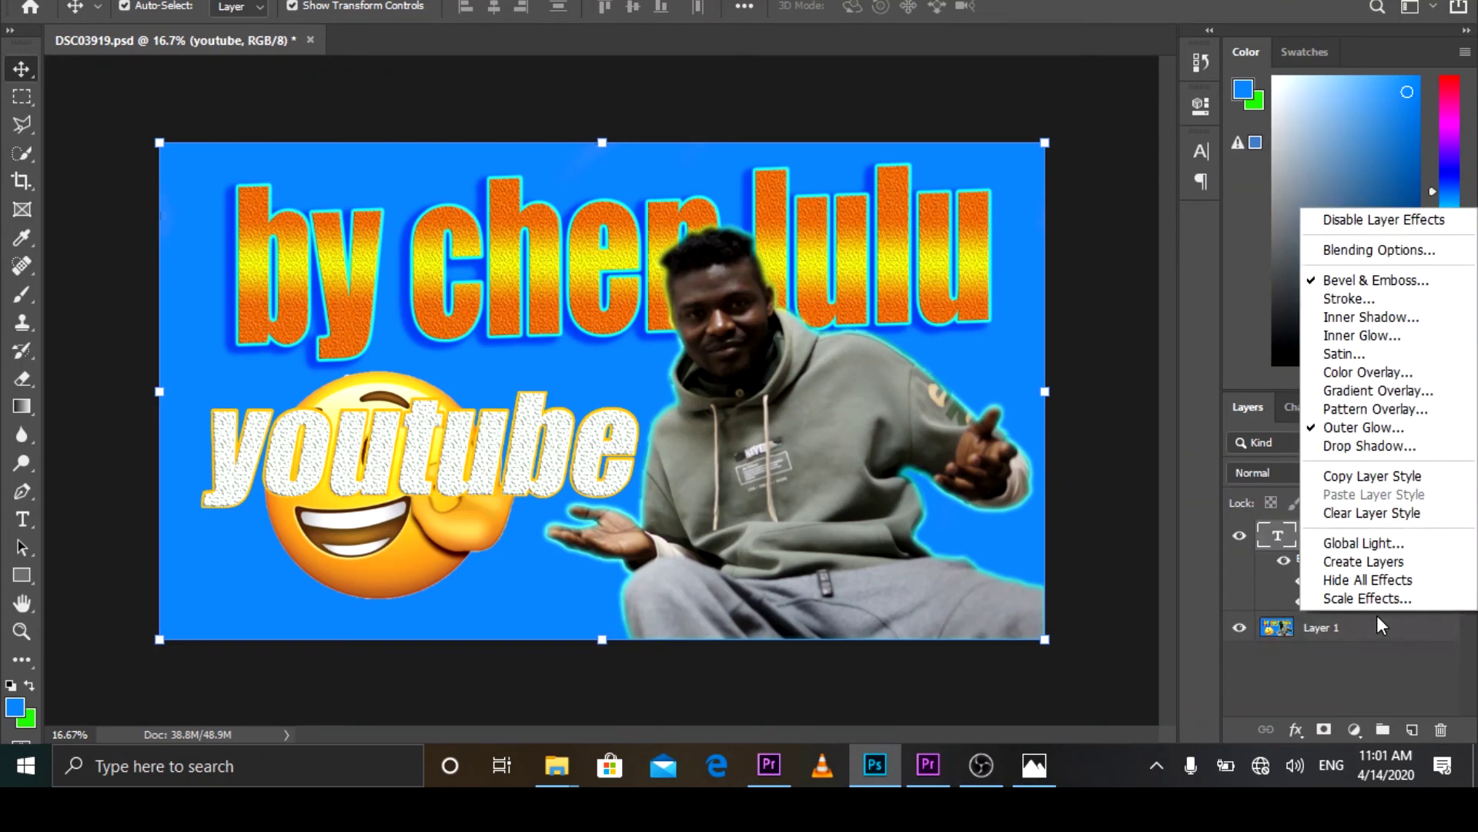
pyautogui.click(1354, 646)
pyautogui.rightClick(1355, 645)
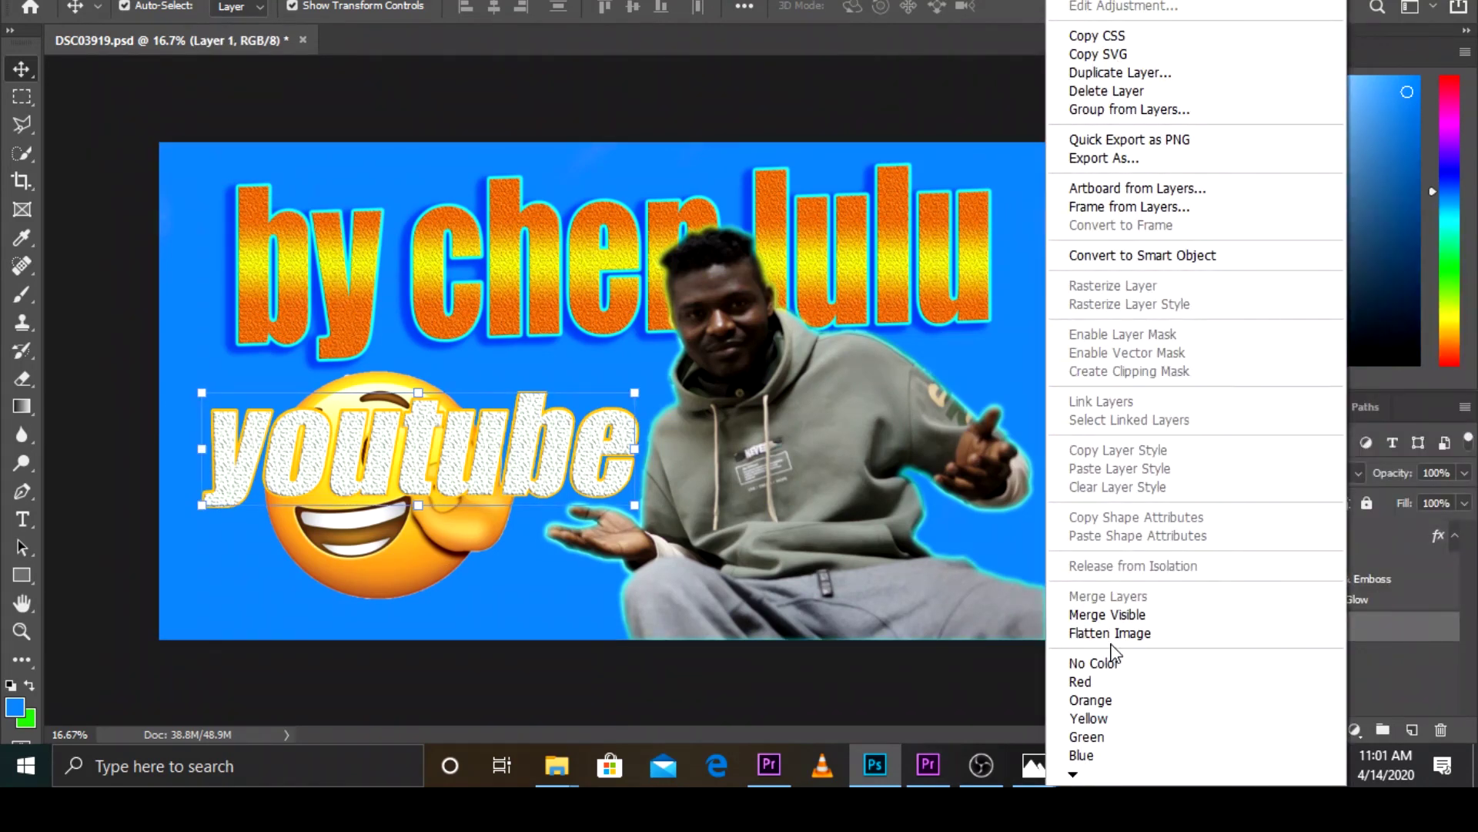
pyautogui.click(1128, 616)
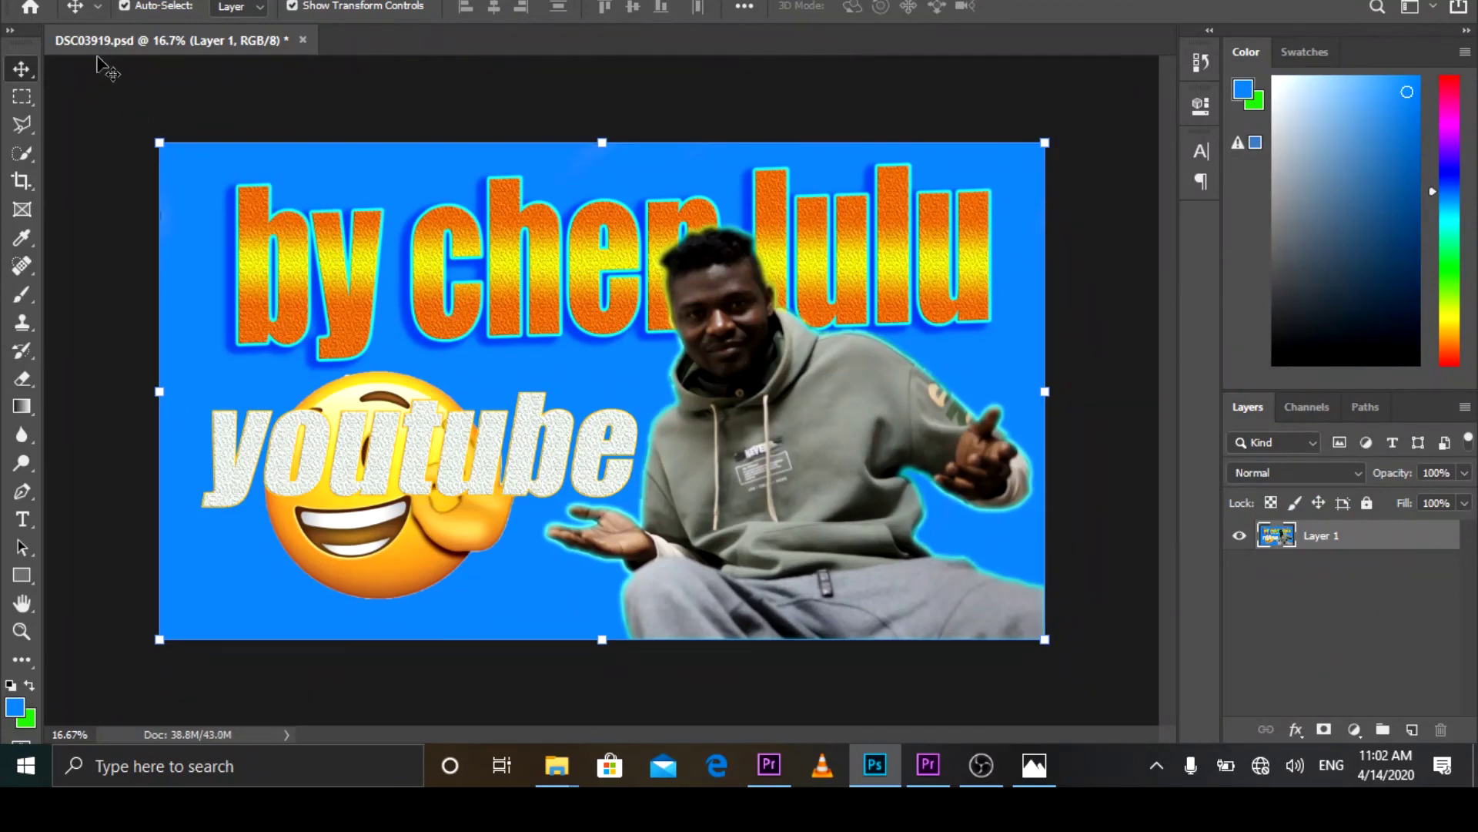
# Step: Export the thumbnail as a 100% quality JPG at 4912 × 2760 px
pyautogui.click(53, 2)
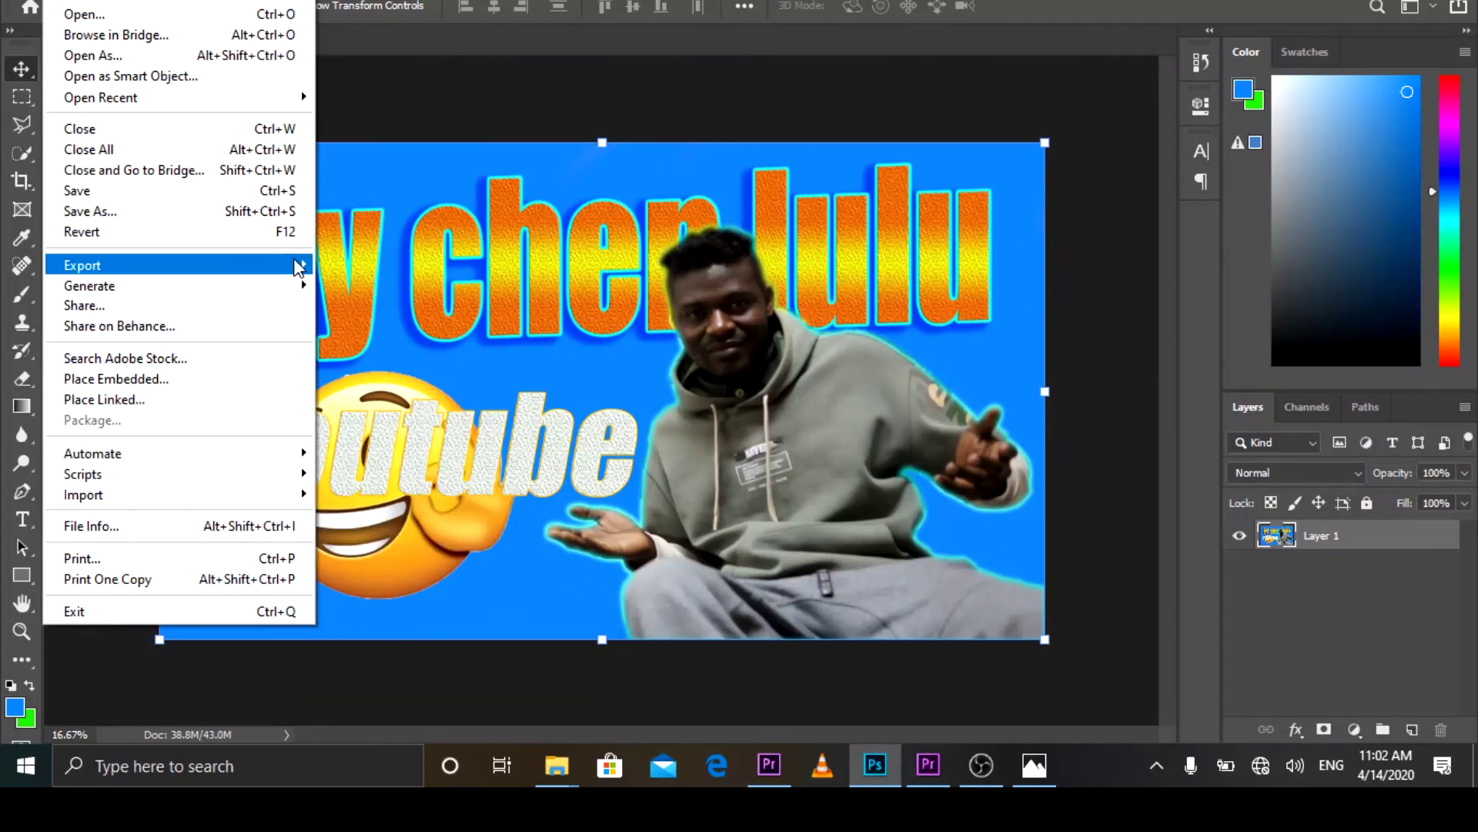
pyautogui.moveTo(289, 265)
pyautogui.click(358, 285)
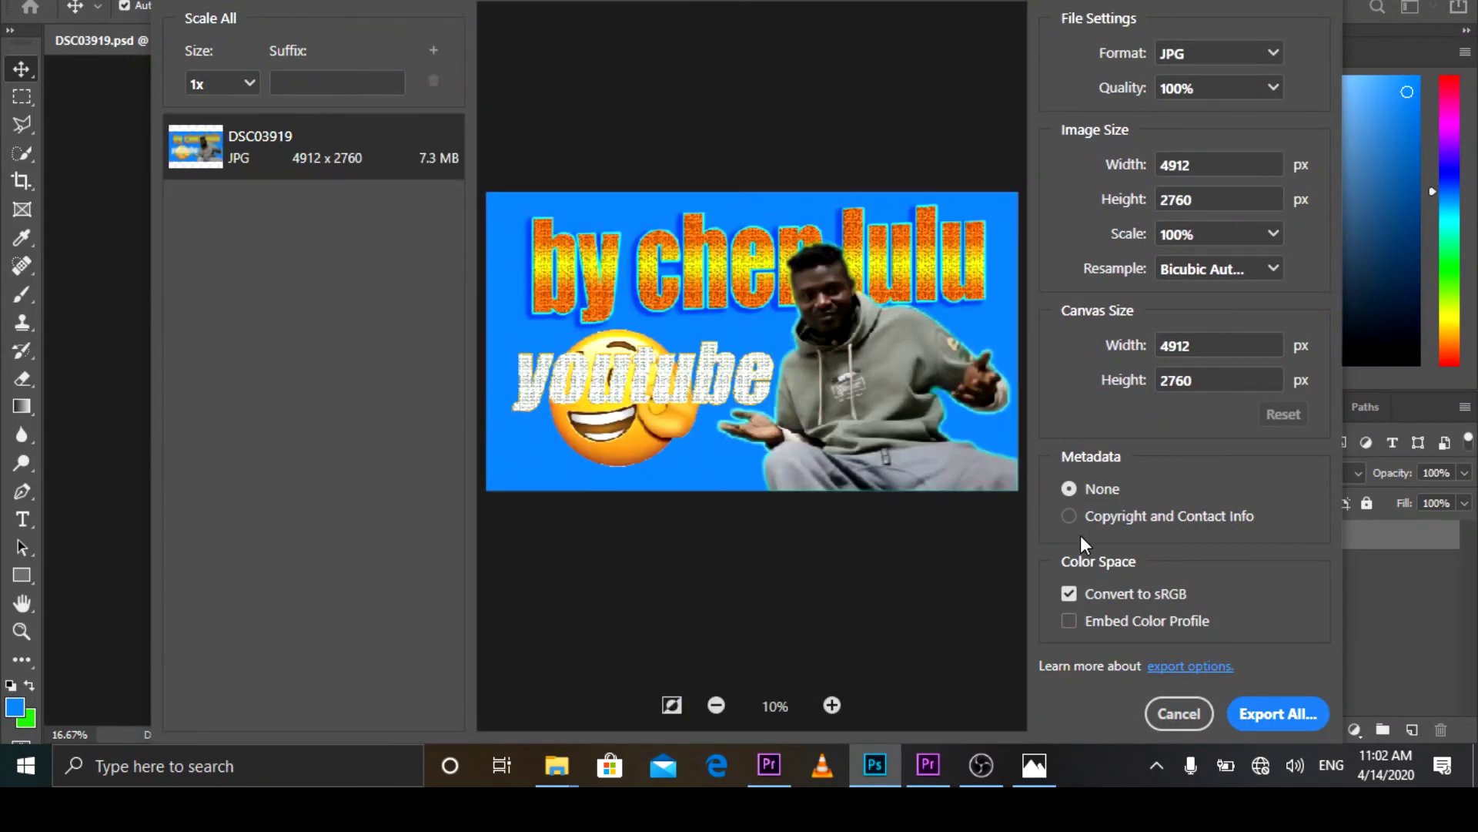
pyautogui.click(1272, 714)
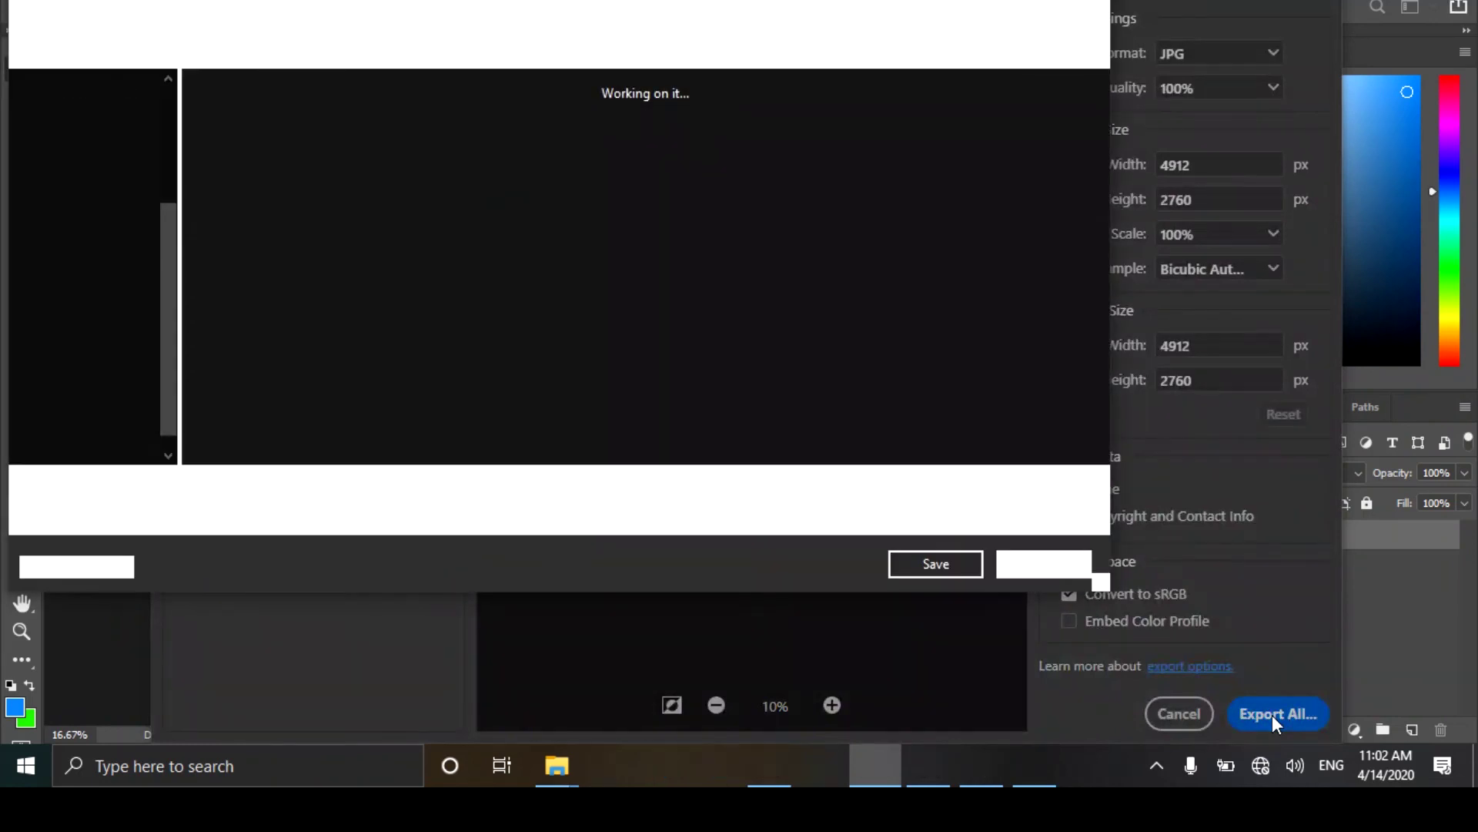
# Step: Save the export in the web folder as 'cv', keeping the existing DSC03919.jpg
pyautogui.click(936, 562)
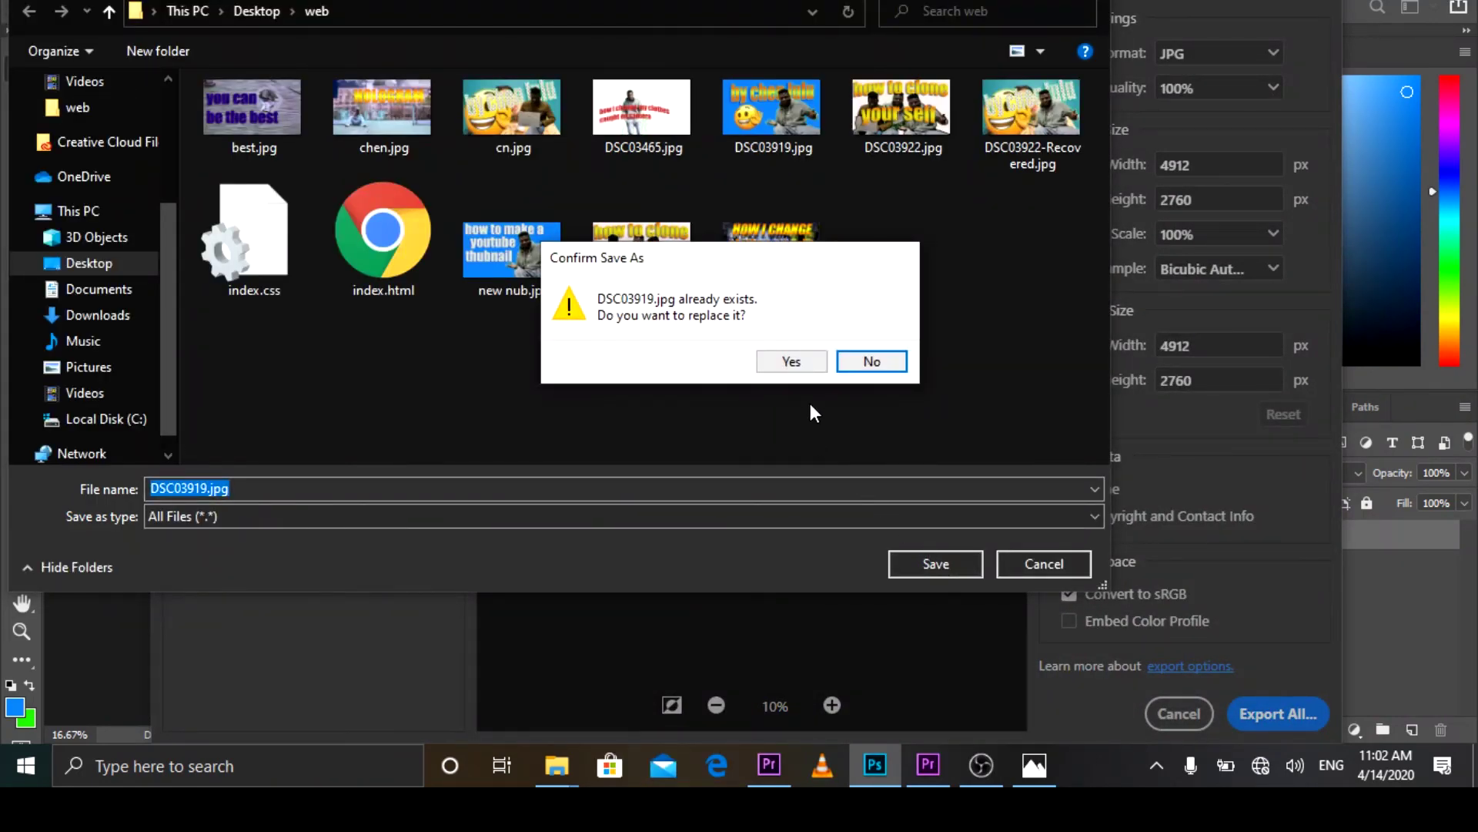
pyautogui.click(883, 362)
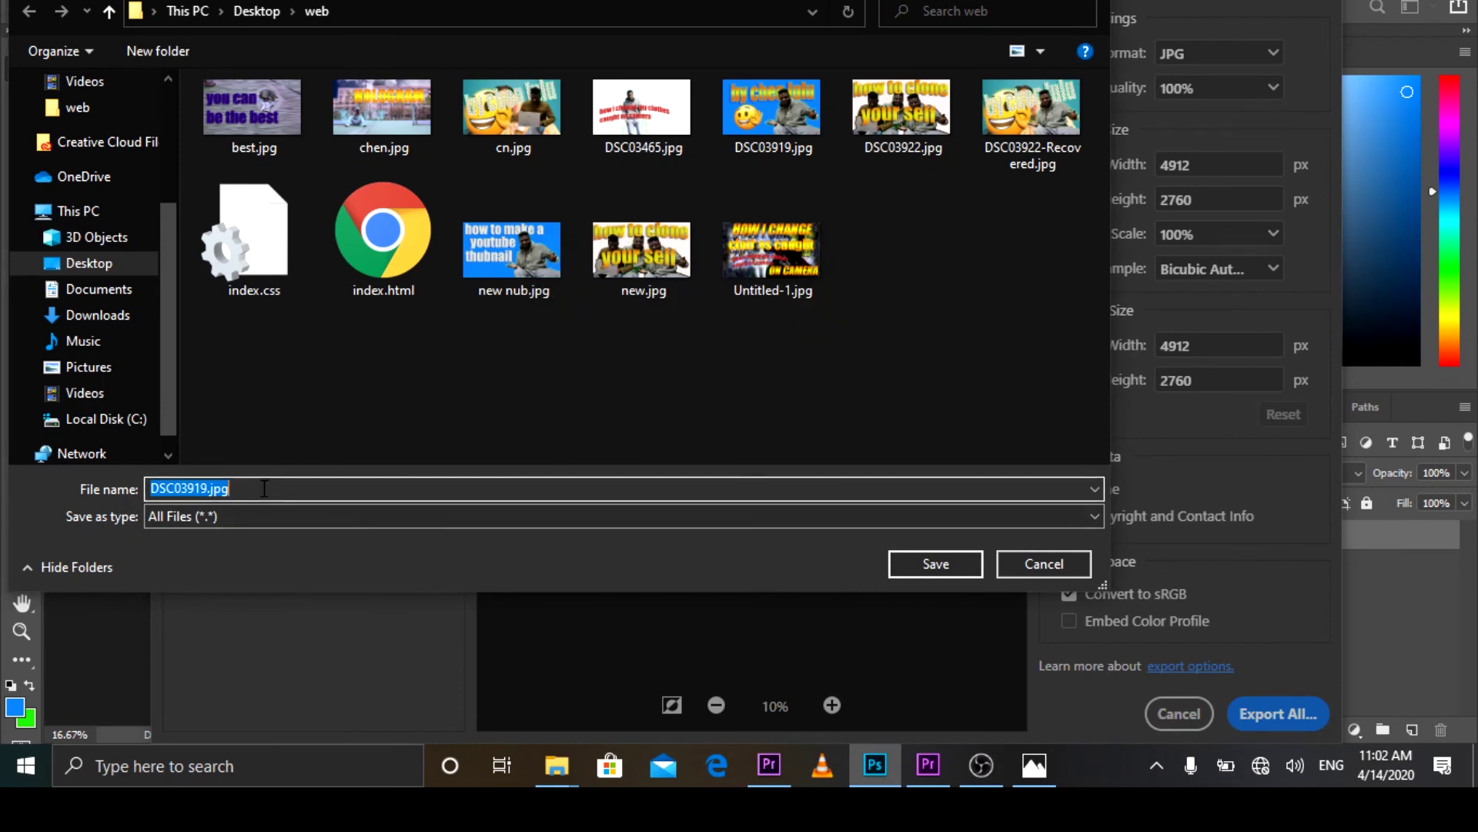
pyautogui.press('BackSpace')
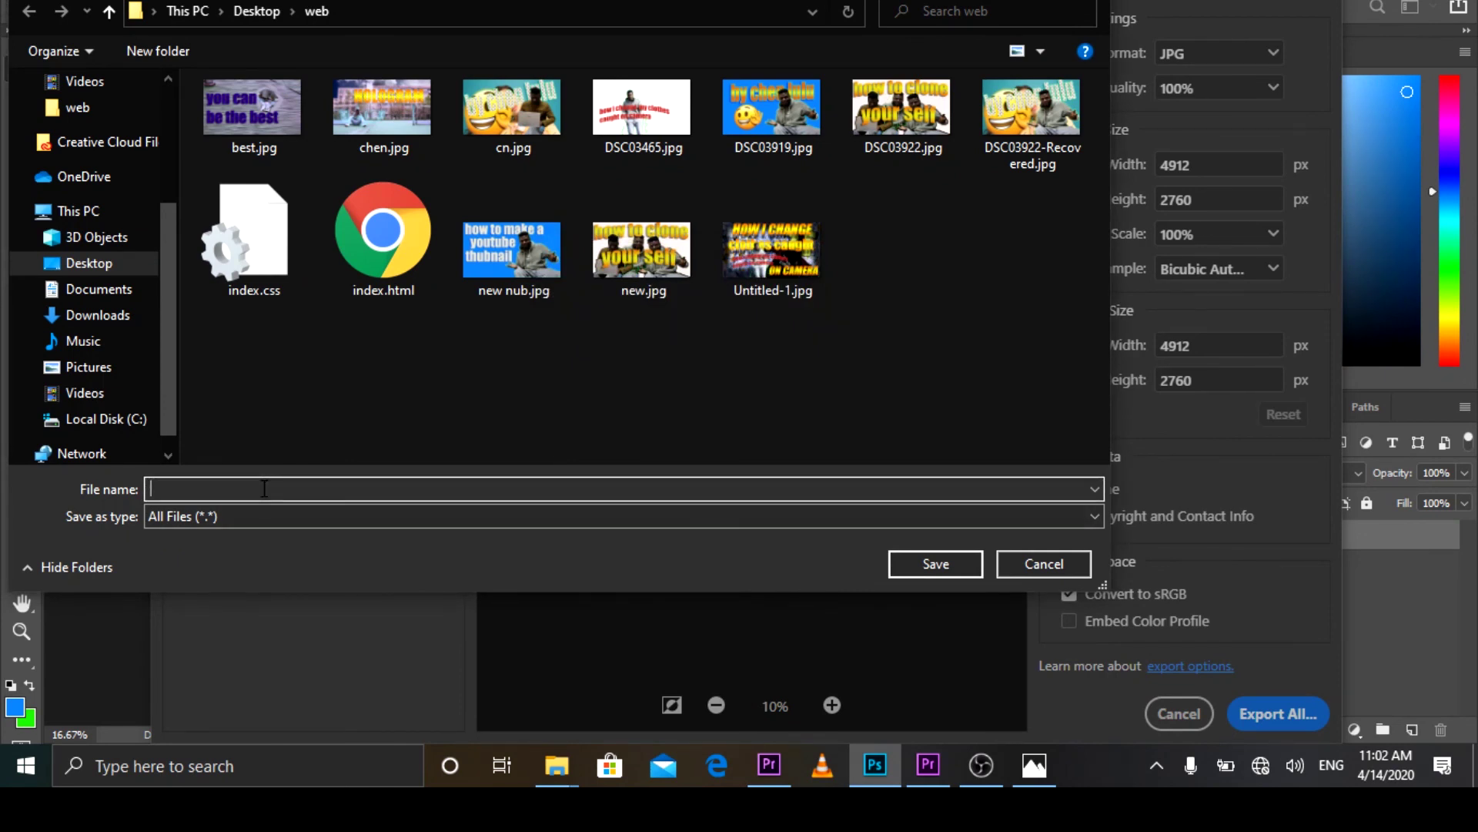
pyautogui.write('cv')
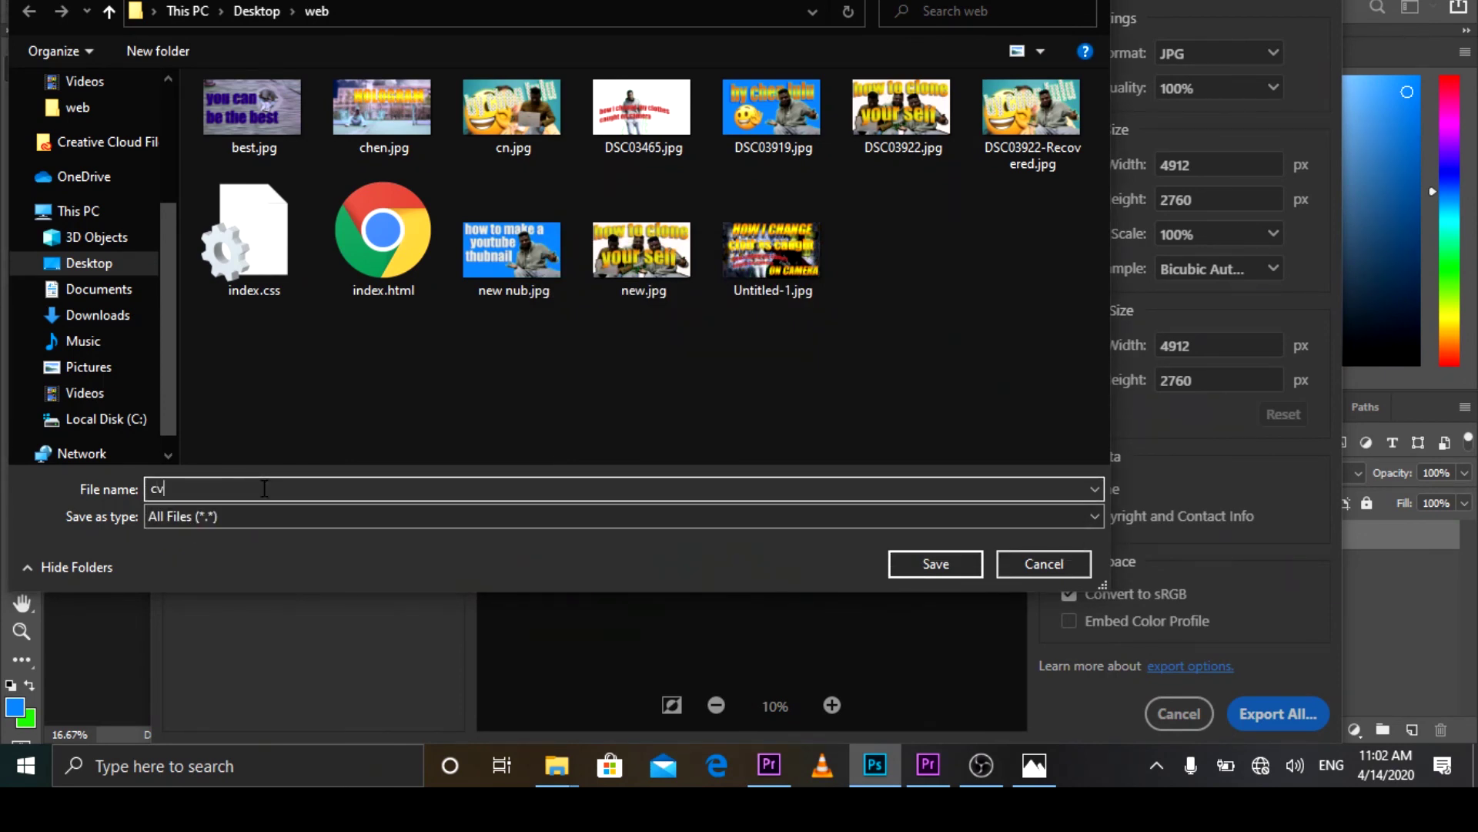
pyautogui.click(934, 565)
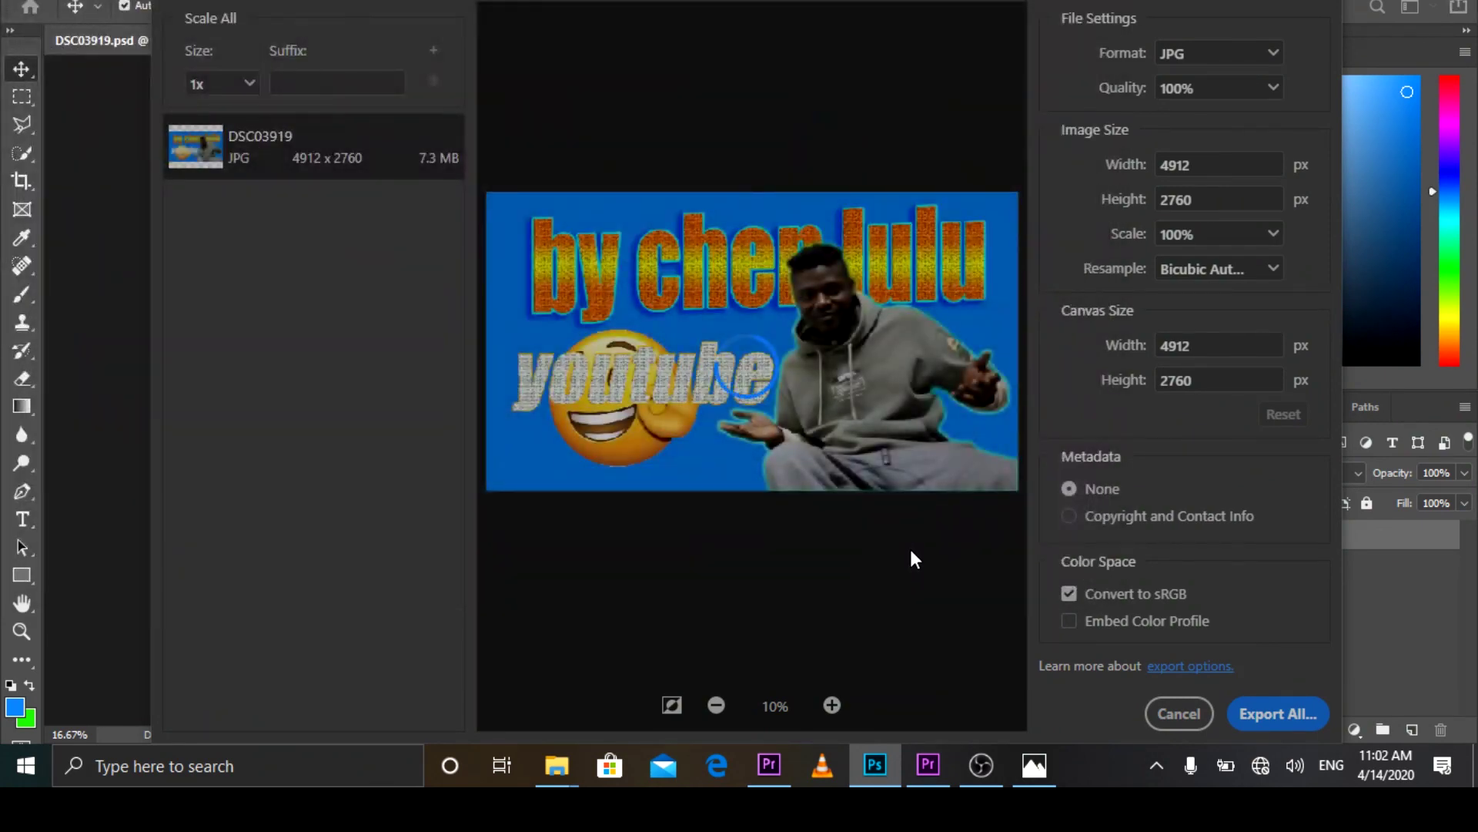